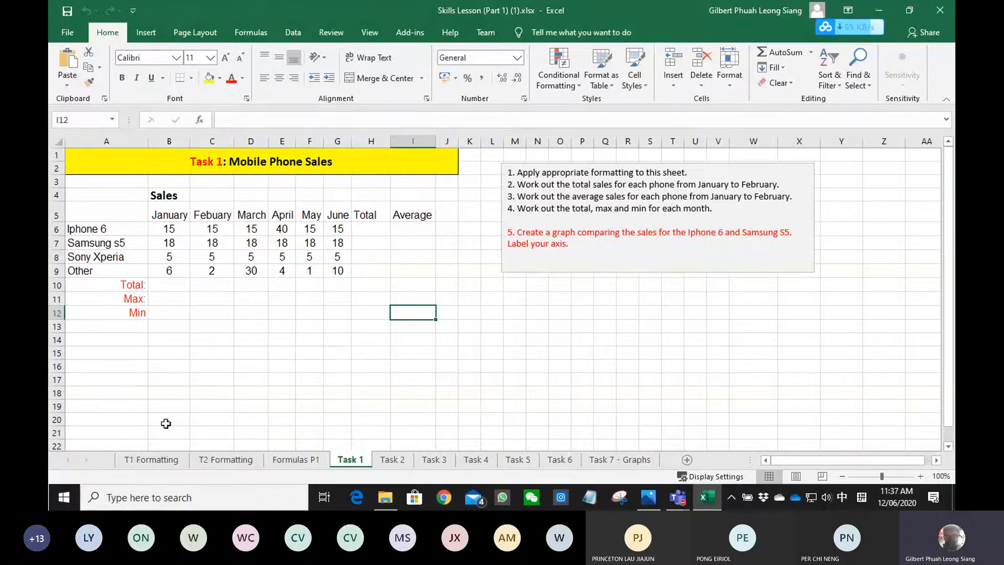
- On the T1 Formatting sheet, fill cells D13:D22 with brown to make the tree trunk
click(155, 461)
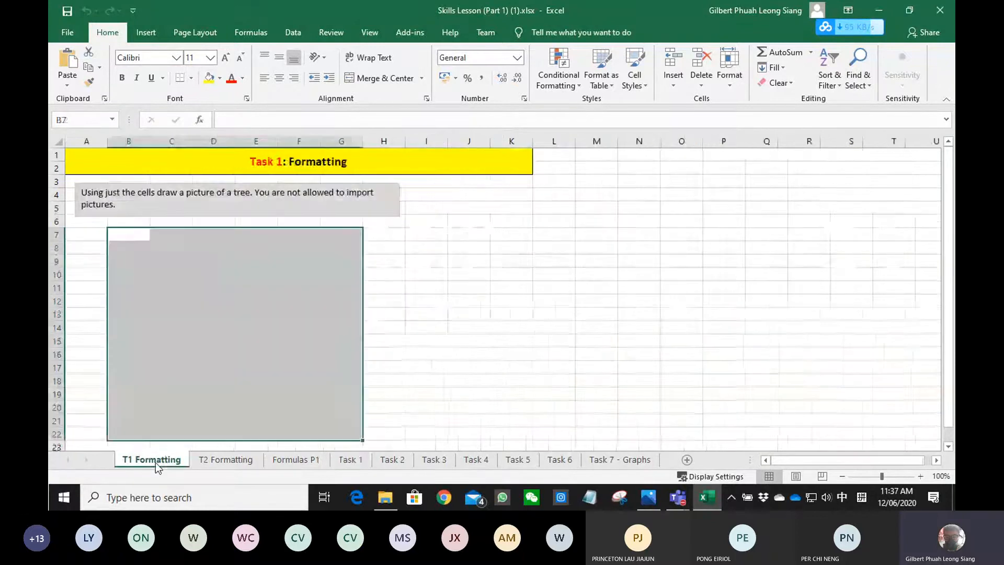
click(212, 289)
mouse_move(213, 294)
mouse_down()
mouse_move(209, 394)
mouse_move(210, 282)
mouse_move(210, 291)
mouse_up()
drag(220, 433, 218, 313)
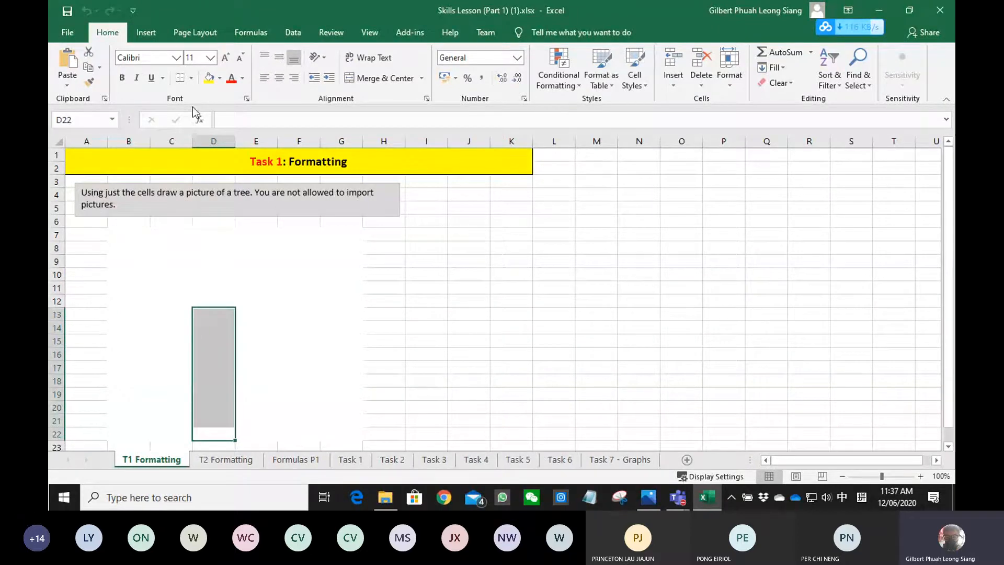
click(219, 78)
click(264, 157)
- Fill C10:E12, D9 and B12:F12 with dark olive green to form the tree's crown above the trunk
drag(172, 280, 264, 300)
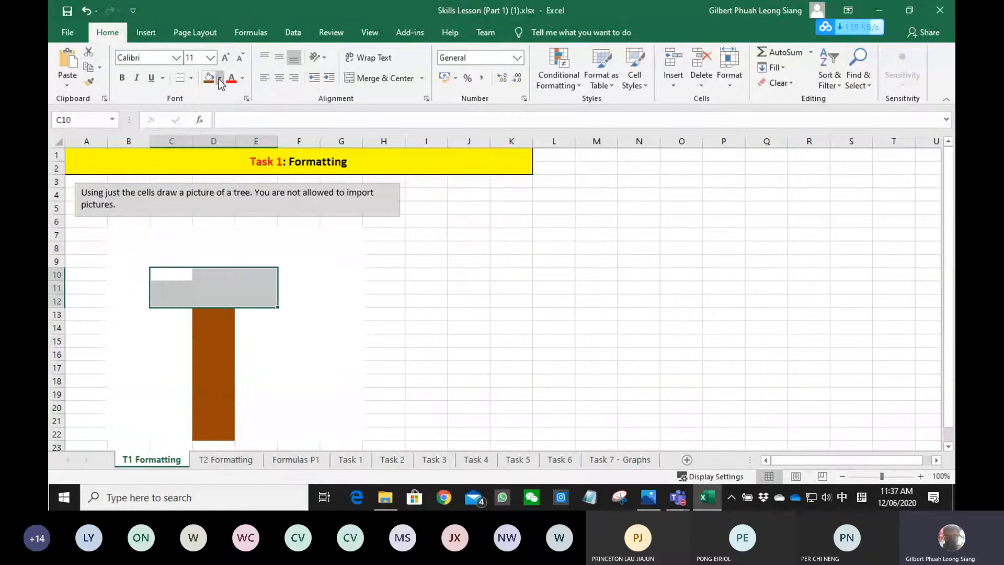
click(220, 78)
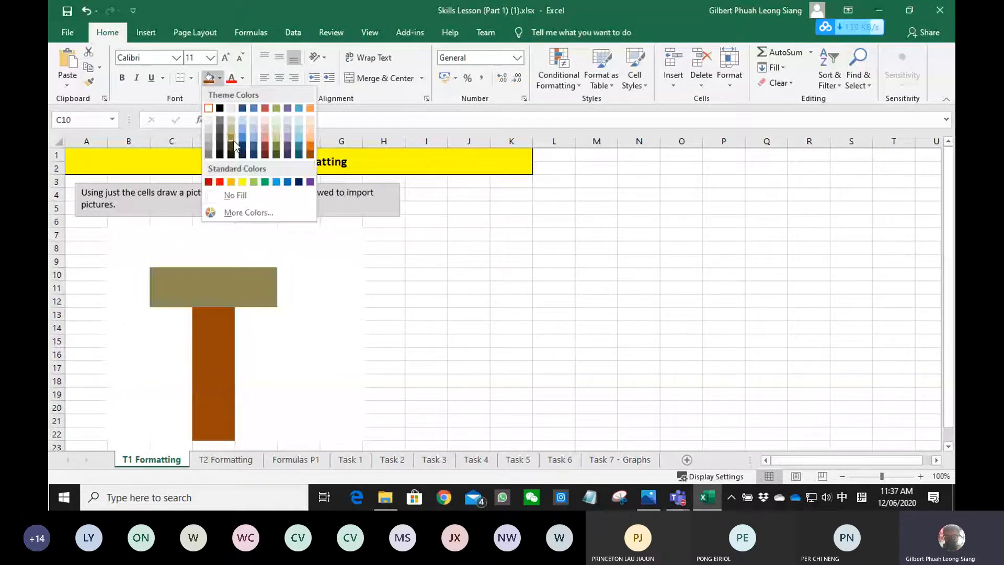
click(234, 140)
click(214, 260)
click(209, 78)
click(287, 301)
drag(128, 302, 301, 302)
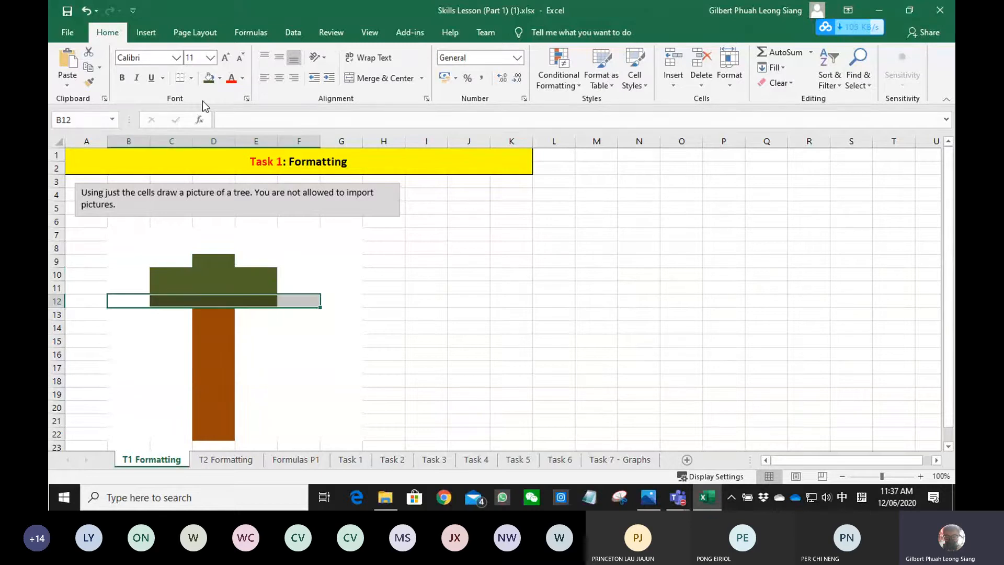
click(210, 78)
click(512, 367)
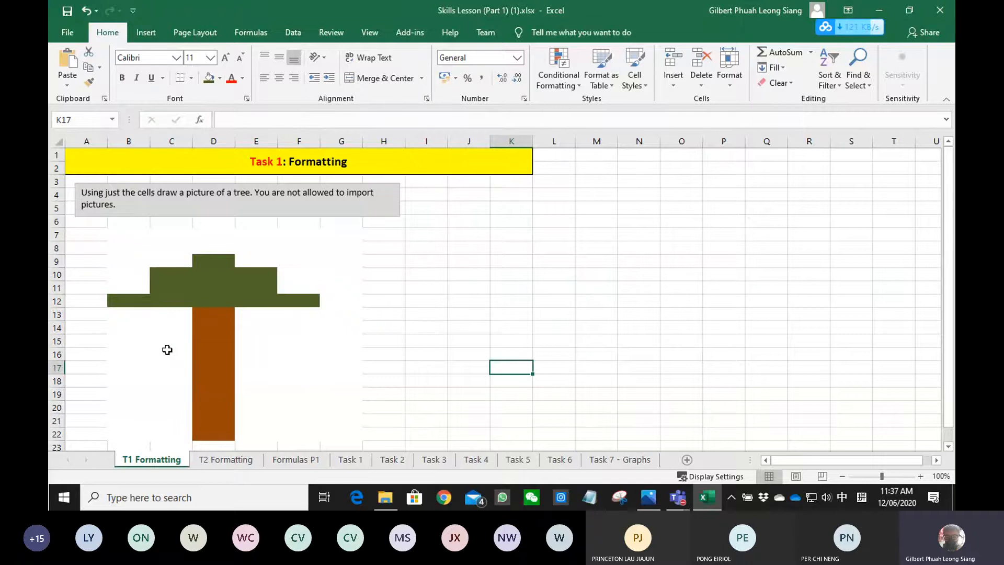
- On the T2 Formatting sheet, move the instructions text box clear of the table, beyond column K
click(216, 463)
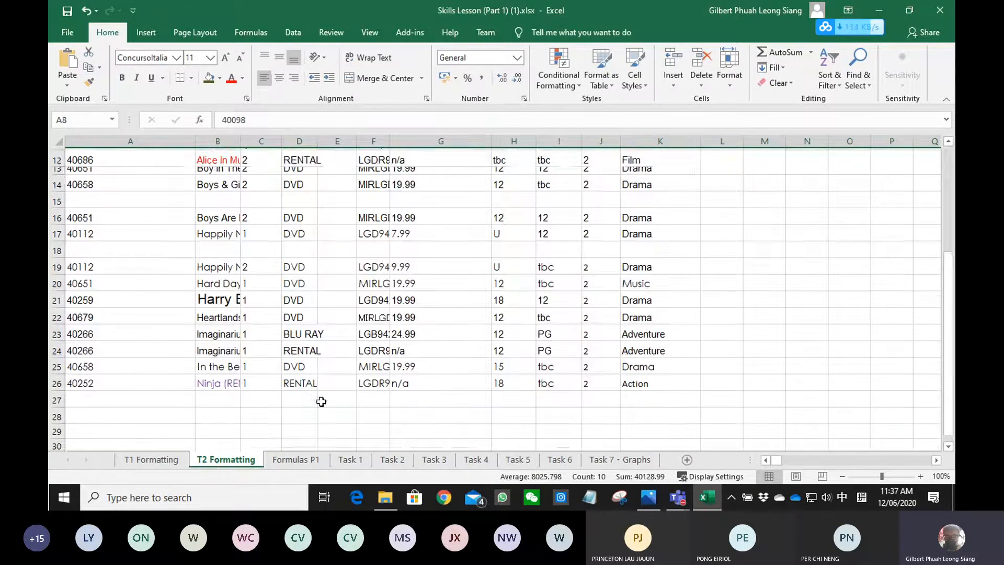
click(311, 256)
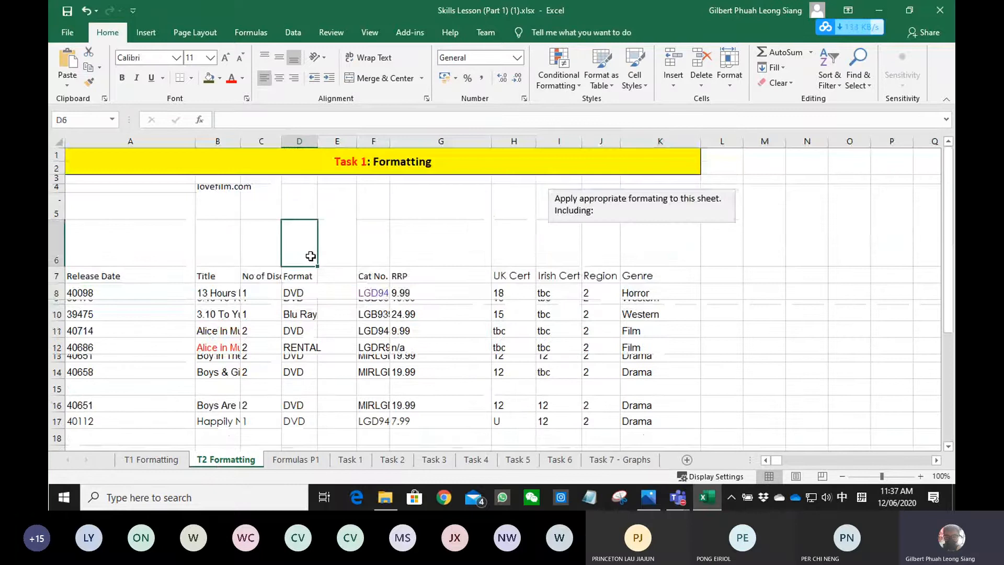
click(595, 255)
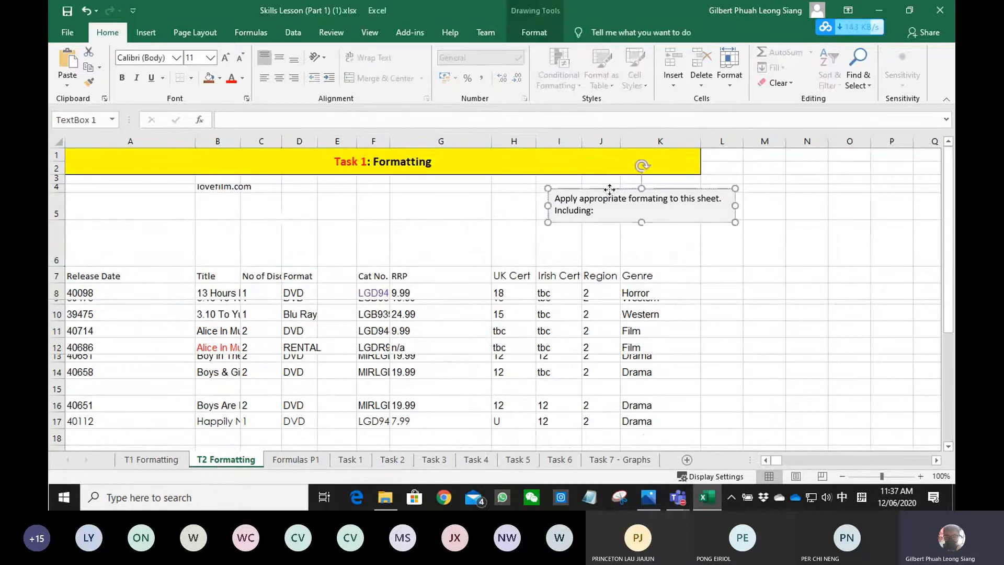
drag(605, 197, 770, 188)
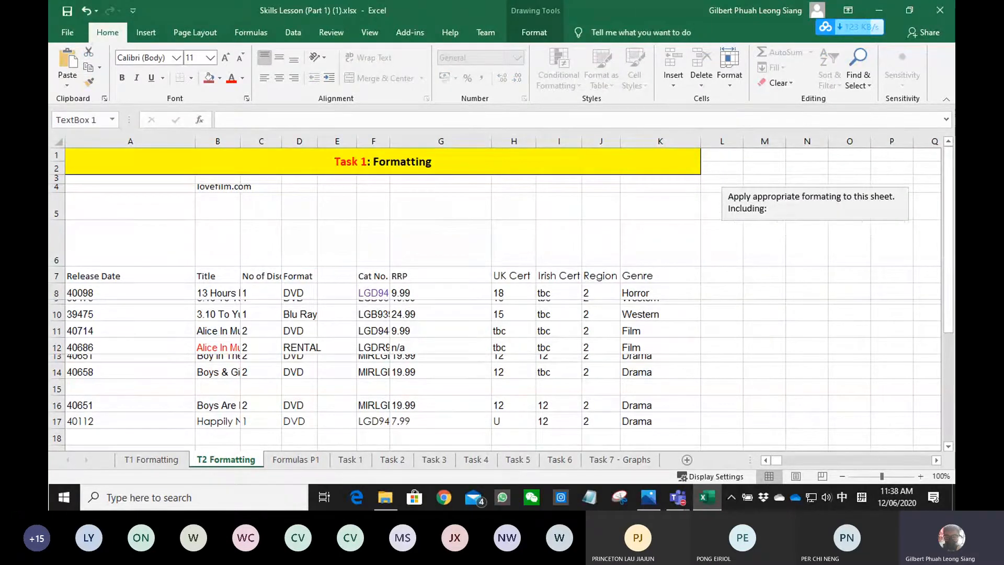
- AutoFit the column widths and row heights of the whole sheet to their contents
click(58, 142)
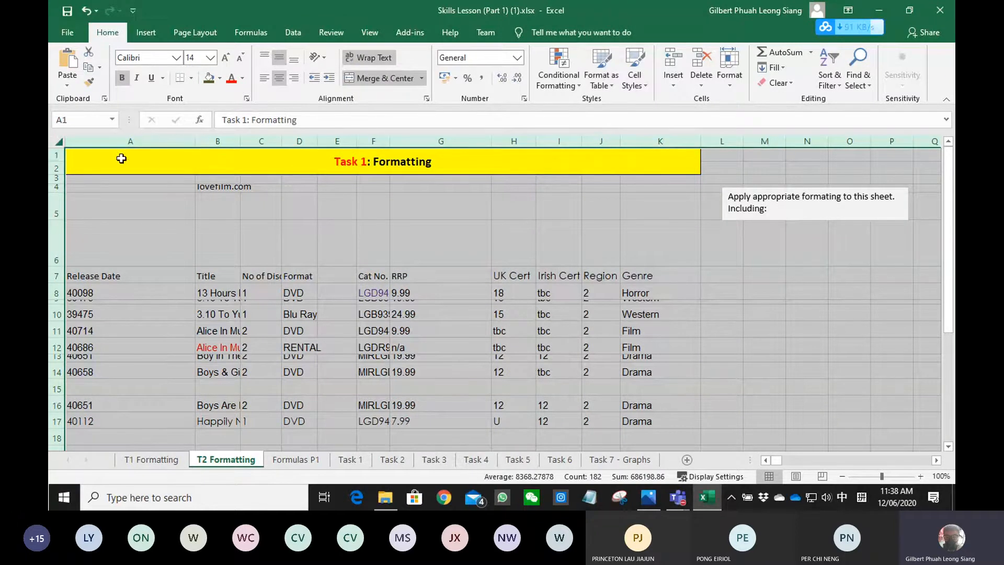
double_click(199, 143)
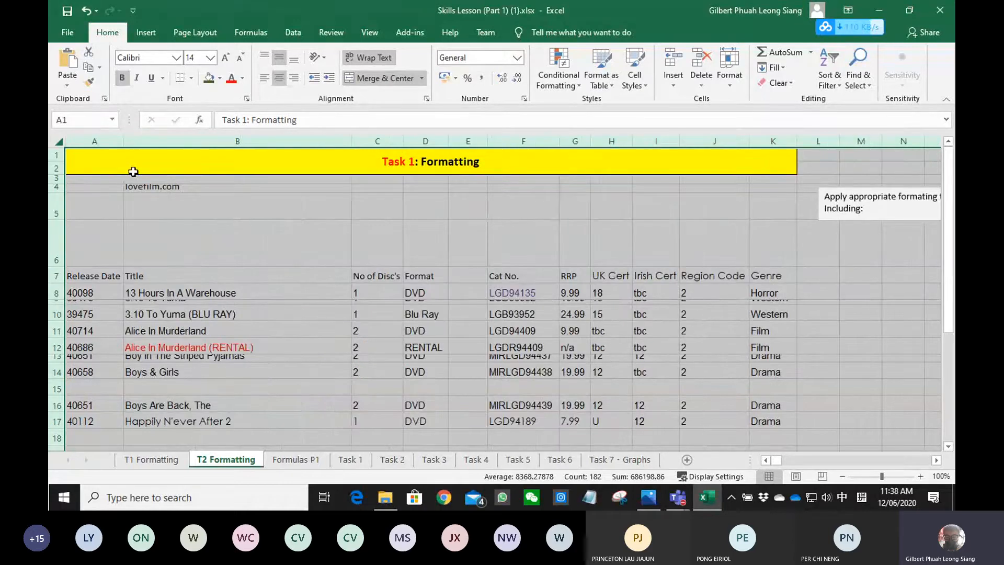
double_click(56, 216)
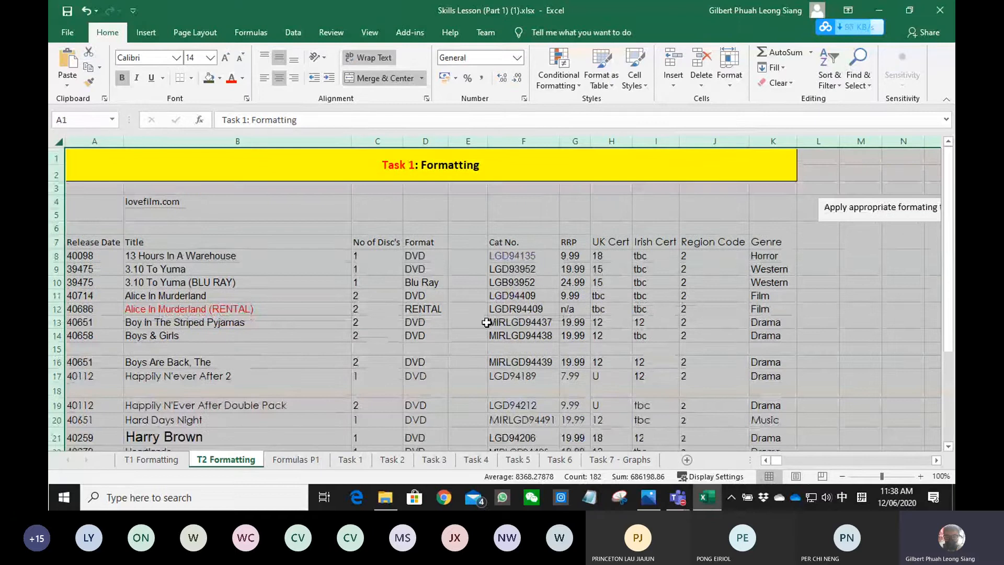
click(486, 323)
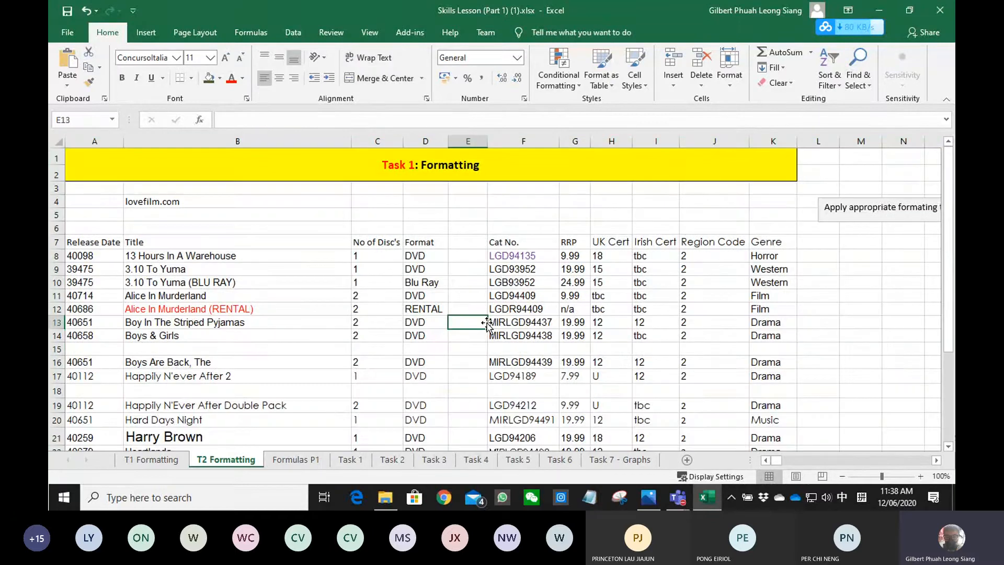
- Delete the empty column E between Format and Cat No
scroll(453, 333, down, 5)
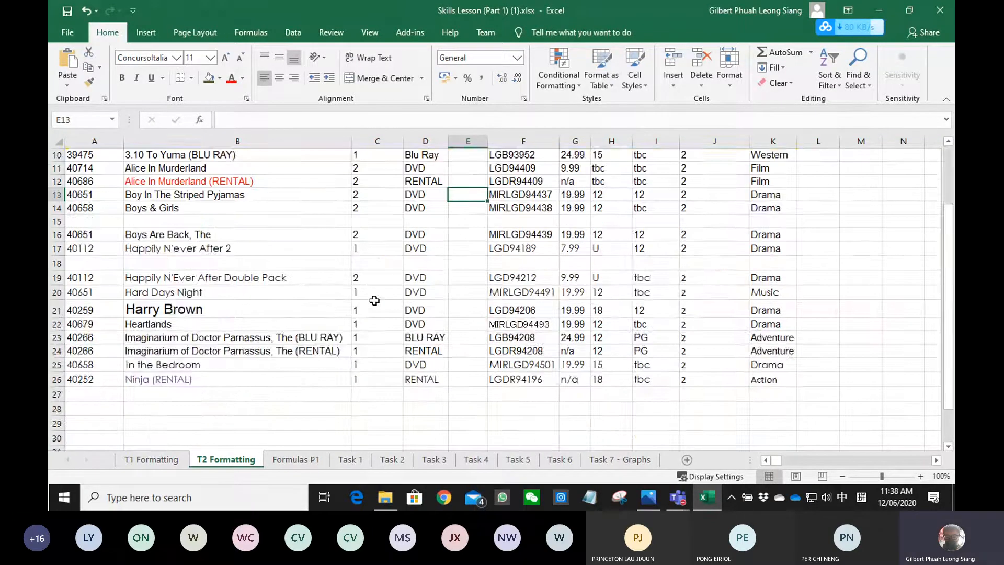
scroll(453, 333, up, 5)
scroll(706, 364, down, 3)
click(708, 366)
scroll(601, 348, up, 3)
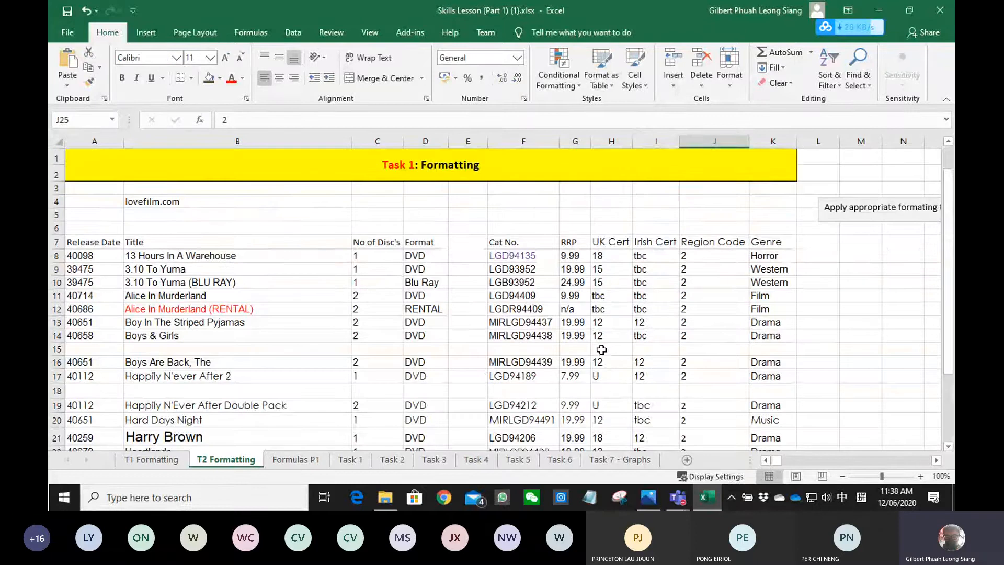
click(468, 141)
right_click(467, 142)
click(497, 252)
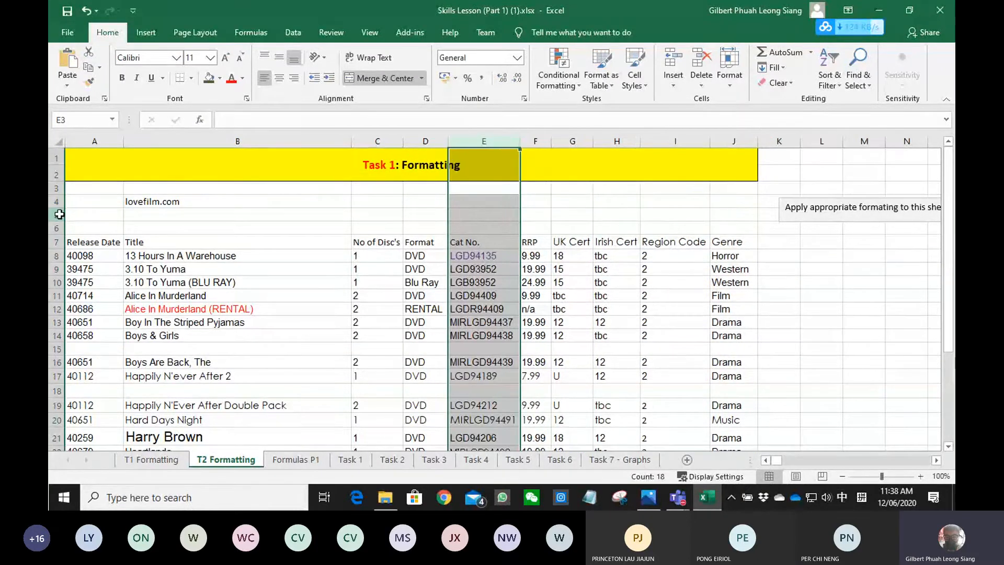
- Delete the empty rows 5 and 6 above the table headings and the empty row 3 above lovefilm.com
drag(58, 214, 57, 228)
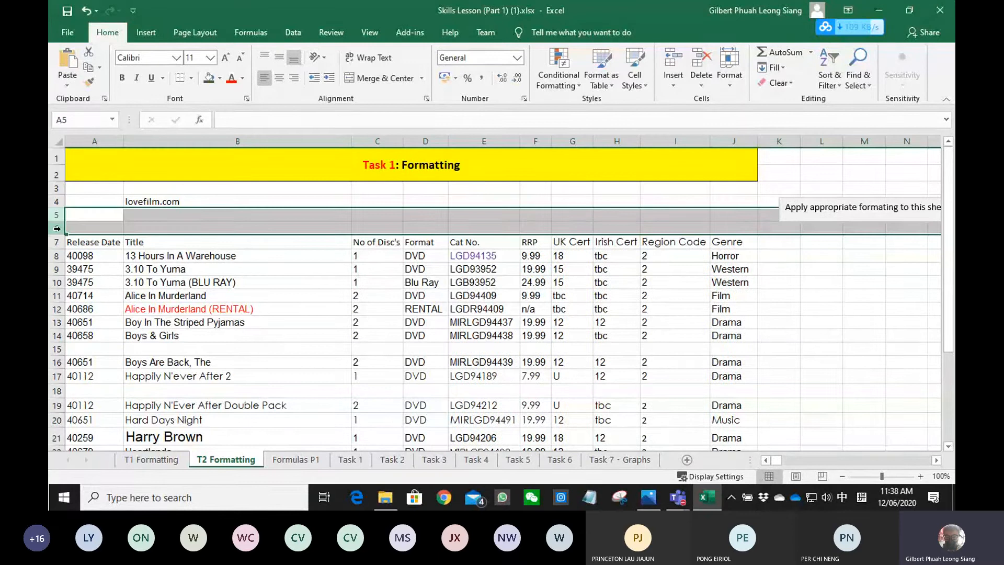
right_click(57, 228)
click(89, 330)
drag(128, 214, 126, 215)
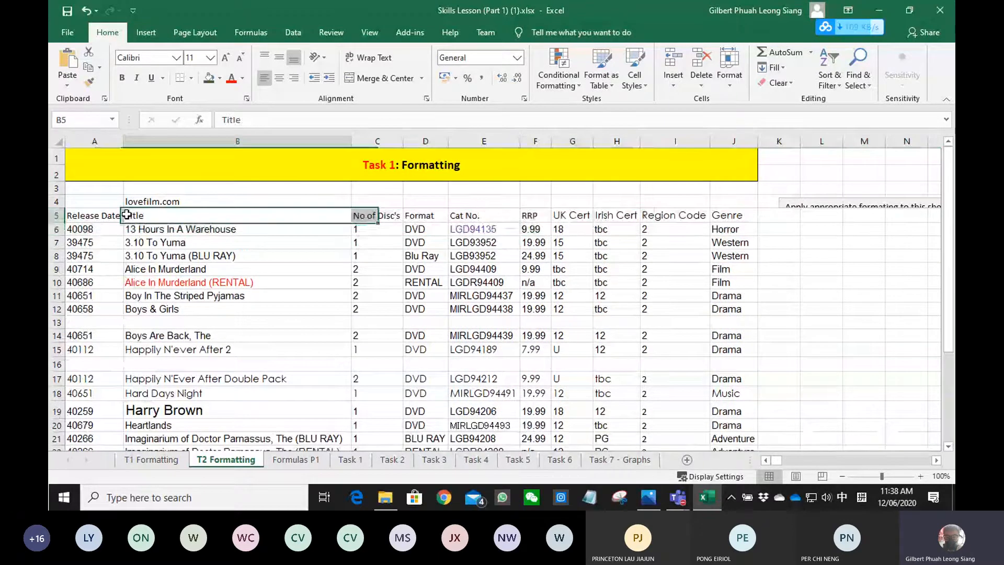
right_click(56, 188)
click(89, 290)
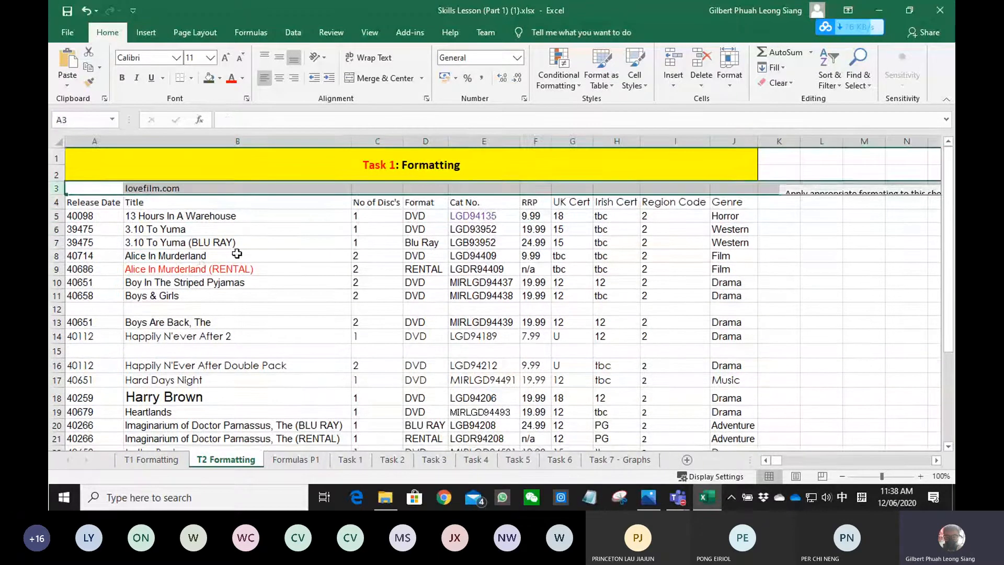
click(237, 254)
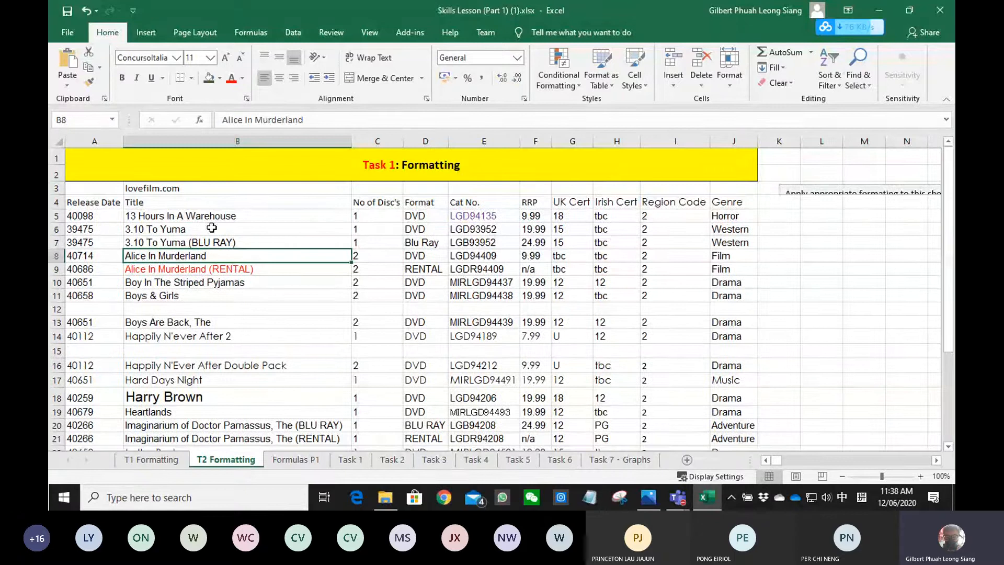
- Format the table range A4:J23 in Calibri, size 11, with black text
click(201, 189)
scroll(670, 354, down, 2)
drag(712, 379, 90, 203)
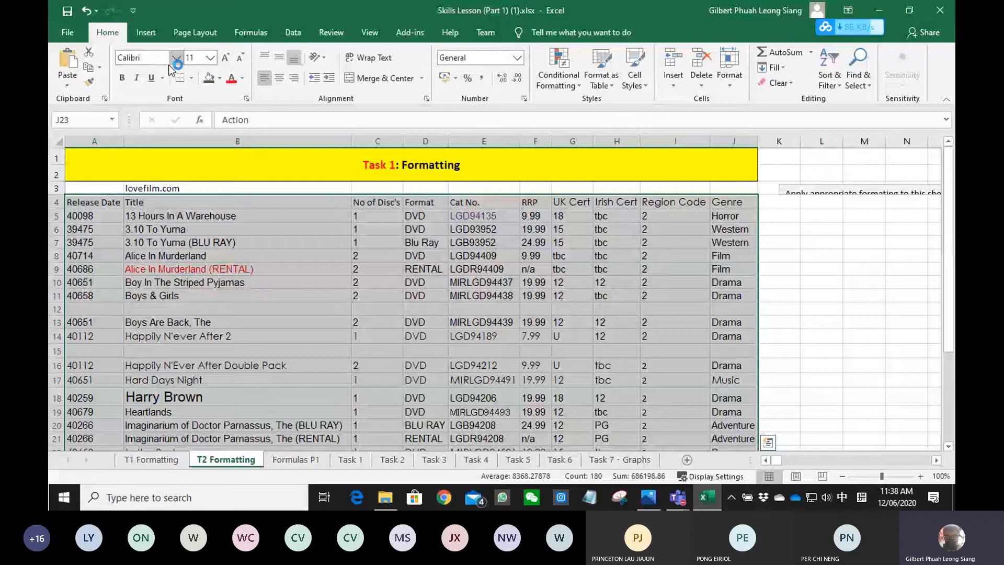
click(176, 57)
click(162, 107)
click(210, 57)
click(192, 111)
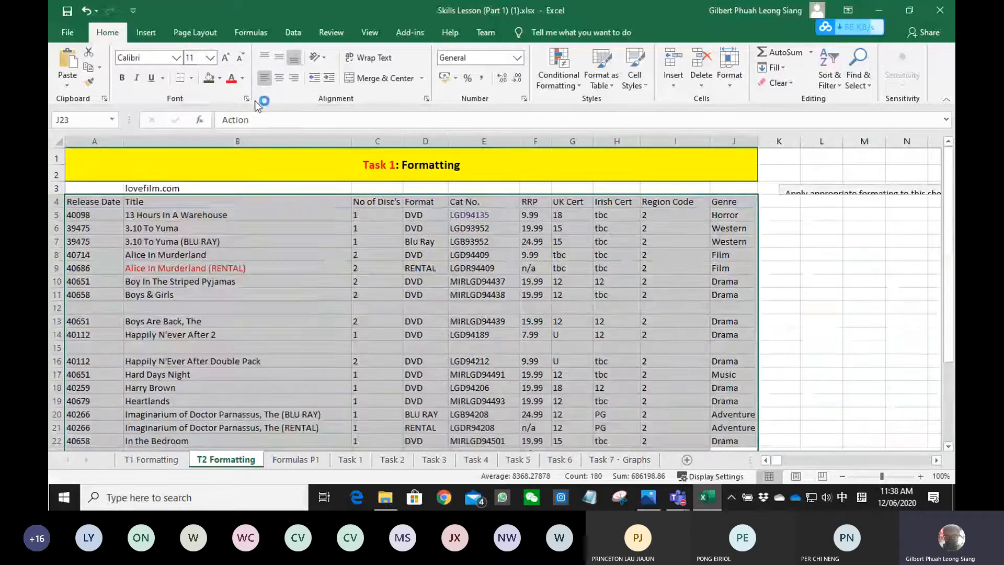
click(243, 82)
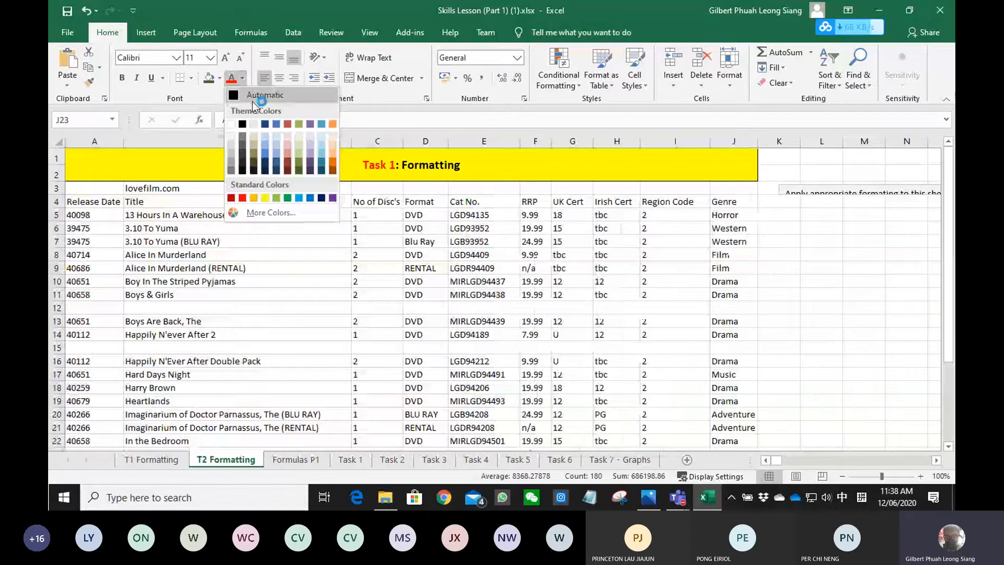
click(244, 124)
- AutoFit all column widths again to match the reformatted text
click(59, 141)
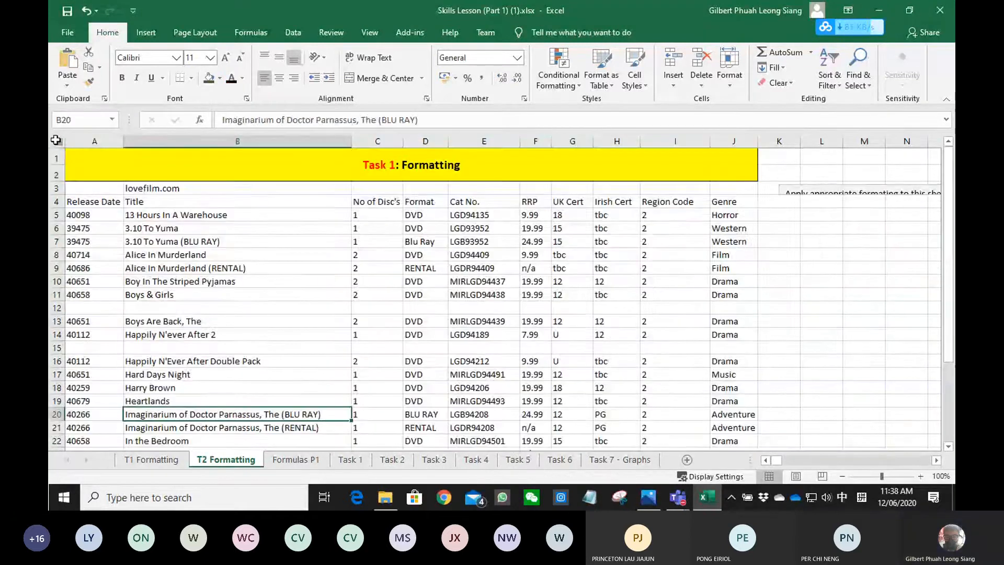
double_click(123, 143)
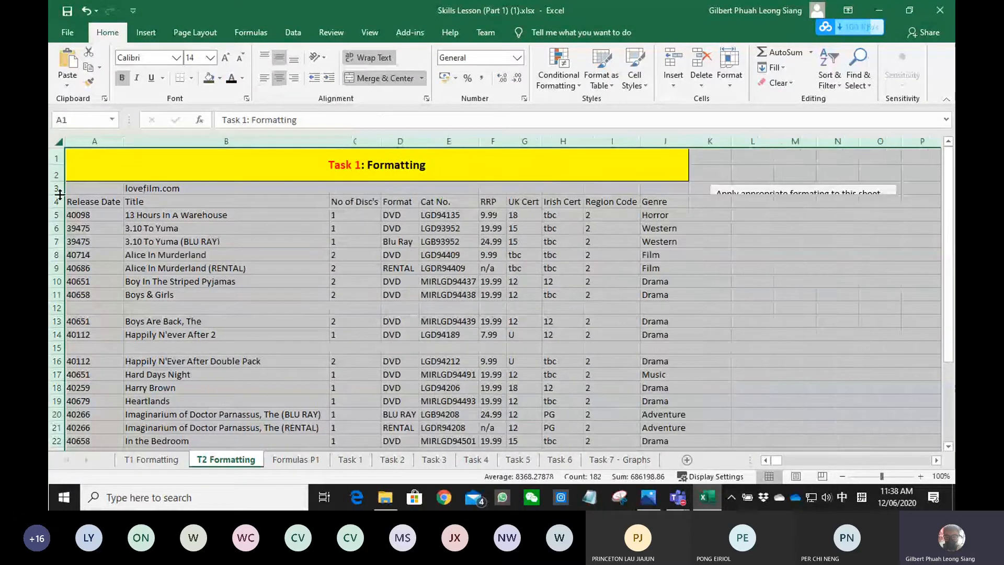
click(427, 272)
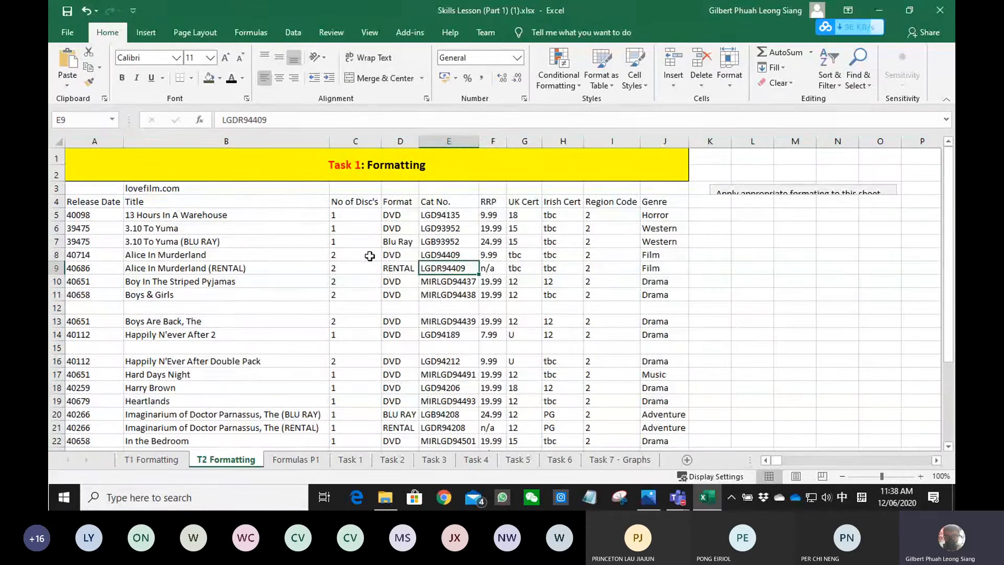
- Delete the blank rows 12 and 15 inside the film table
click(56, 308)
ctrl+click(57, 348)
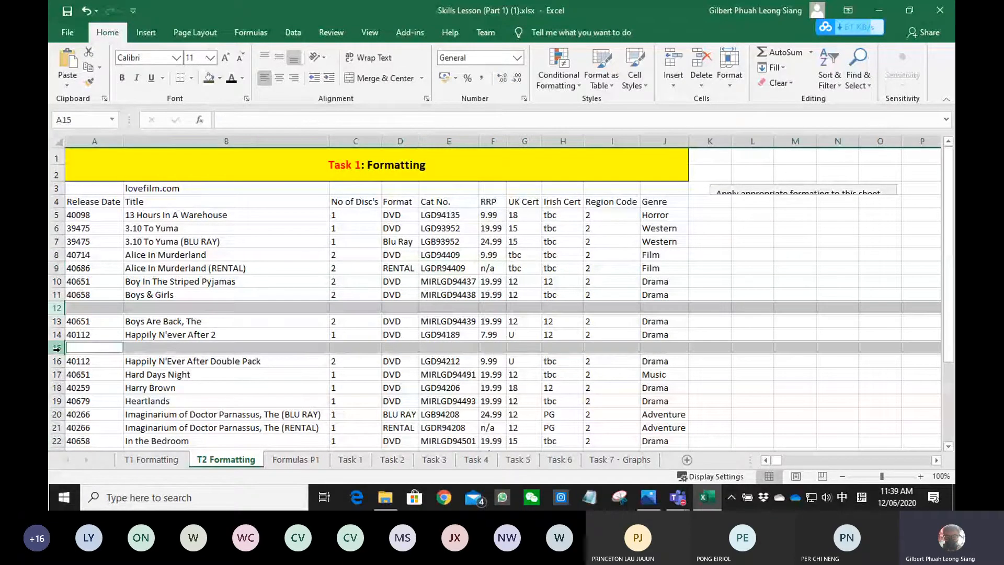
right_click(57, 347)
click(99, 261)
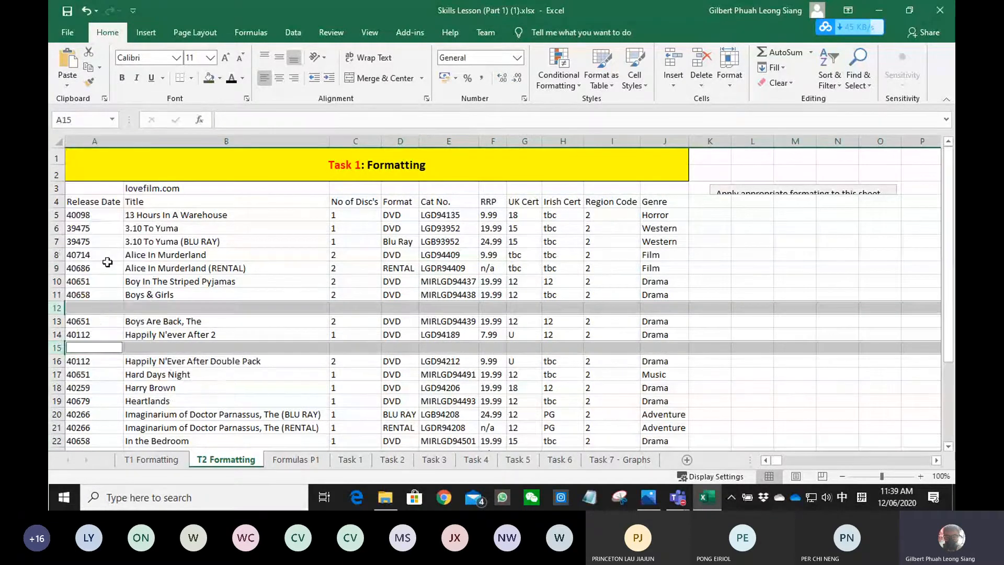
click(305, 294)
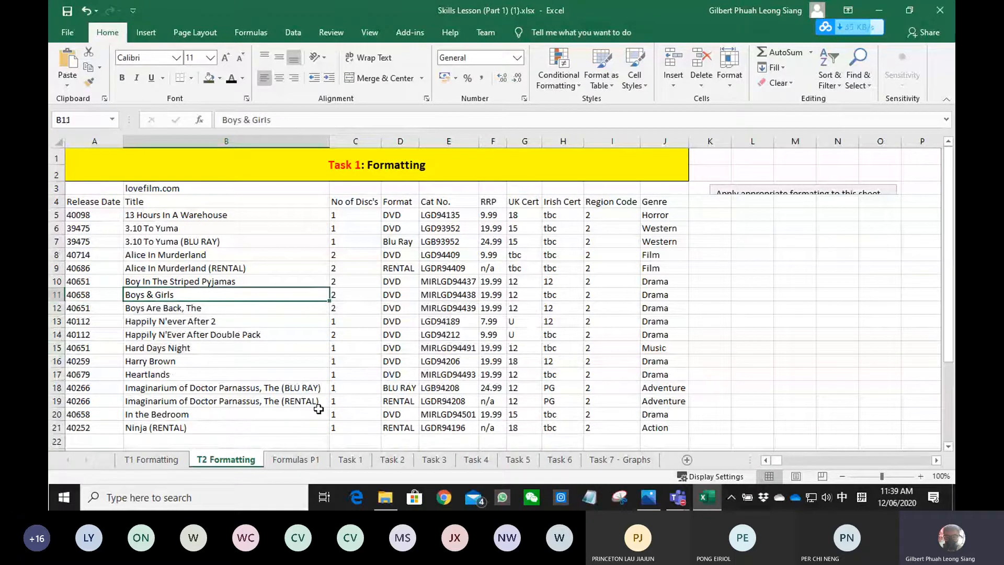
click(691, 279)
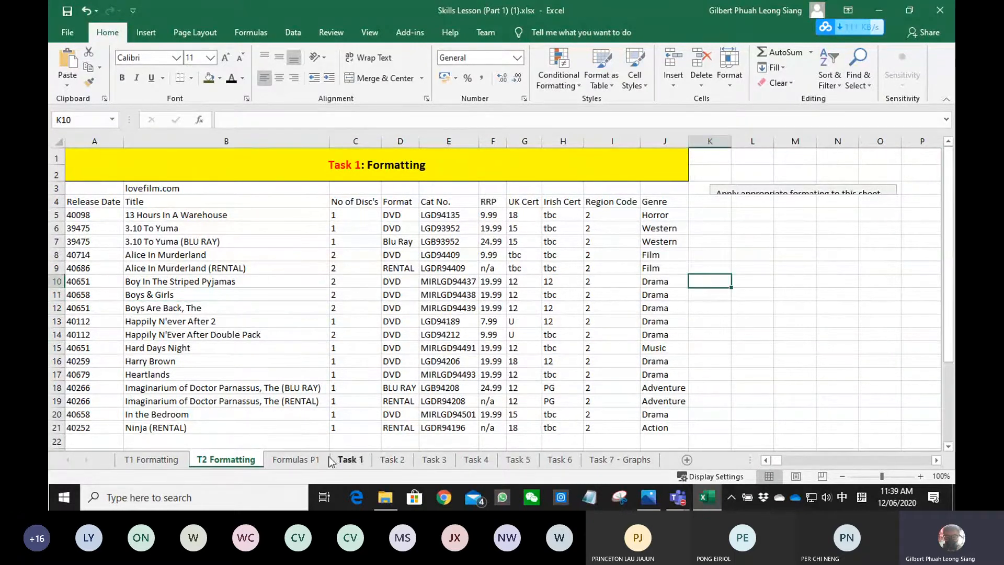
- On the Formulas P1 sheet, enter the formula =A4+C4 in cell D4, then select D6
click(327, 459)
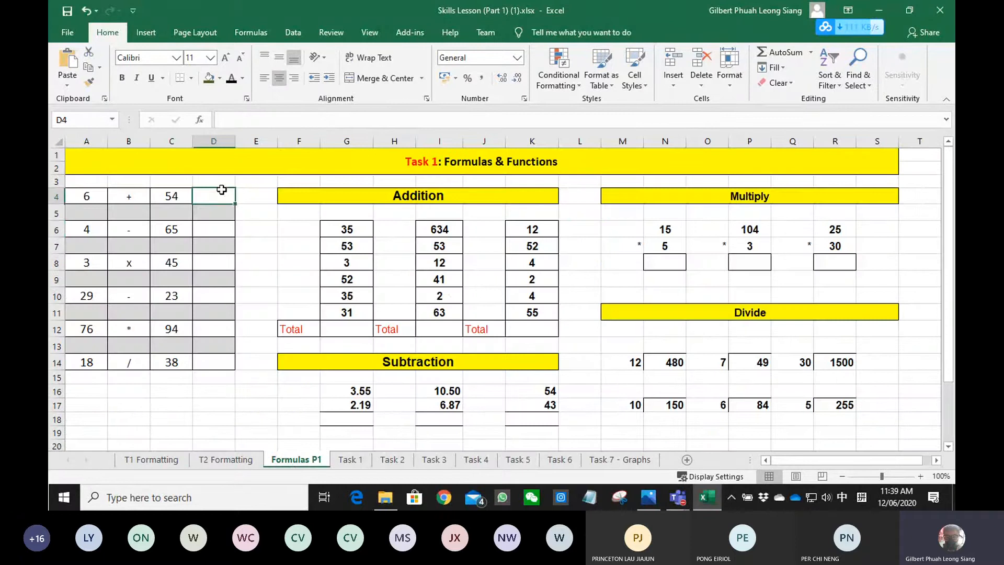
text(=)
key(Left)
key(Left)
key(Left)
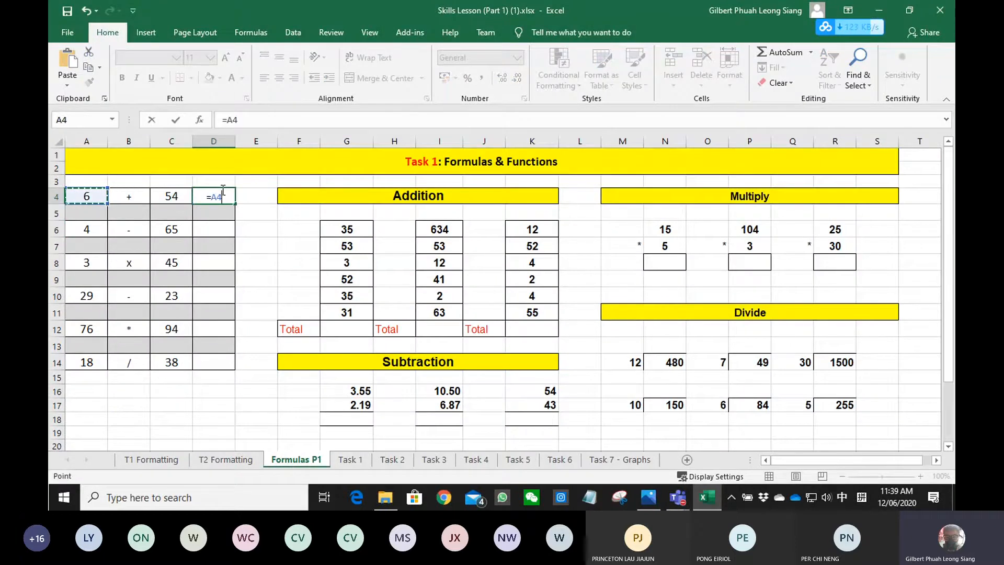
text(+)
key(Left)
key(Left)
key(Left)
key(Right)
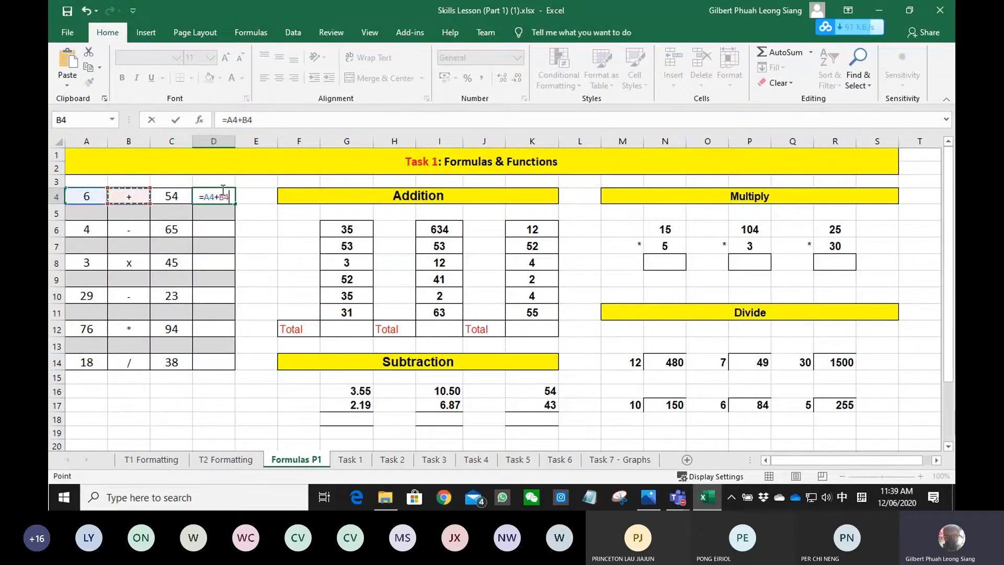
key(Return)
click(201, 231)
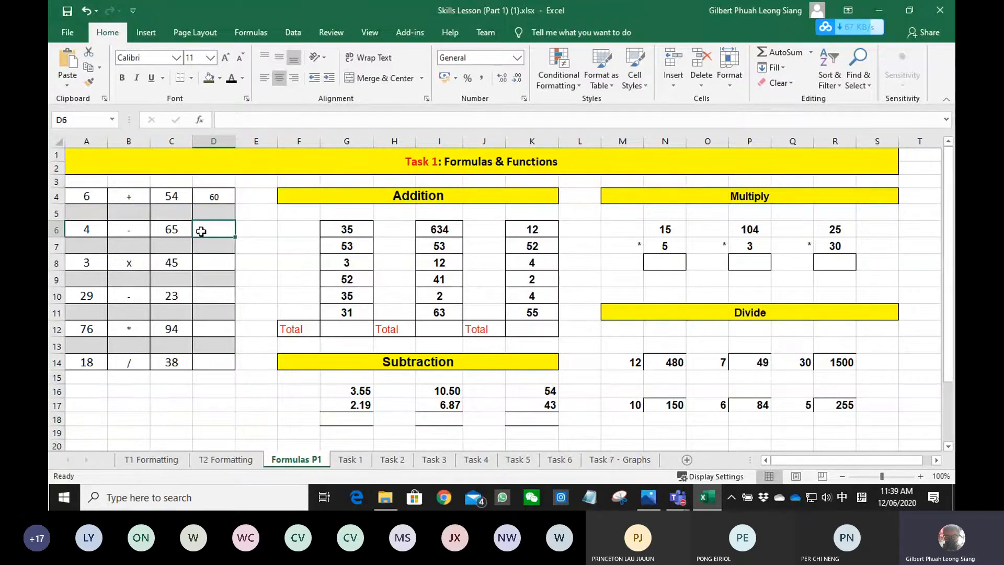
- Enter the formula =A6-C6 in cell D6
text(=)
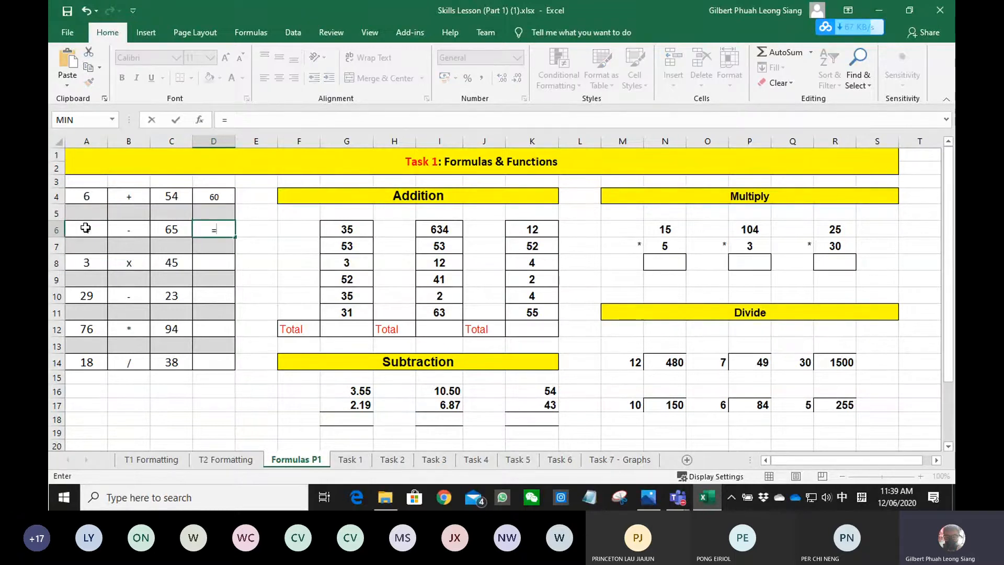
click(83, 229)
text(-)
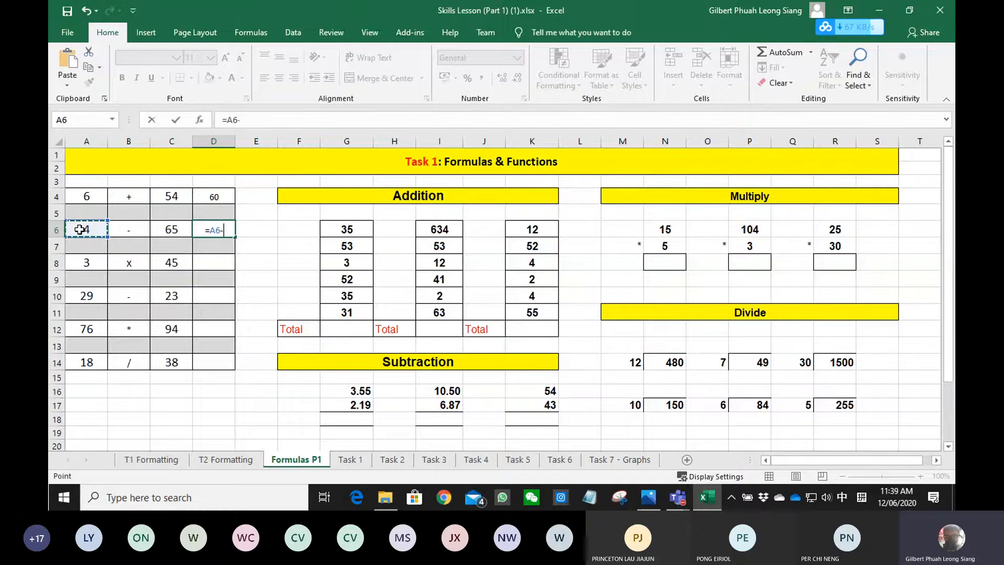
click(161, 235)
key(Return)
- Enter the formula =A8*C8 in cell D8
click(213, 262)
text(=)
key(Left)
key(Left)
key(Left)
text(*)
key(Left)
key(Return)
- Enter the formula =A10-C10 in cell D10
key(Down)
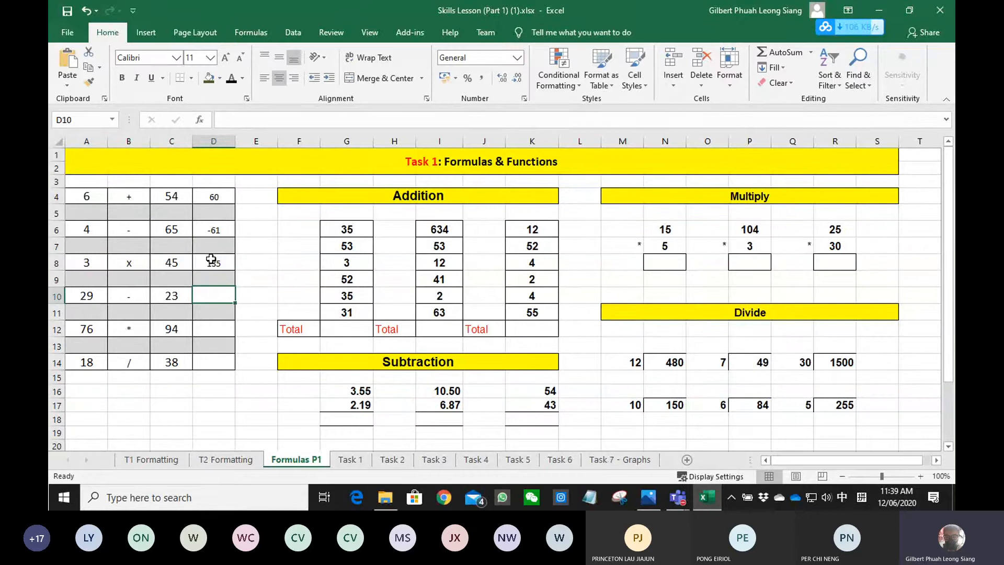
text(=)
key(Left)
key(Left)
key(Left)
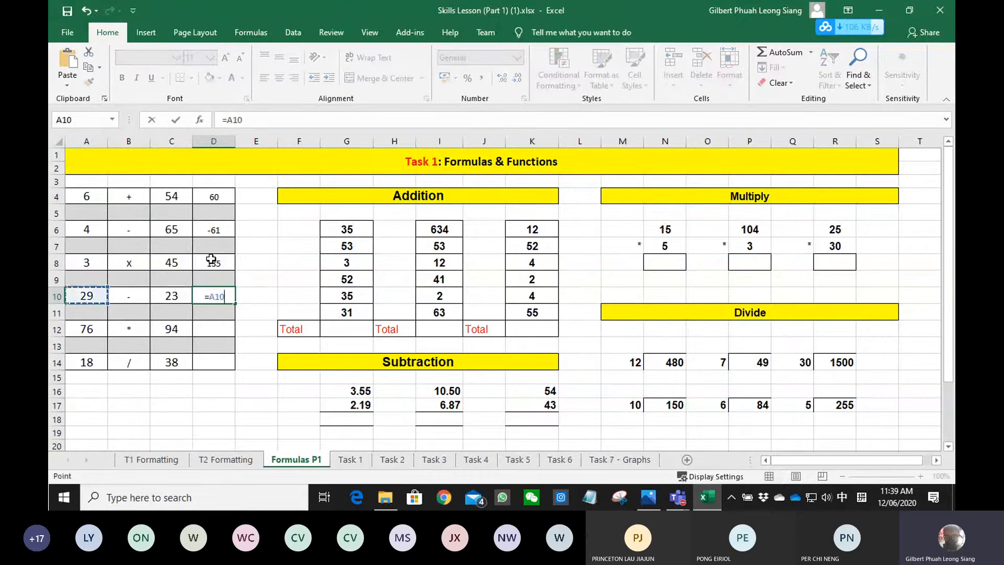
text(-)
key(Right)
key(Right)
key(Return)
- Enter the formula =A12*C12 in cell D12
key(Down)
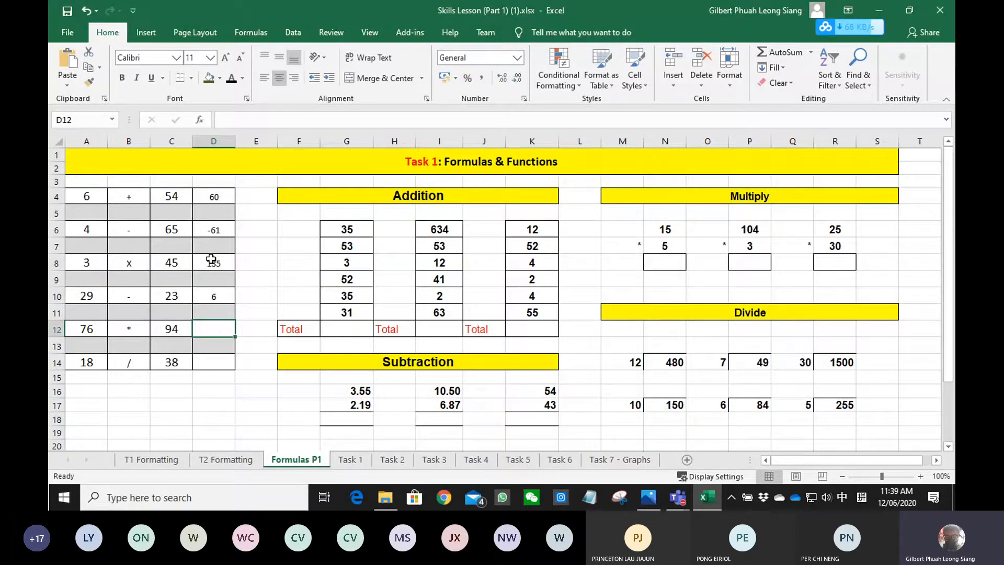
text(=)
key(Left)
key(Left)
key(Left)
text(*)
key(Left)
key(Left)
key(Left)
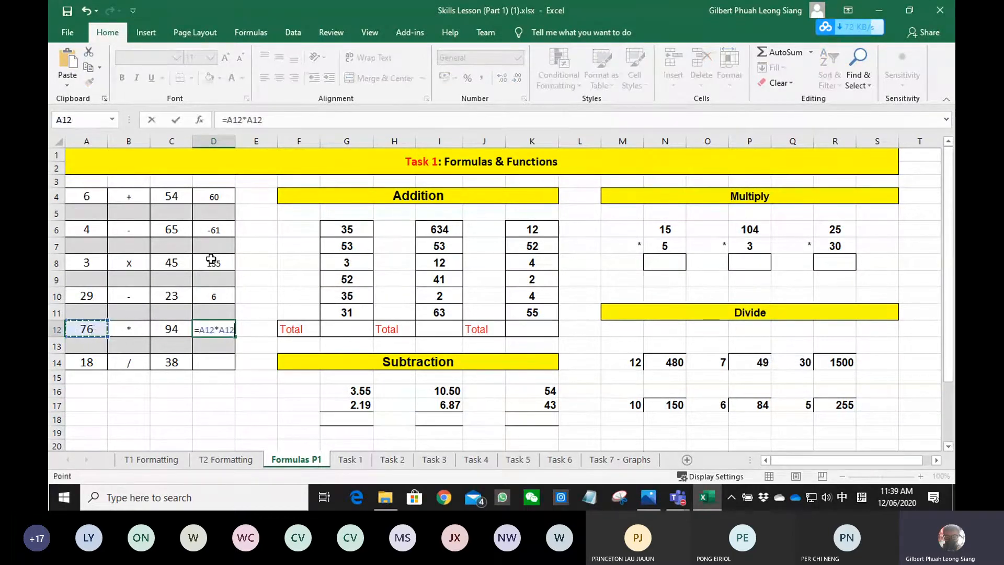
key(Right)
key(Right)
key(Return)
- Enter the formula =A14/C14 in cell D14
key(Down)
text(=)
key(Left)
key(Left)
key(Left)
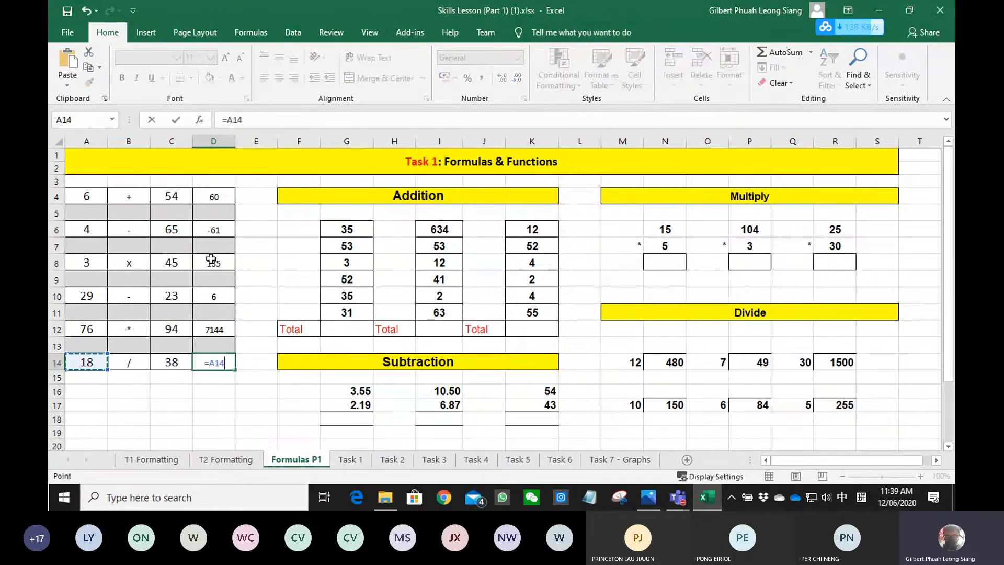
text(/)
key(Left)
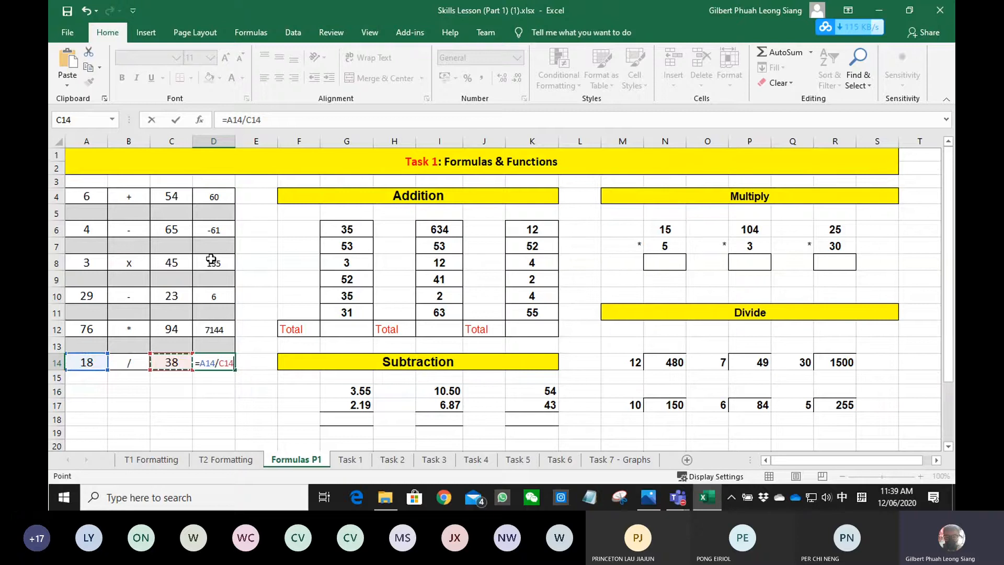
key(Return)
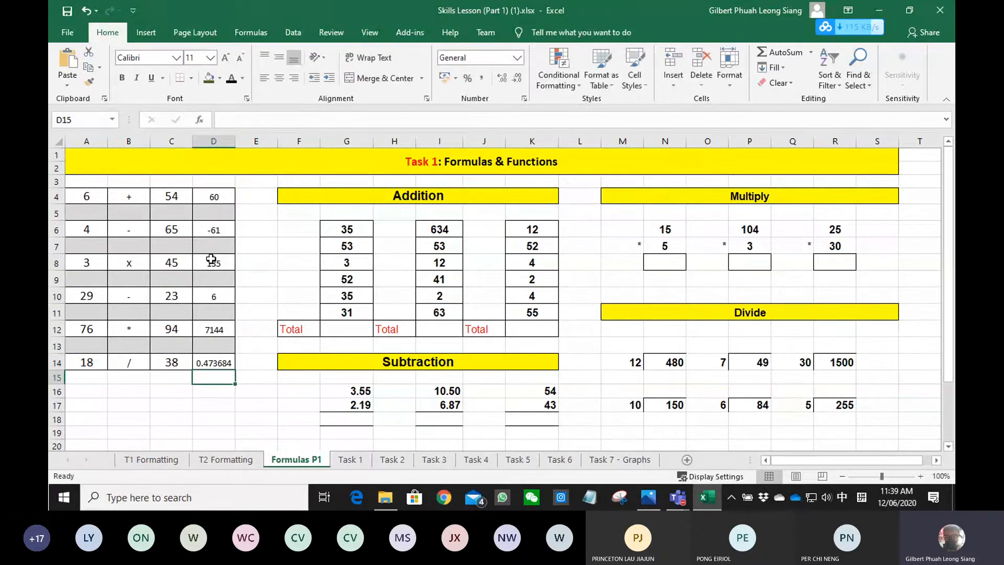
- AutoSum the three Addition columns, rows 6 to 11, into the Total cells G12, I12 and K12
drag(343, 228, 340, 329)
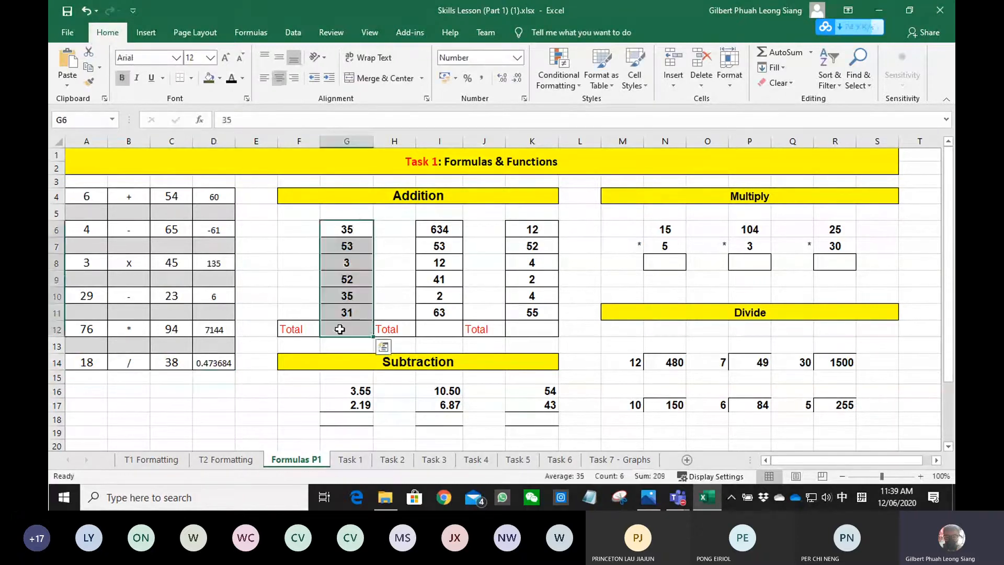
key(alt+equal)
click(442, 230)
drag(441, 230, 442, 329)
key(alt+equal)
drag(527, 229, 530, 337)
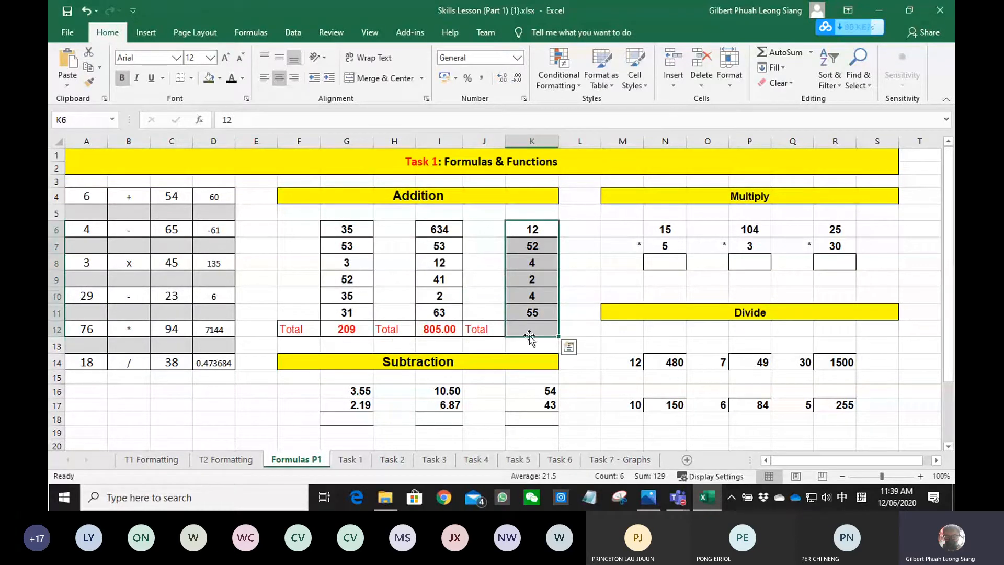
key(alt+equal)
- Enter the subtraction formula =G16-G17 in cell G18
click(354, 418)
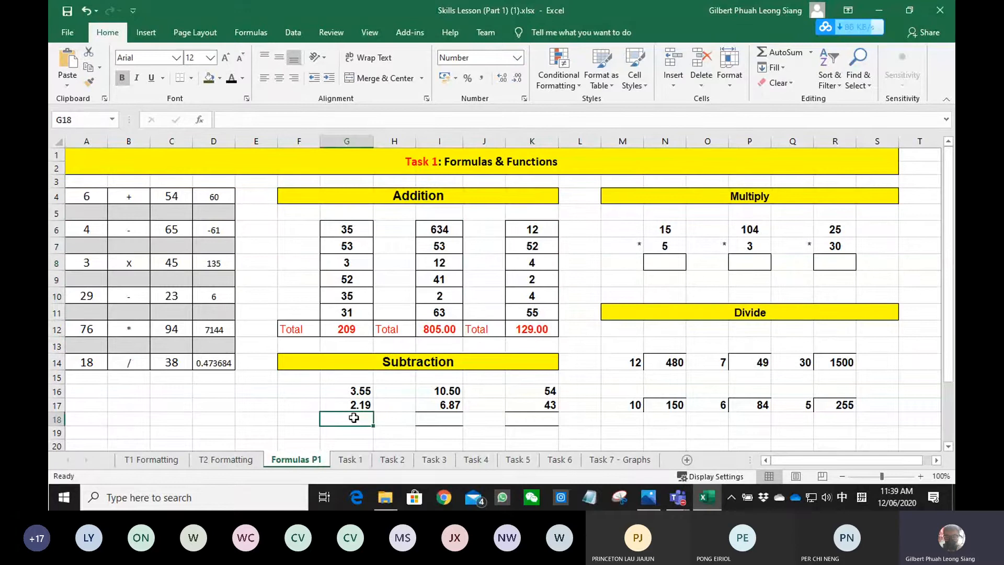
text(=)
key(Up)
key(Up)
text(-)
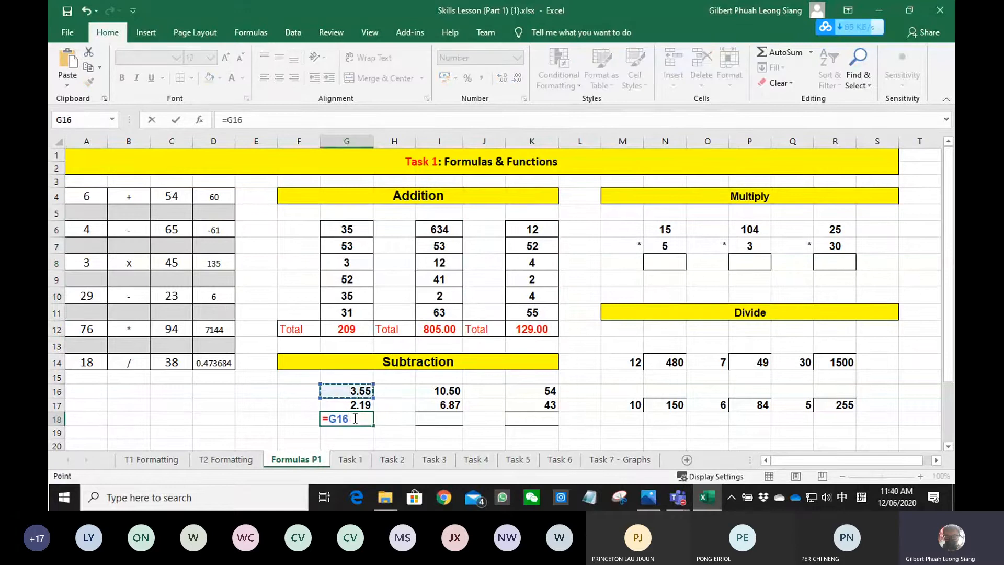
key(Up)
key(Up)
key(Up)
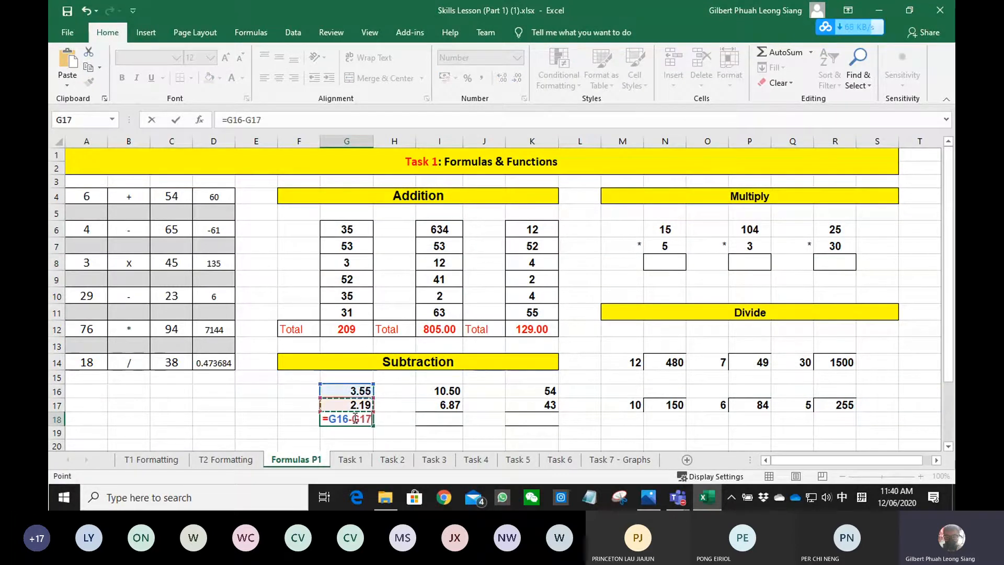
key(Return)
- Enter the subtraction formula =I16-I17 in cell I18
key(Right)
key(Right)
key(Right)
key(Up)
key(Left)
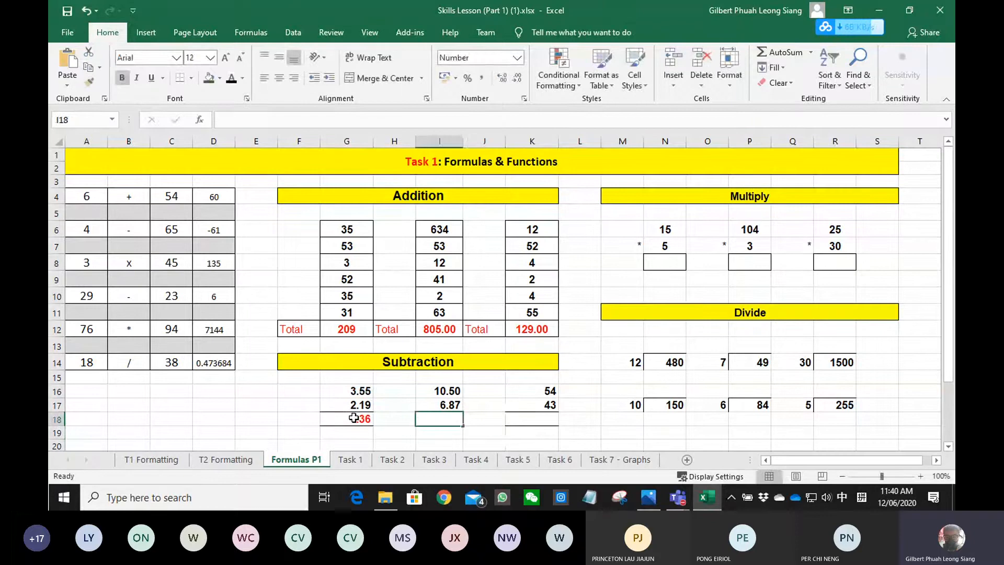
text(=)
key(Up)
key(Up)
text(-)
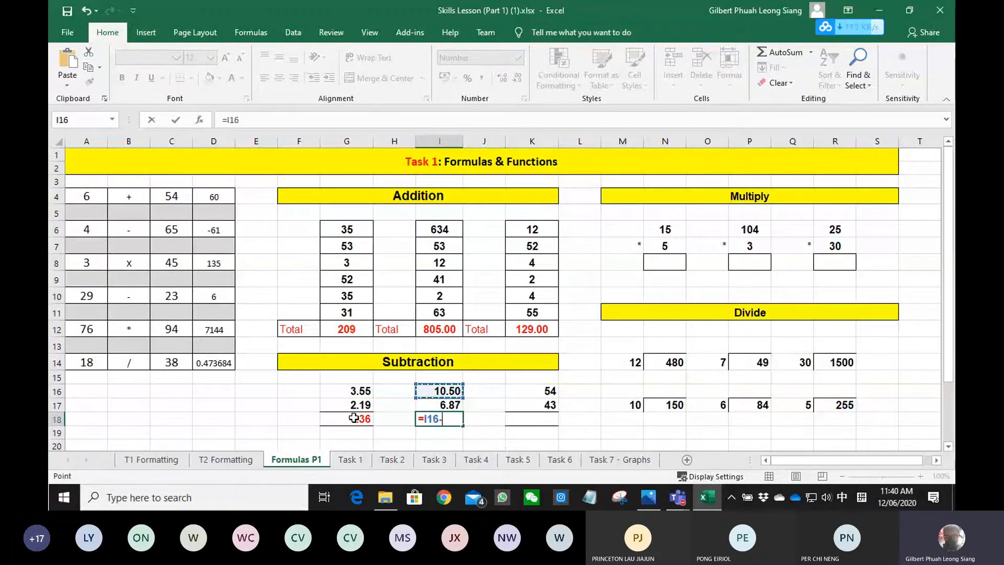
key(Up)
key(Return)
- Enter the subtraction formula =K16-K17 in cell K18
key(Right)
key(Right)
key(Up)
text(=)
key(Up)
key(Up)
text(-)
- In the Multiply section, enter the formula =N6*N7 in cell N8
key(Up)
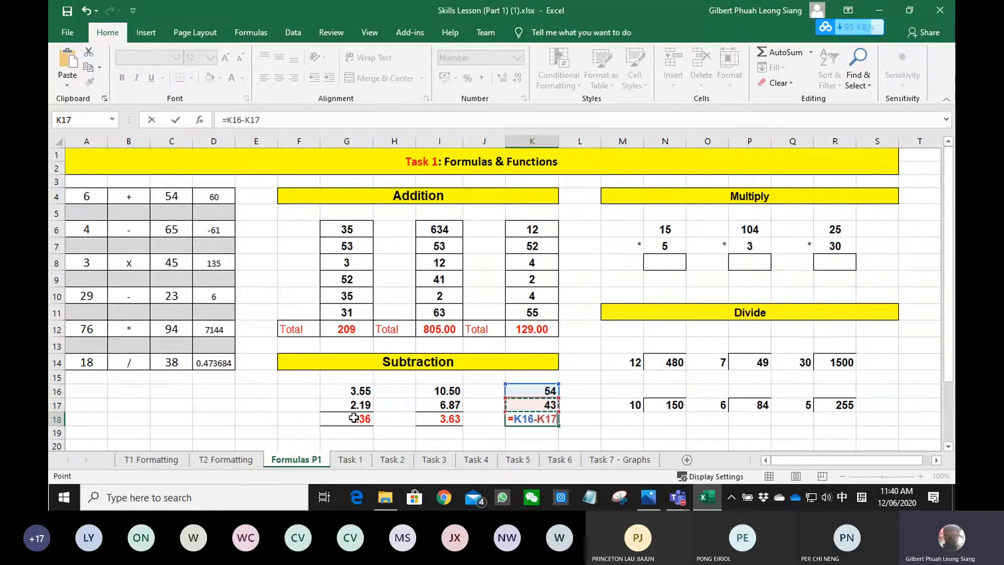
key(Return)
key(Right)
key(Right)
key(Right)
key(Up)
key(Up)
key(Up)
key(Up)
key(Up)
key(Up)
key(Up)
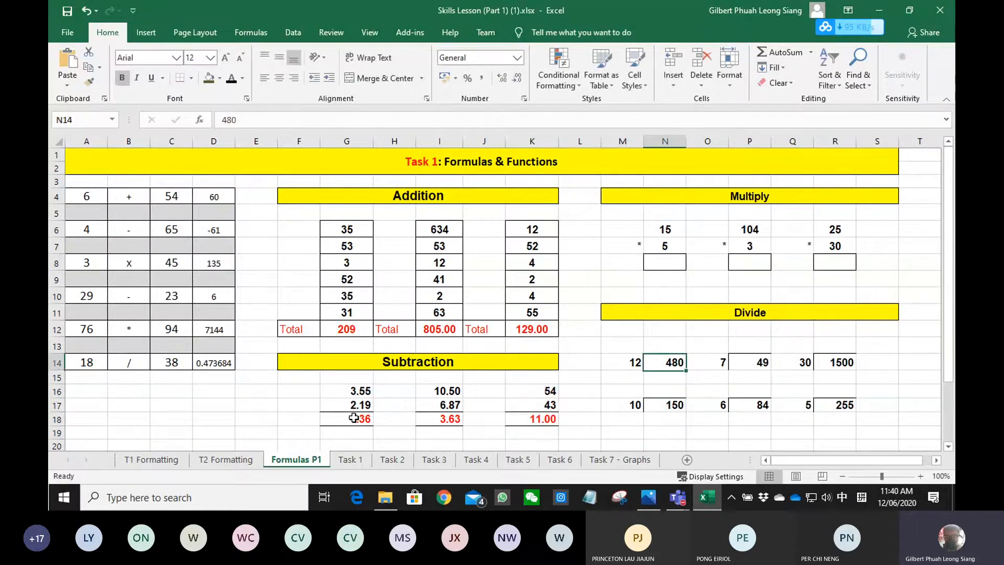
key(Up)
key(Up)
key(Up)
key(Up)
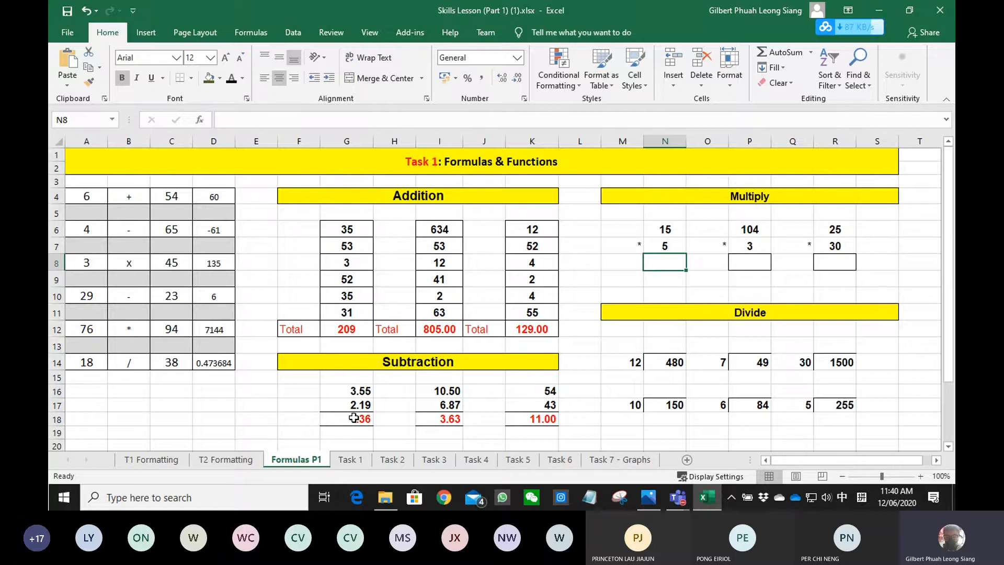
text(=)
key(Up)
key(Up)
text(*)
- Enter the multiplication formula =P6*P7 in cell P8
key(Up)
key(Tab)
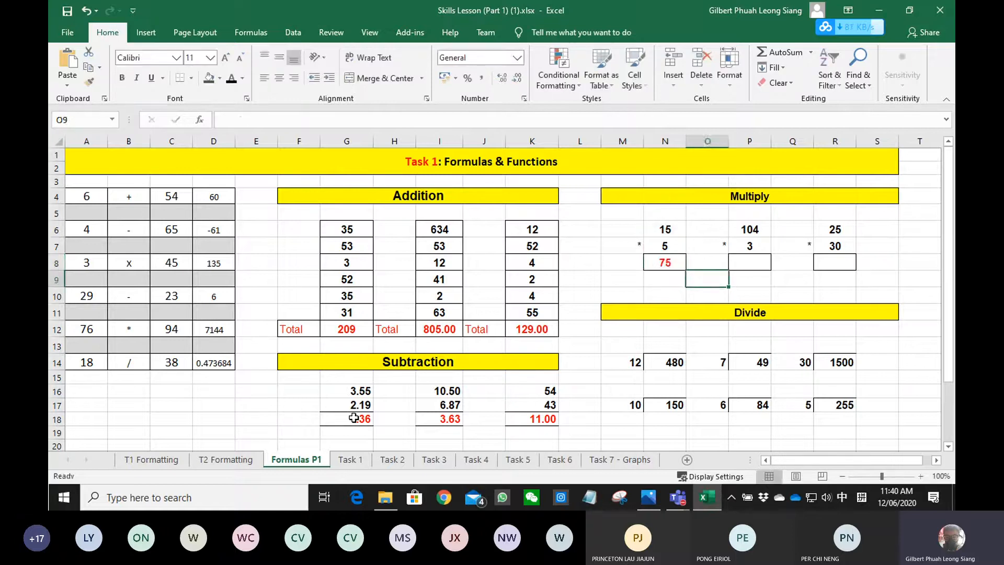
key(Right)
text(=)
key(Up)
key(Up)
text(*)
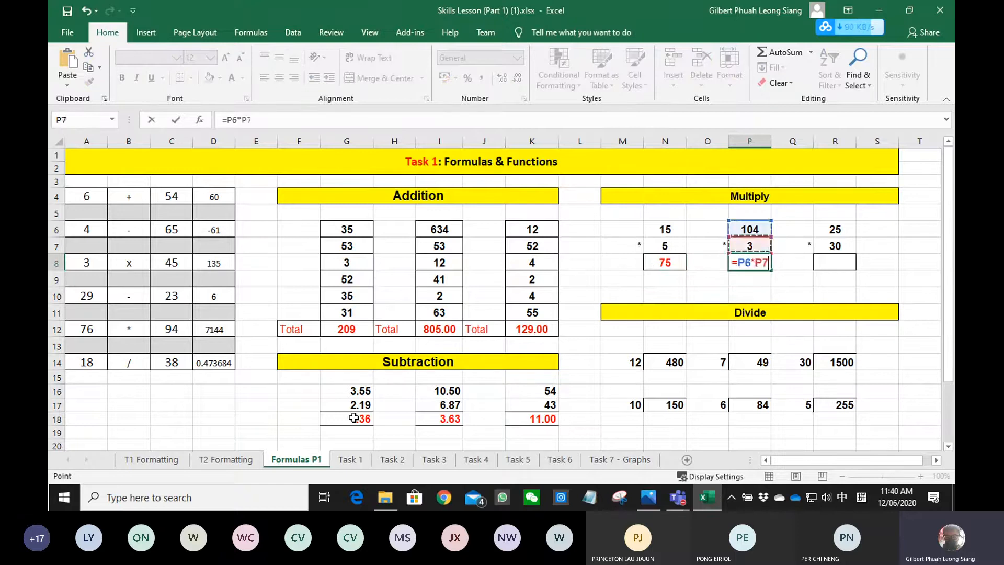
key(Up)
key(Return)
- Enter the multiplication formula =R6*R7 in cell R8
key(Right)
key(Right)
key(Up)
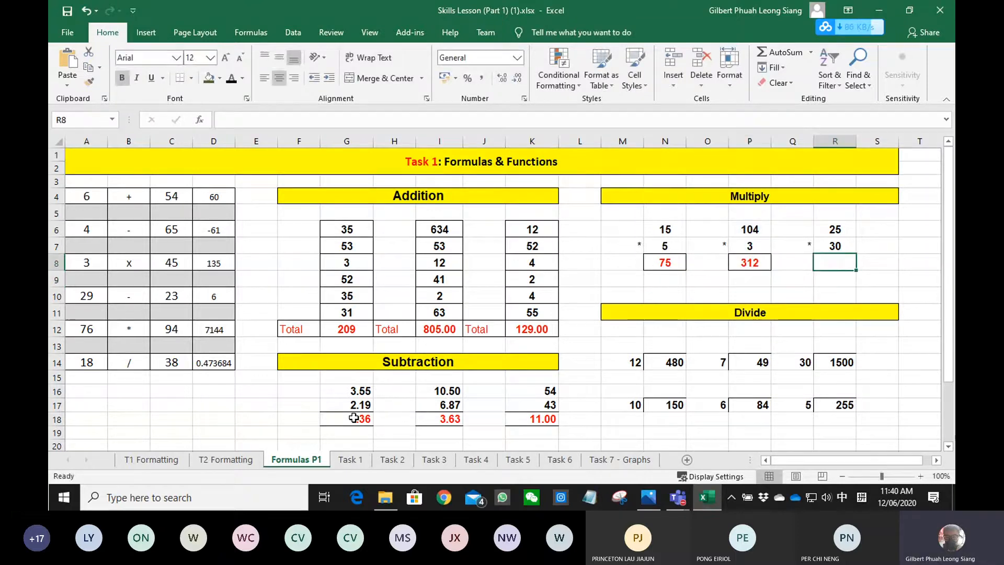
text(=)
key(Up)
key(Up)
text(*)
key(Up)
key(Return)
- In the Divide section, enter the formula =N14/M14 in cell N13
key(Down)
key(Down)
key(Down)
key(Down)
key(Down)
key(Left)
key(Left)
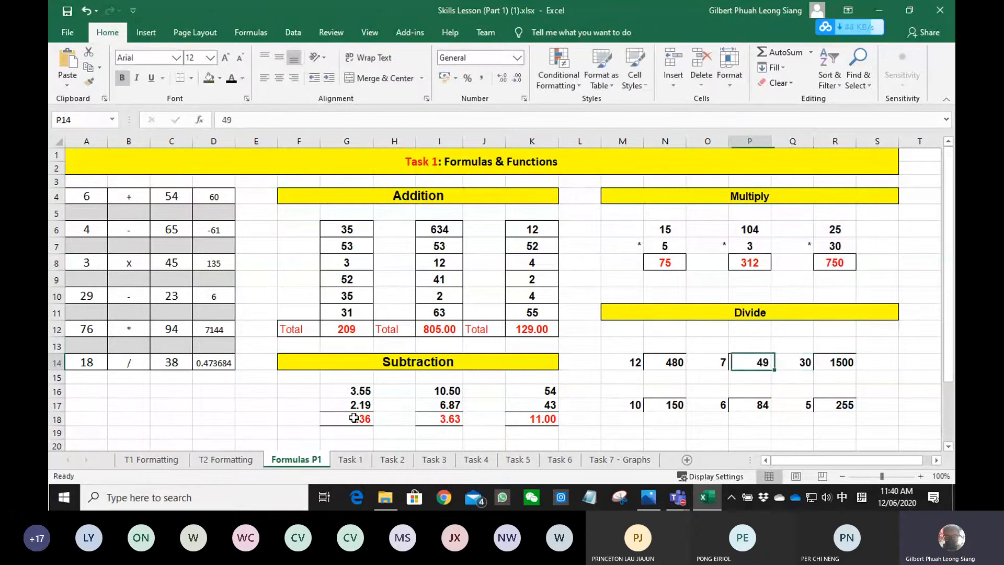
key(Left)
key(Left)
key(Up)
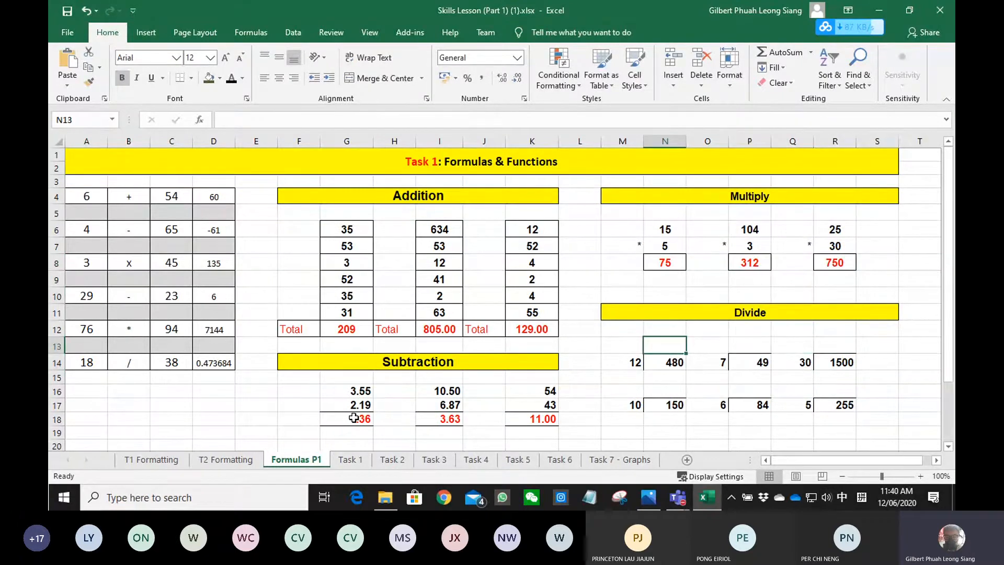
text(=)
key(Down)
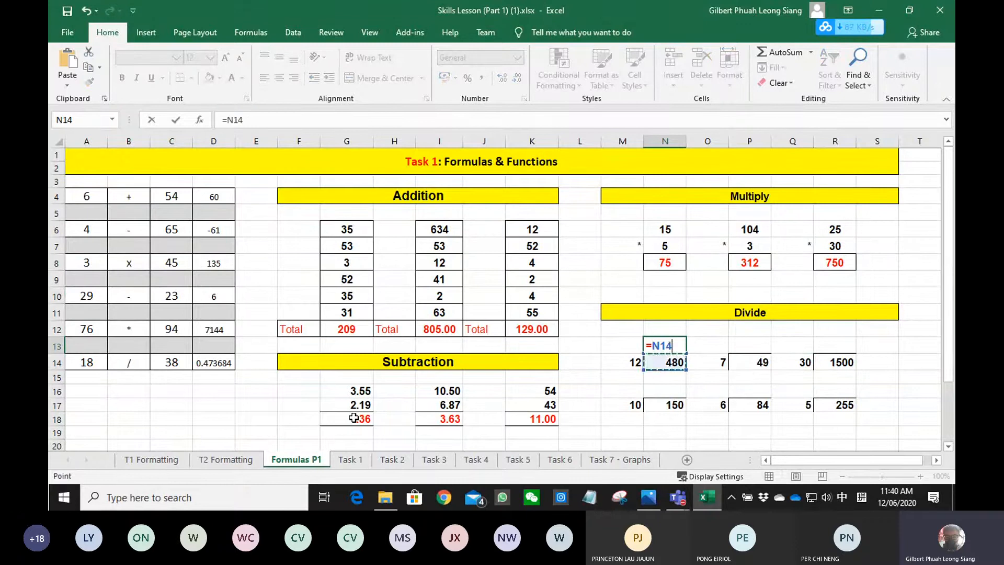
text(/)
key(Down)
key(Left)
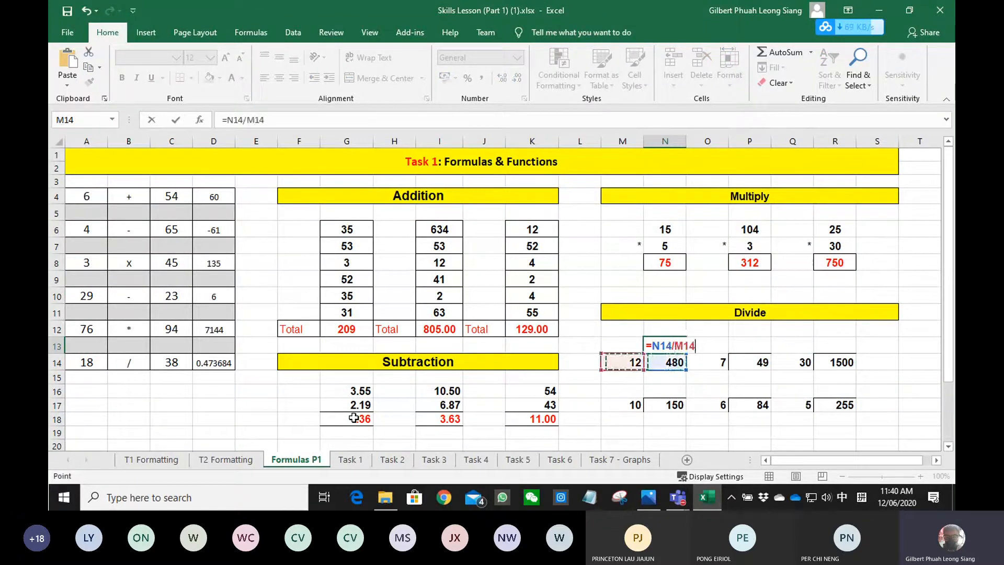
key(Return)
- Enter the division formula =N17/M17 in cell N16, above the 150
key(Down)
key(Down)
key(Down)
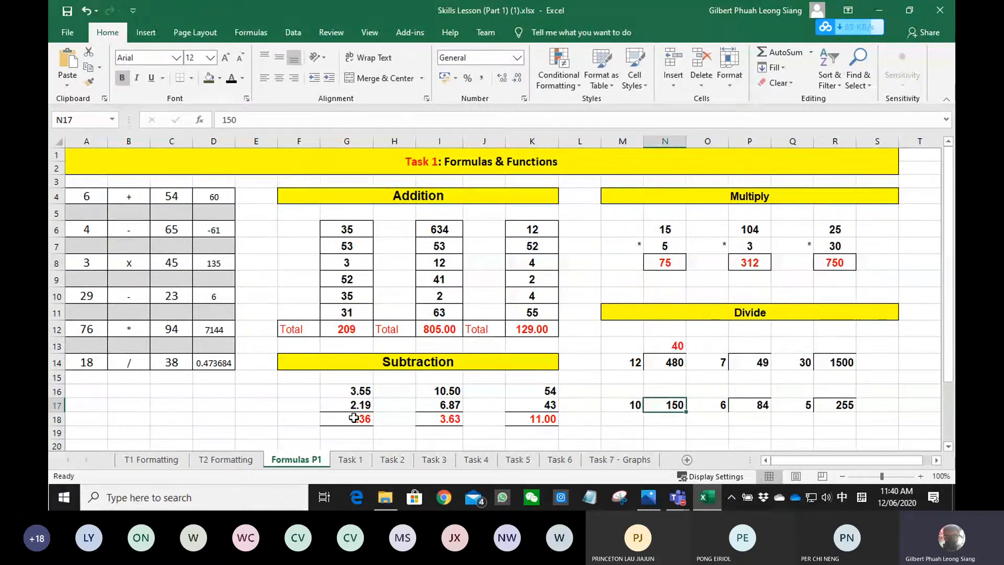
text(=)
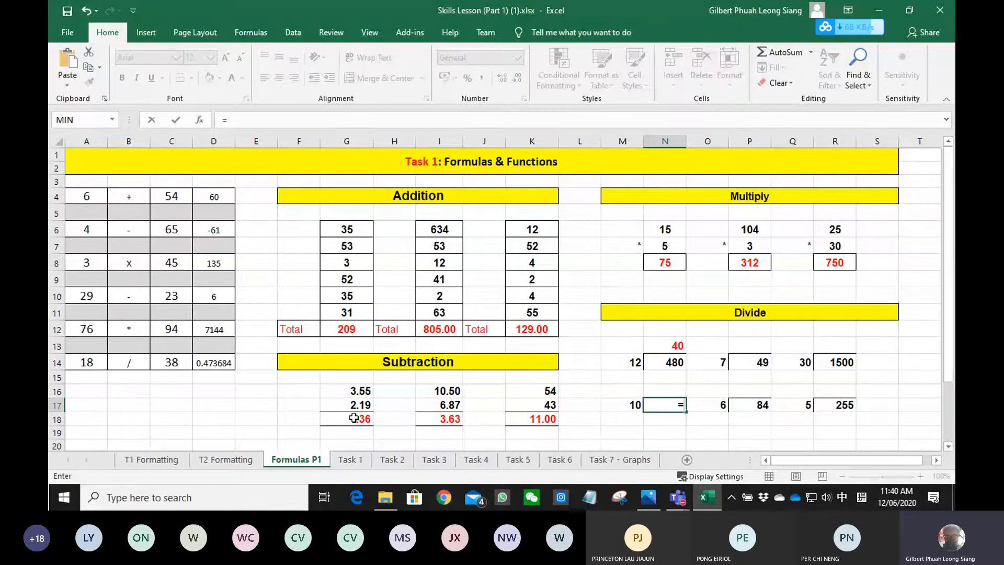
key(Escape)
key(Up)
text(=)
key(Down)
text(/)
- Enter the division formula =P14/O14 in cell P13, above the 49
key(Down)
key(Left)
key(Return)
key(Right)
key(Right)
key(Up)
key(Up)
key(Up)
key(Up)
text(=)
key(Down)
text(/)
key(Down)
key(Left)
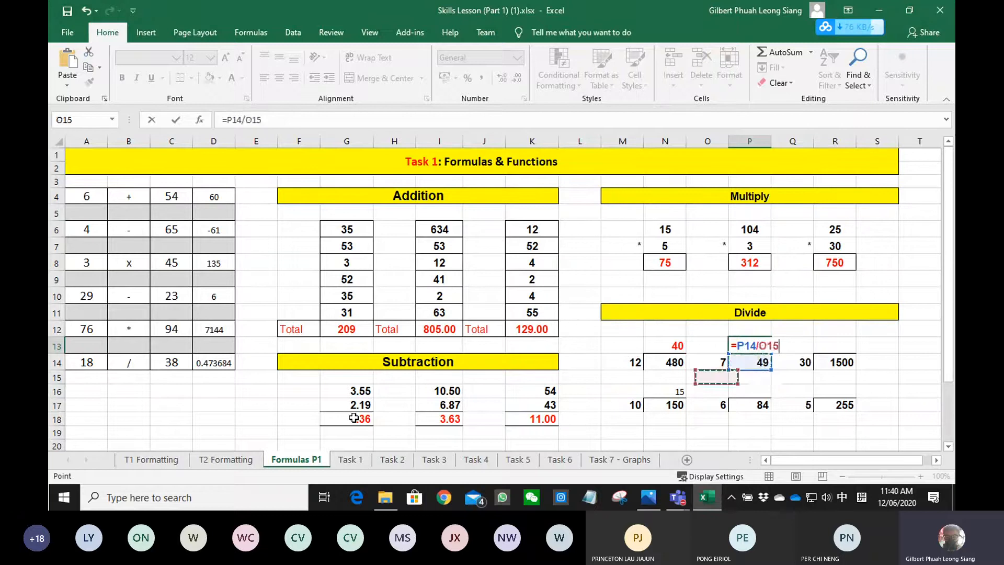
- Enter the division formula =P17/O17 in cell P16, above the 84
text(=)
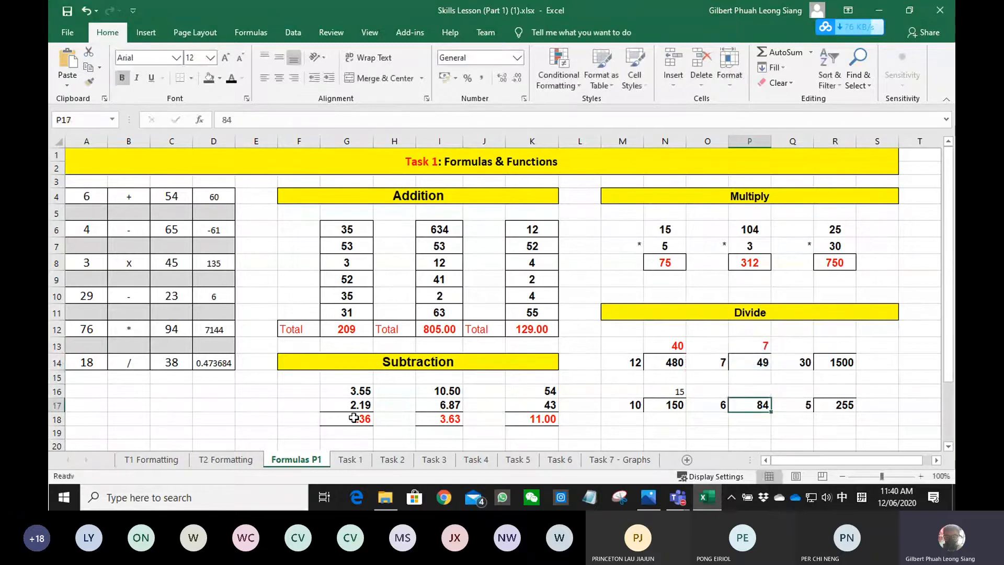
key(Down)
text(/)
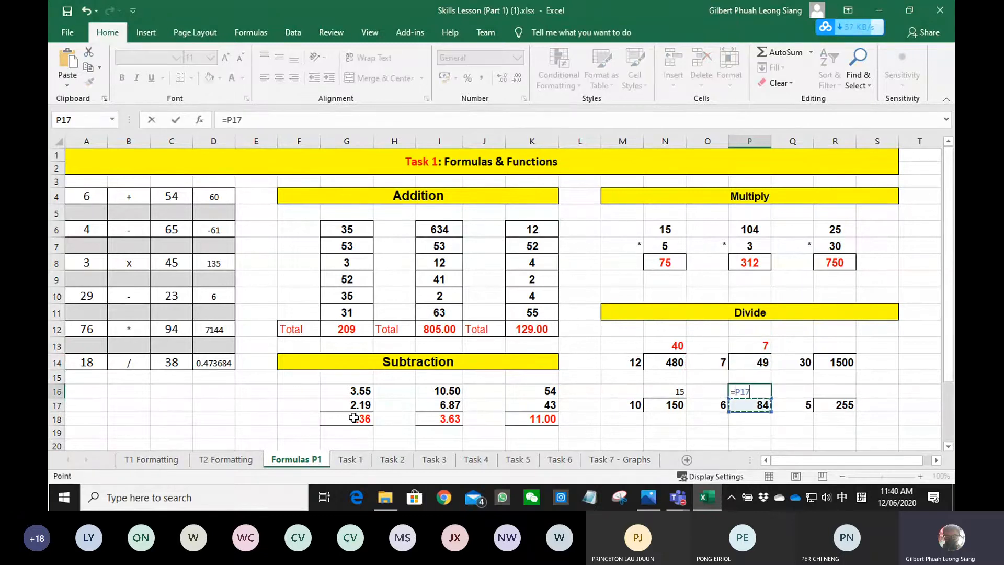
key(Down)
key(Left)
key(Return)
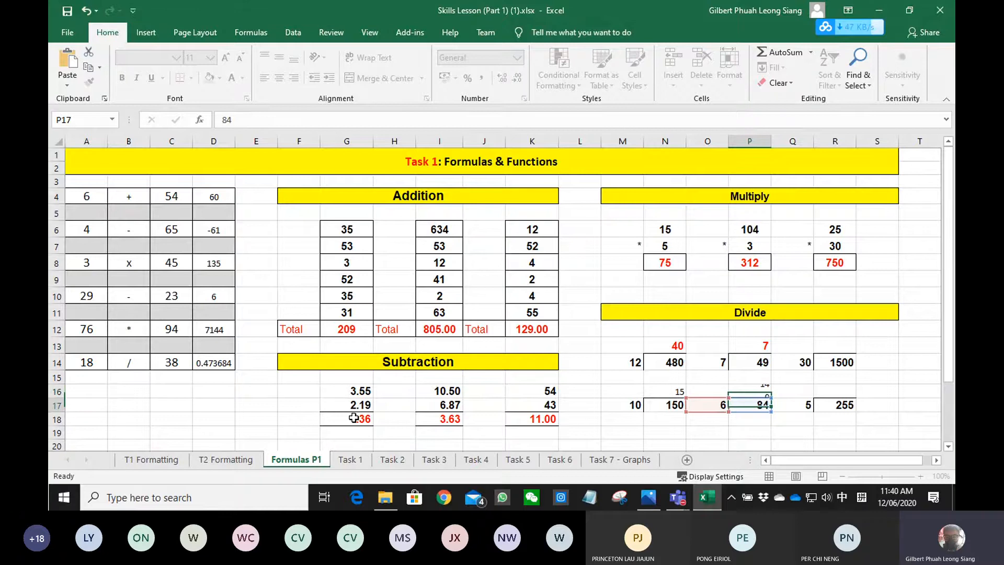
- In the Divide section, enter the division formula =R14/Q14 in cell R13, above the 1500
key(Right)
key(Right)
key(Up)
key(Up)
key(Up)
text(=)
key(Escape)
key(Up)
text(=)
key(Down)
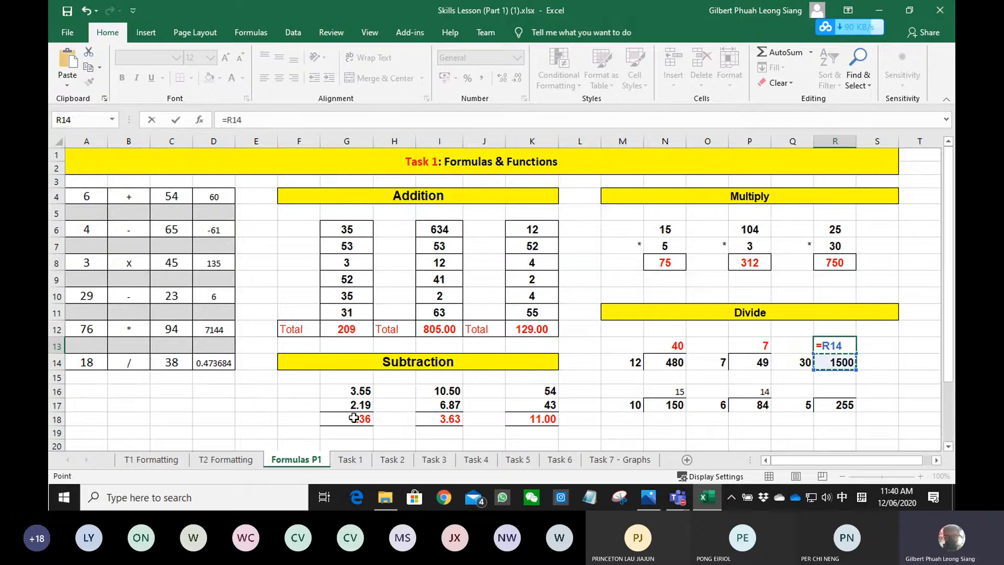
text(/)
key(Down)
key(Left)
key(Return)
- Enter the division formula =R17/Q17 in cell R16, above the 255
key(Down)
key(Down)
key(Down)
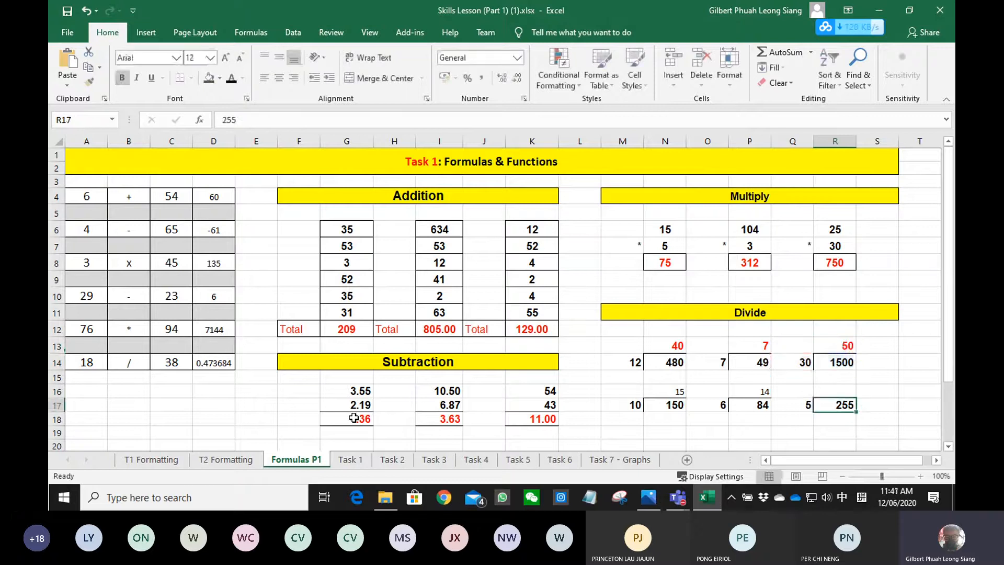
key(Up)
text(=)
key(Down)
text(/)
key(Down)
key(Left)
key(Return)
- Open the Task 1 mobile phone sales sheet and start a formula in H6, the Iphone 6 Total cell
click(350, 459)
click(264, 344)
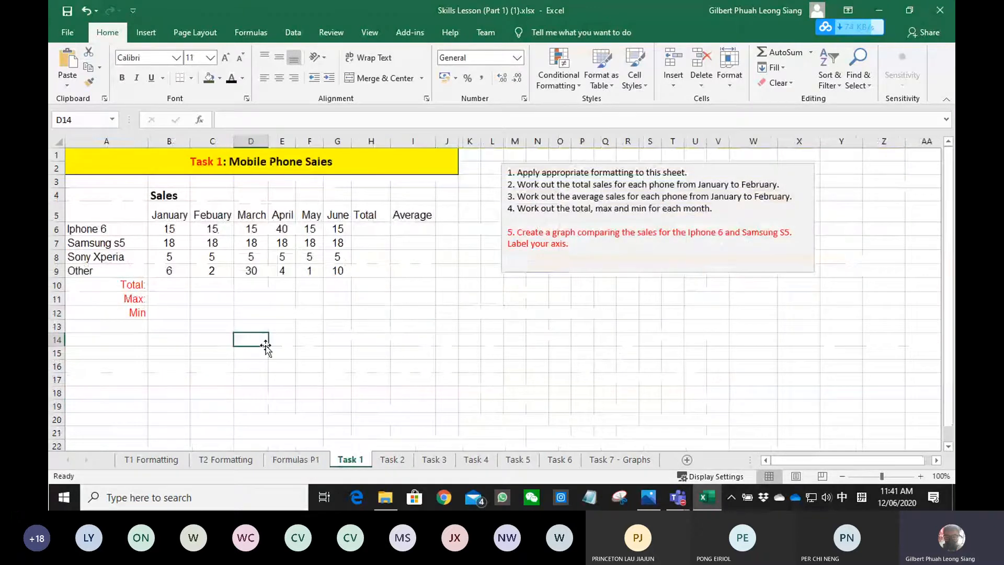
drag(517, 184, 766, 186)
click(371, 229)
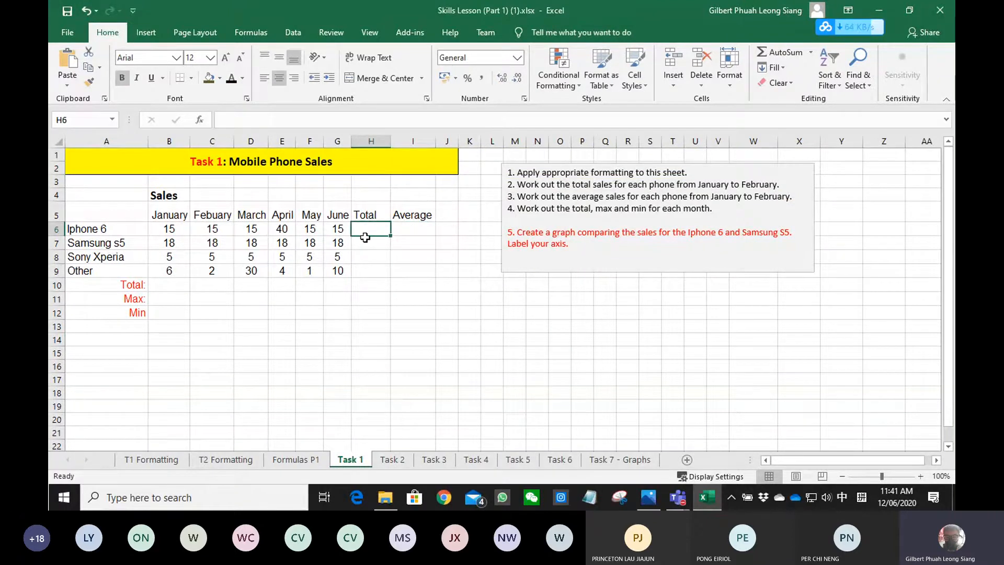
text(=)
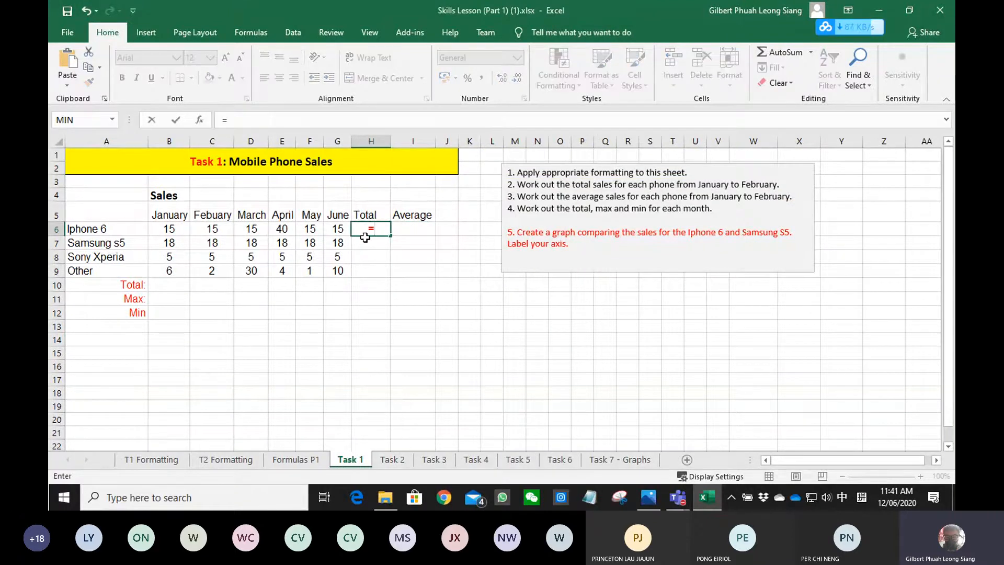
text(sum()
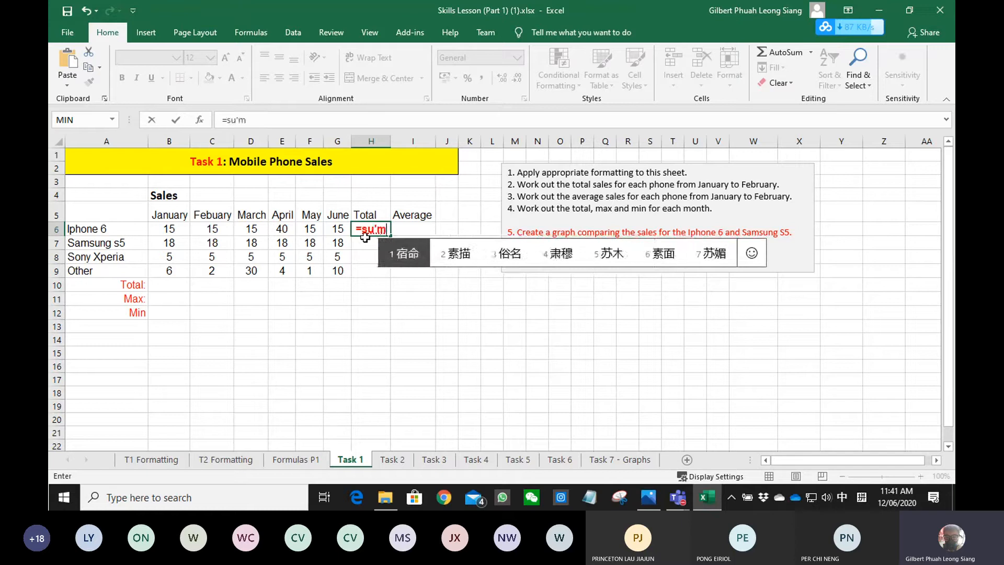
key(BackSpace)
key(BackSpace)
key(BackSpace)
key(BackSpace)
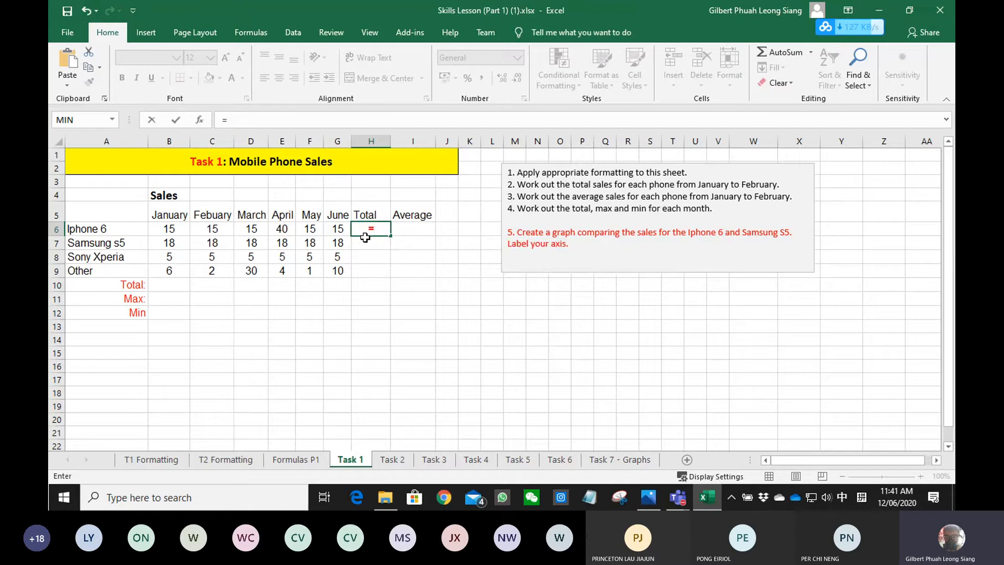
- Using English keyboard input, complete H6 as =SUM(B6:C6) and fill the formula down to H9
key(super+space)
text(sum()
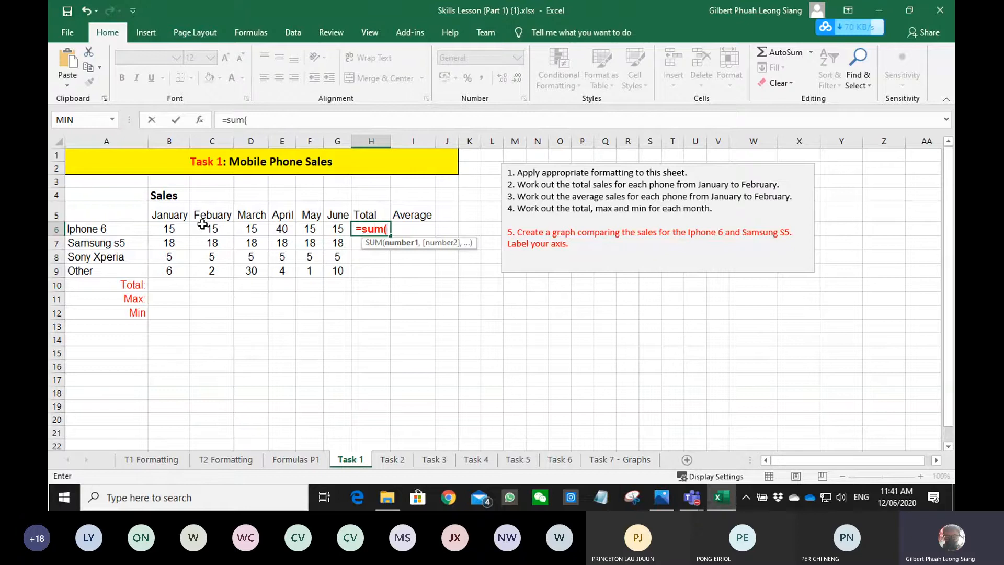
drag(172, 229, 208, 230)
key(Return)
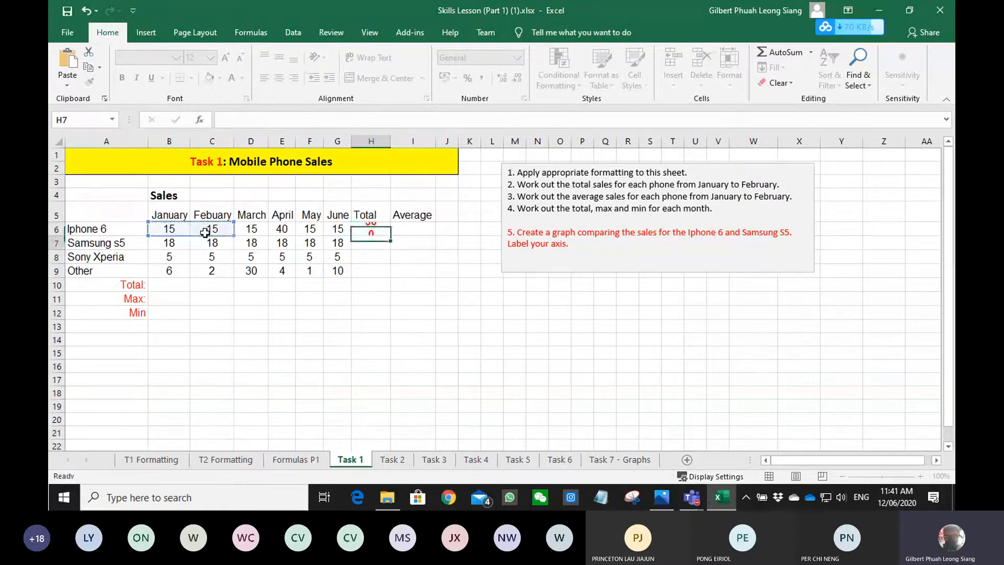
click(374, 224)
drag(390, 234, 386, 282)
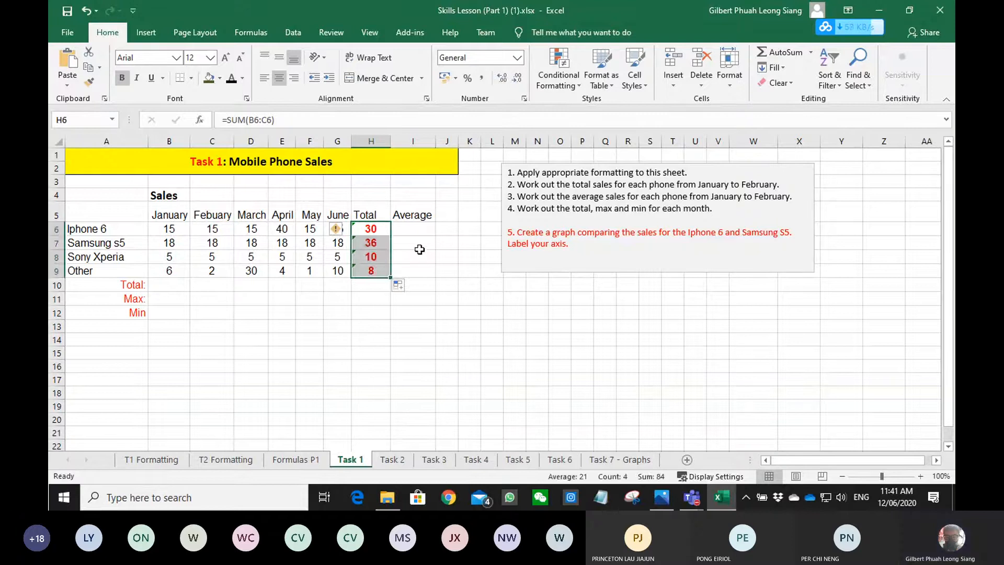
- Enter =AVERAGE(B6:C6) in the Iphone 6 Average cell I6 and fill it down to I9
click(420, 230)
text(=av)
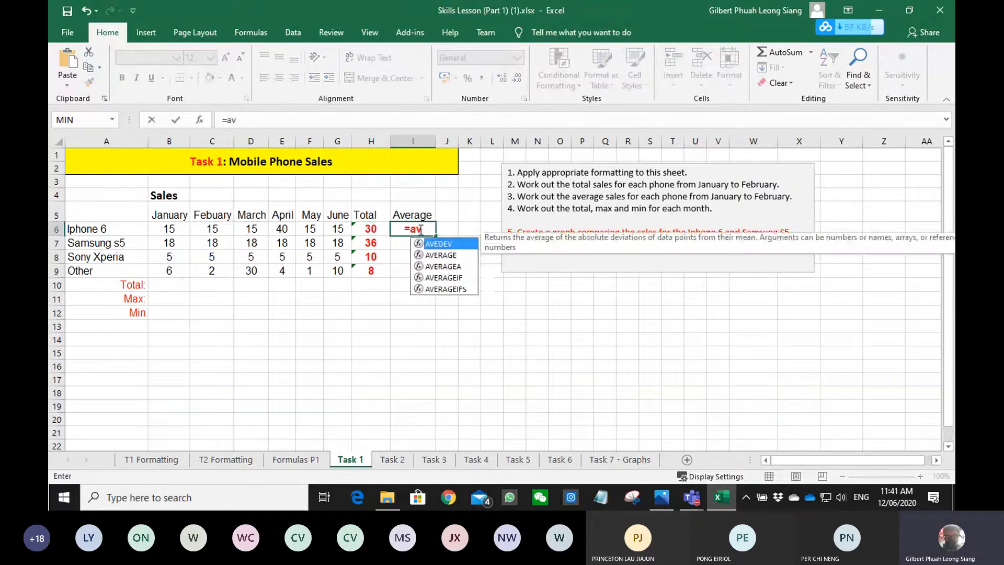
key(Tab)
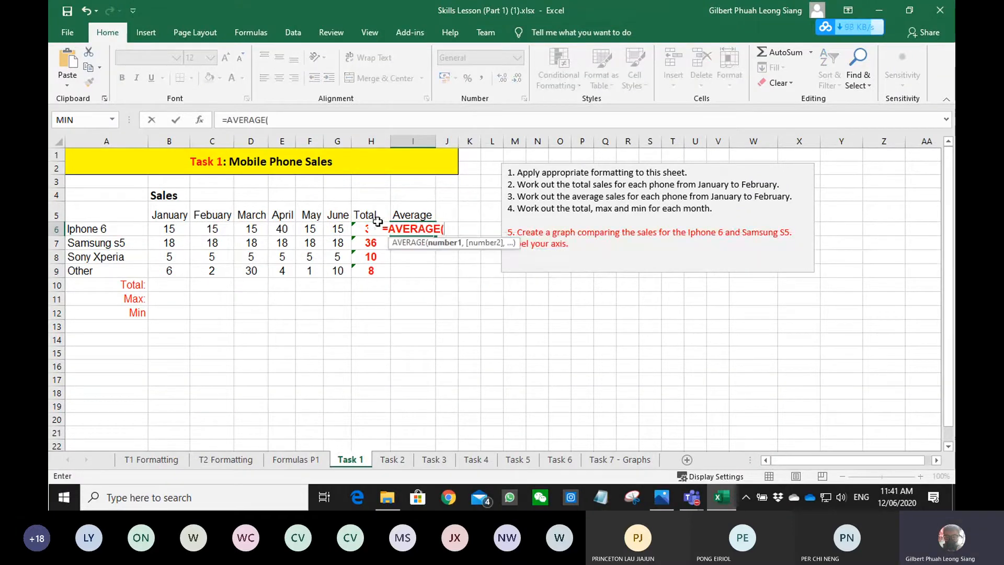
drag(166, 229, 205, 230)
key(Return)
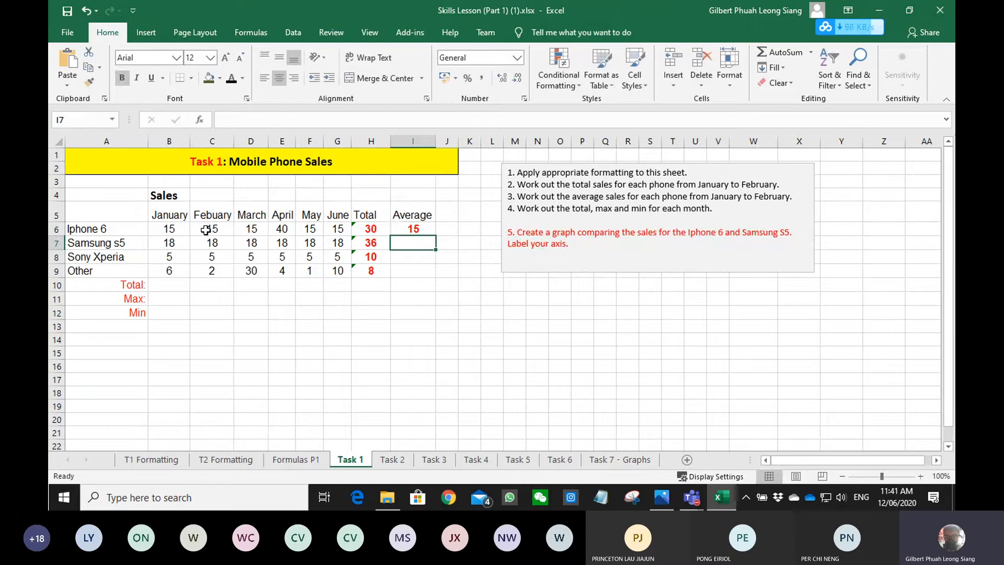
click(430, 228)
drag(435, 235, 434, 277)
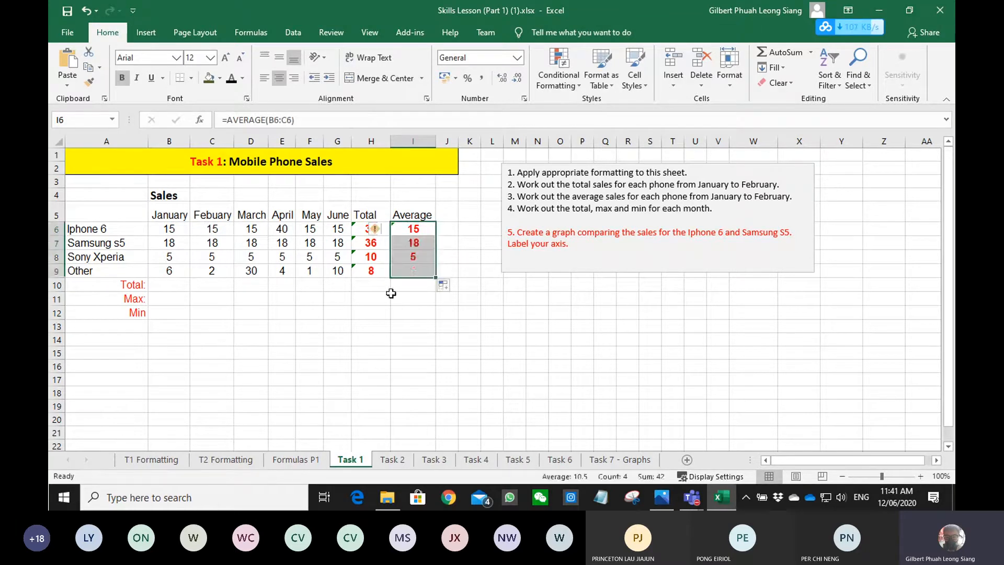
- Fill the Total row, B10 to G10, with AutoSum formulas for January to June
click(178, 284)
drag(193, 286, 336, 229)
key(alt+equal)
- Enter =MAX(B6:B9) in B11, the Max cell for January
click(206, 311)
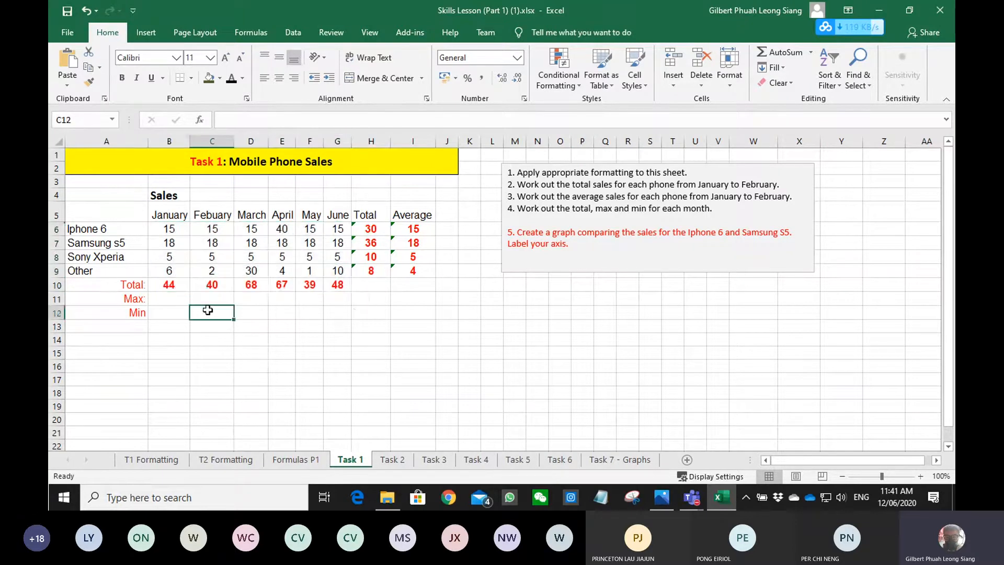
key(Up)
key(Left)
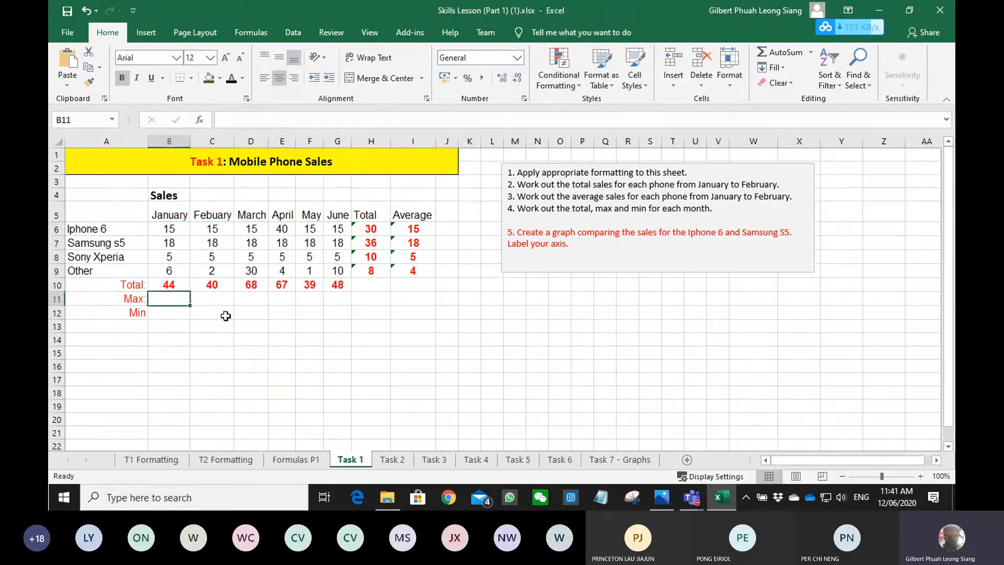
text(=max)
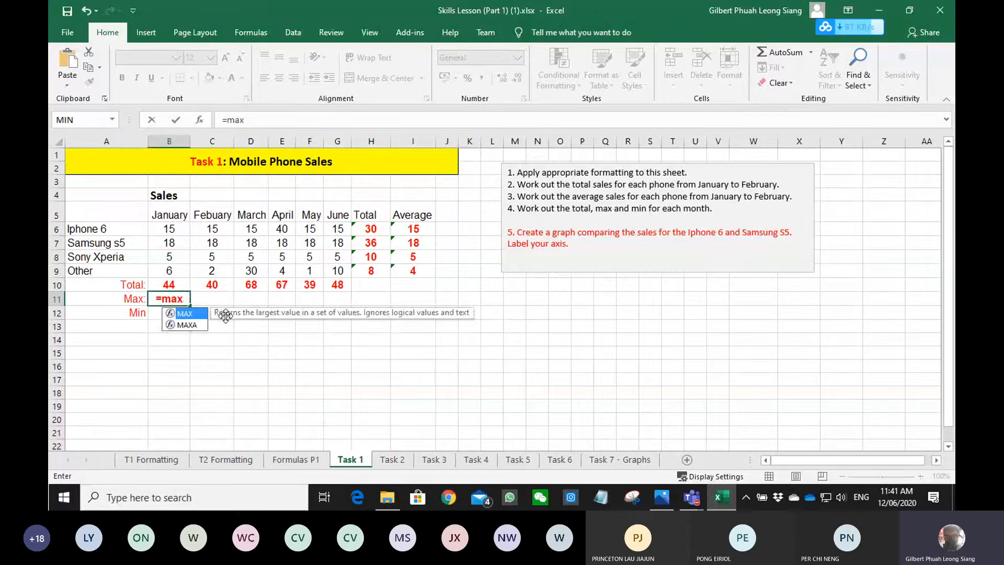
key(Tab)
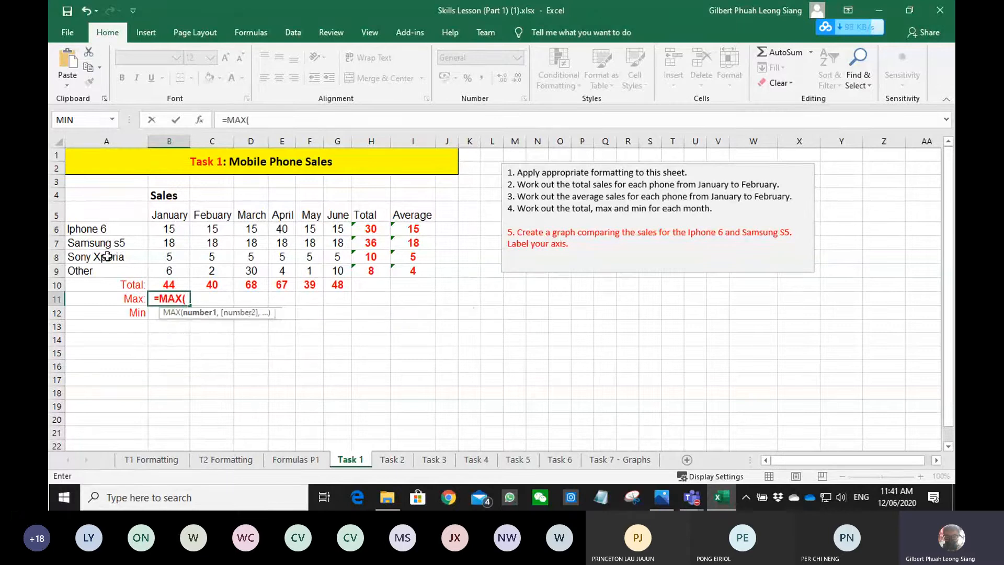
drag(169, 271, 169, 230)
key(Return)
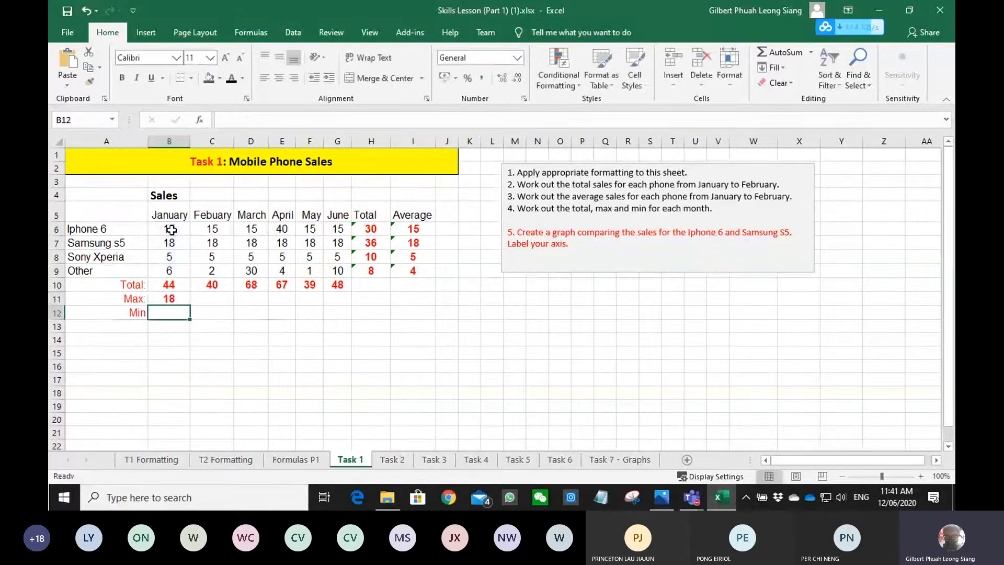
- Enter =MIN(B6:B9) in B12 and fill the January Max and Min formulas across to June in column G
text(=min)
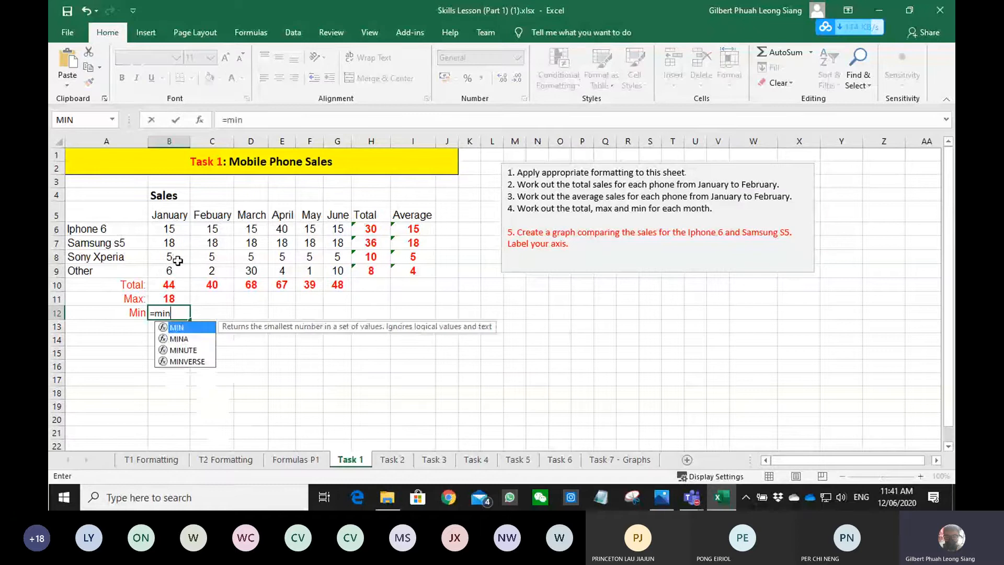
key(Tab)
key(Up)
key(Up)
key(Up)
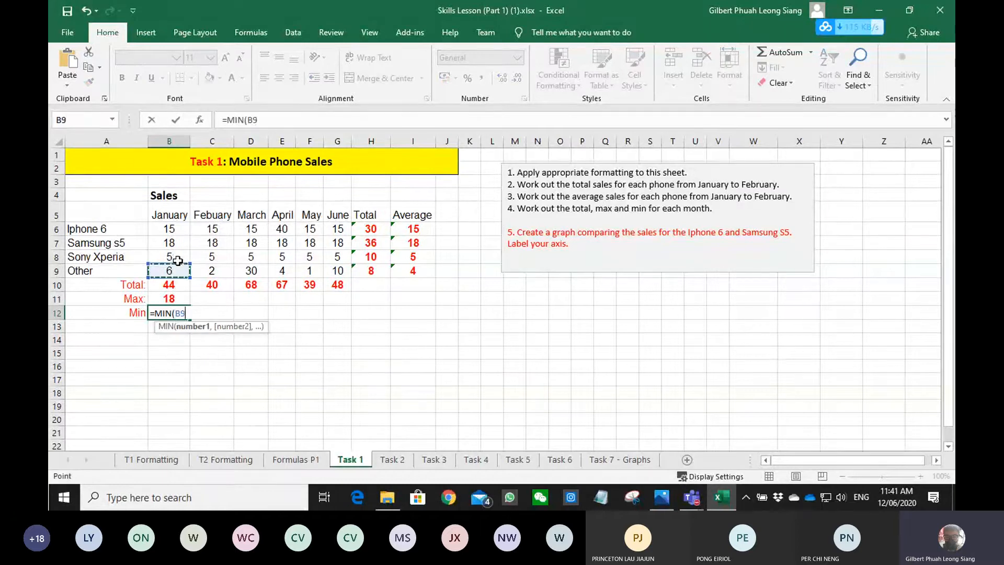
drag(178, 260, 169, 230)
key(Return)
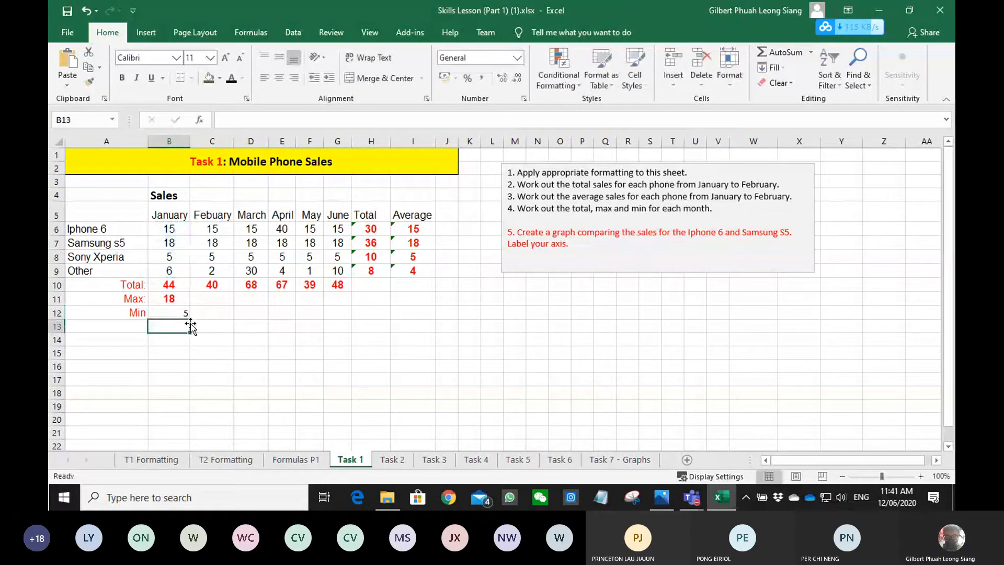
drag(169, 299, 352, 315)
click(417, 326)
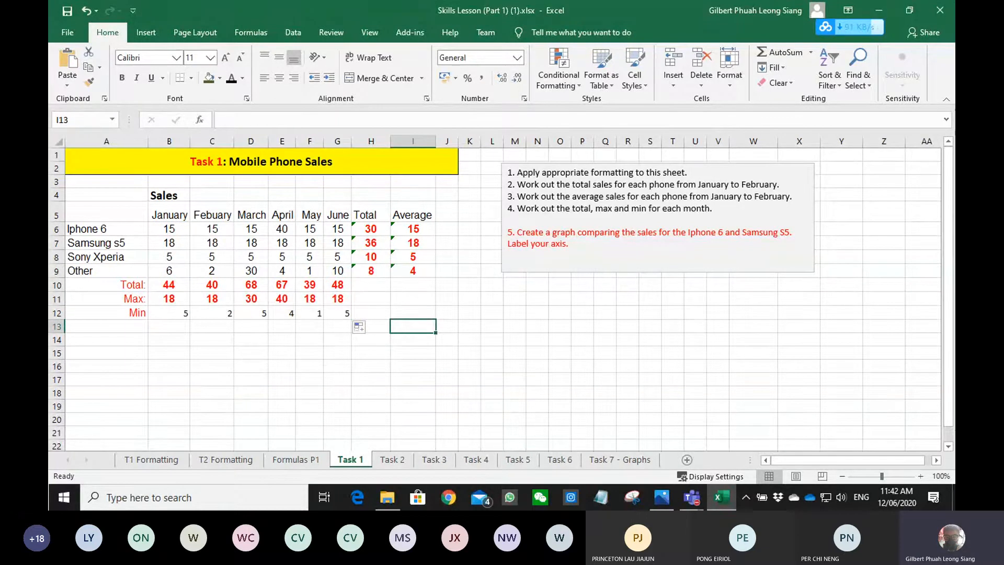
key(alt+Tab)
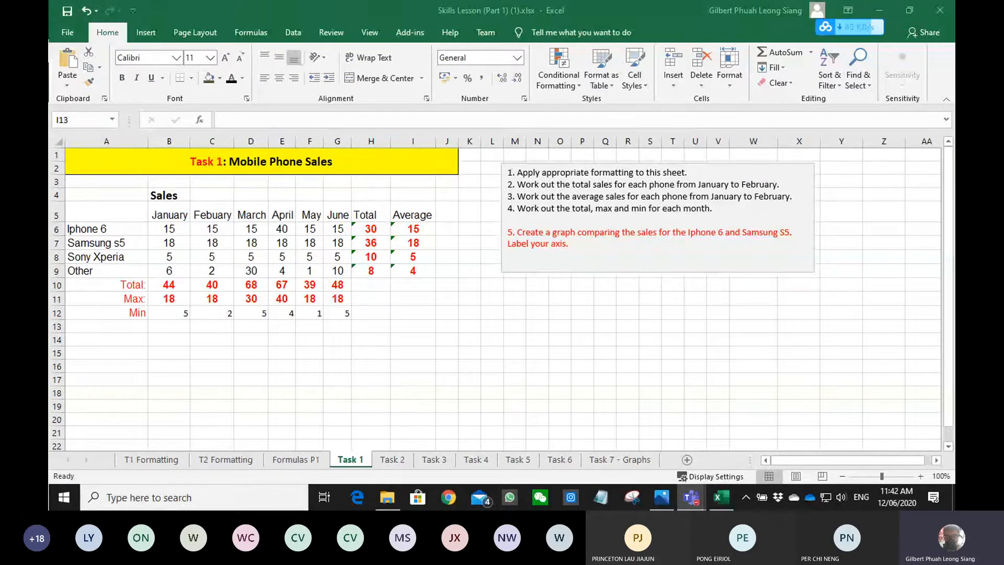
click(404, 406)
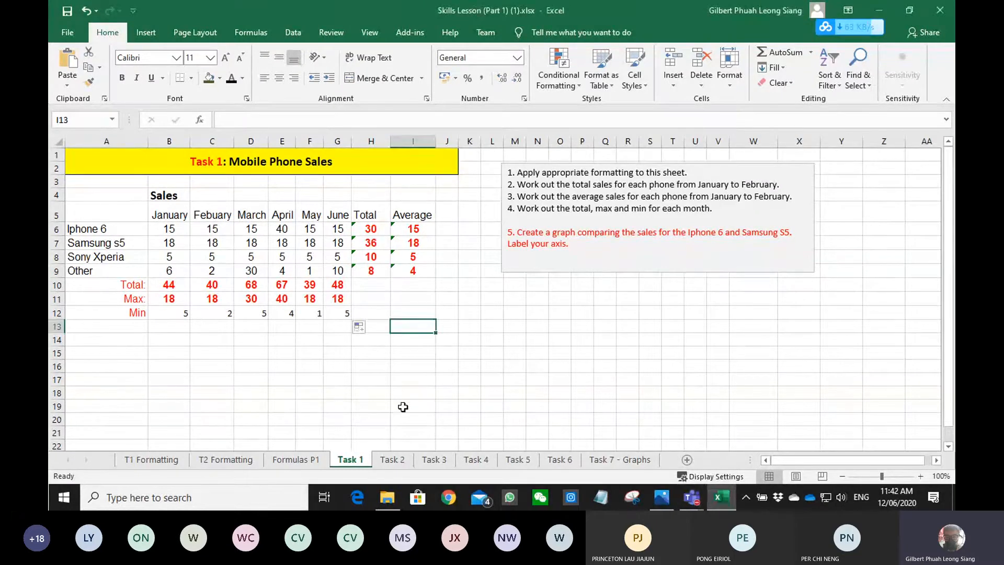
click(389, 397)
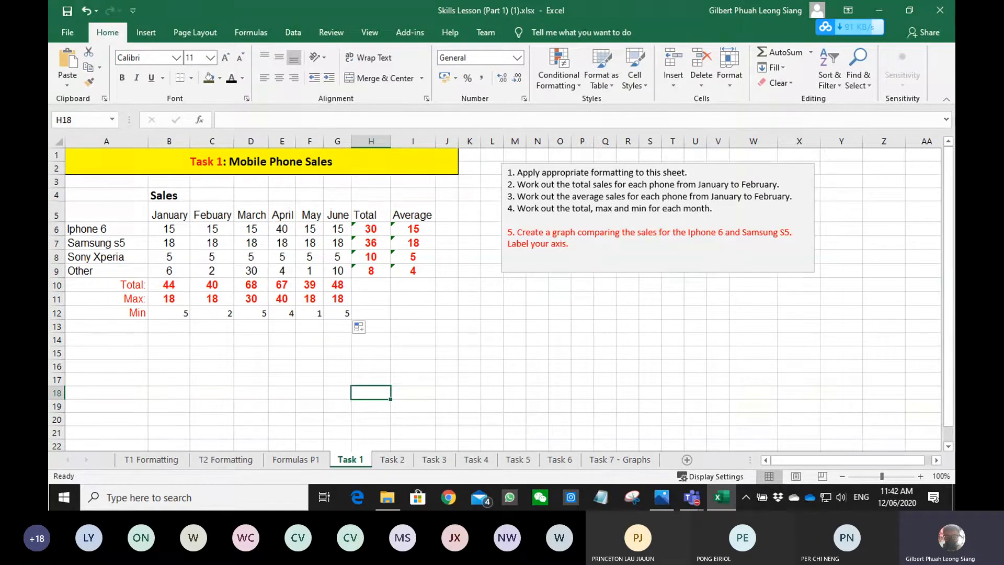
key(alt+Tab)
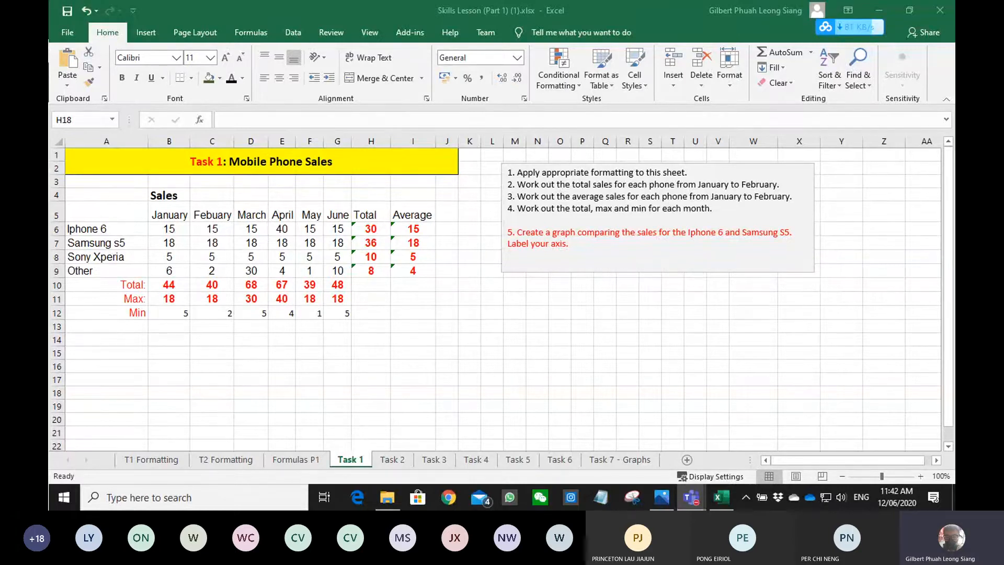
click(423, 364)
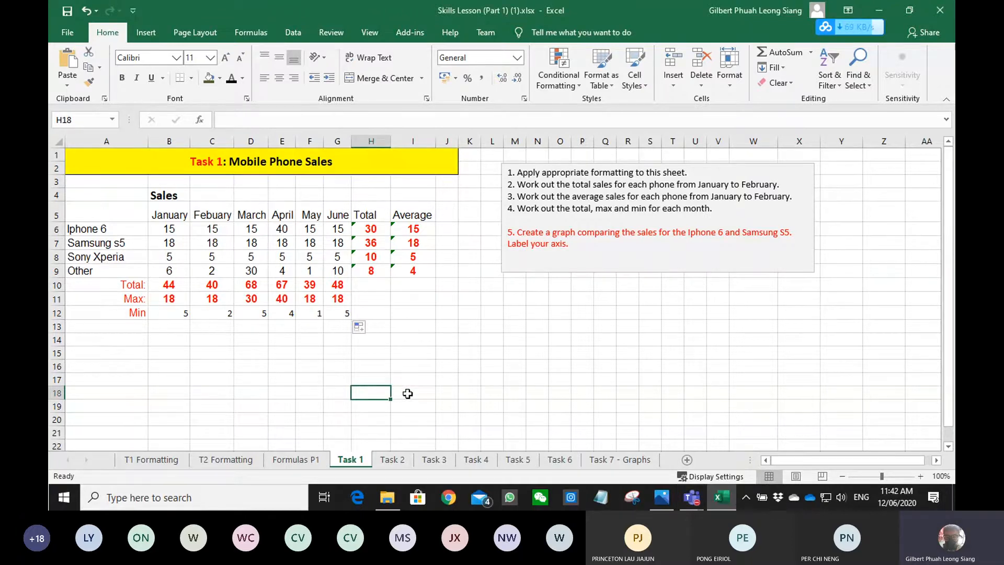
- Open the Task 2 percentages sheet and enter the student discount formula =B6*C3 in C6
click(388, 460)
click(223, 228)
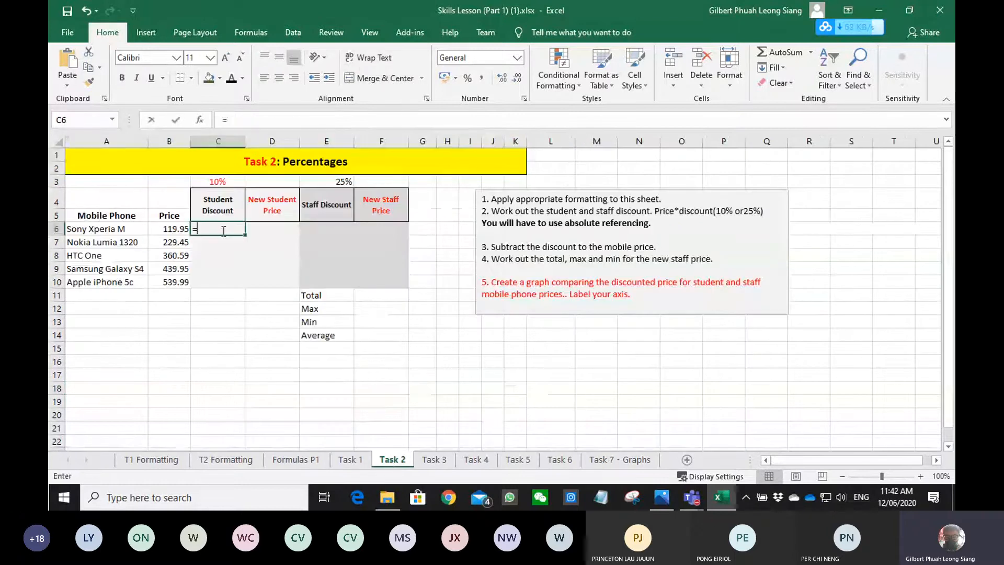
text(=B6*)
key(Up)
key(Up)
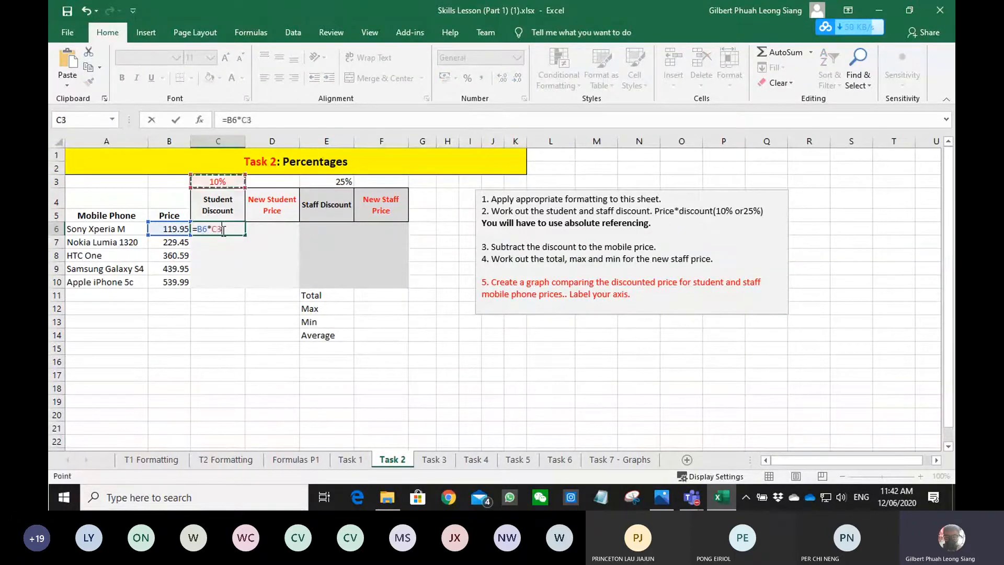
key(Return)
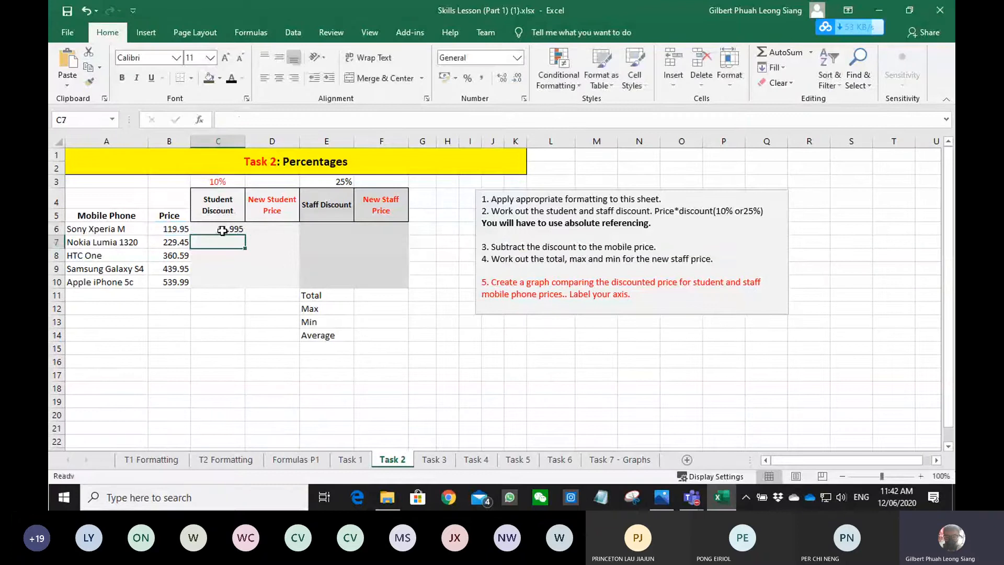
- Change the C6 formula to the absolute reference =B6*$C$3 and fill it down to C10
click(223, 230)
double_click(222, 231)
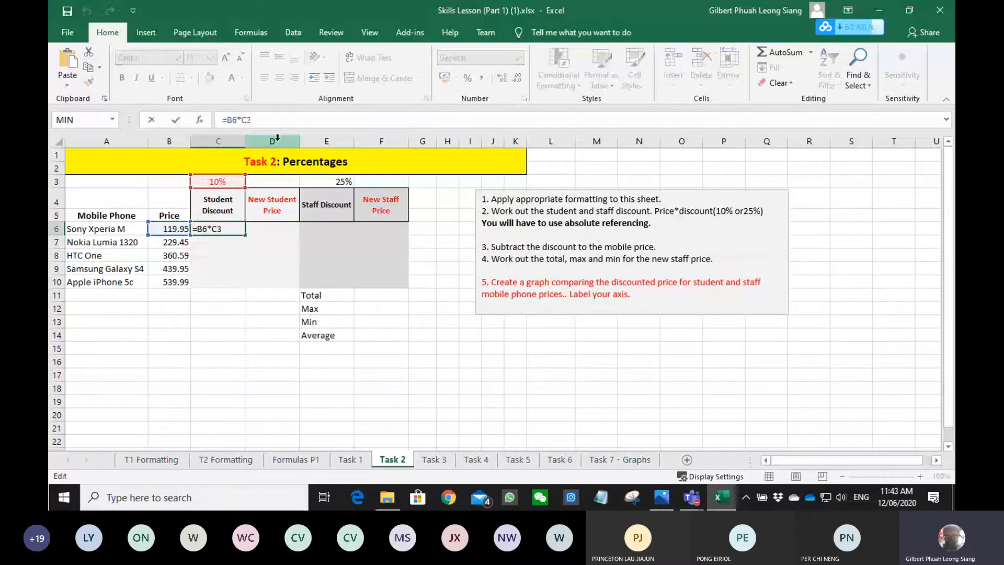
text($C$)
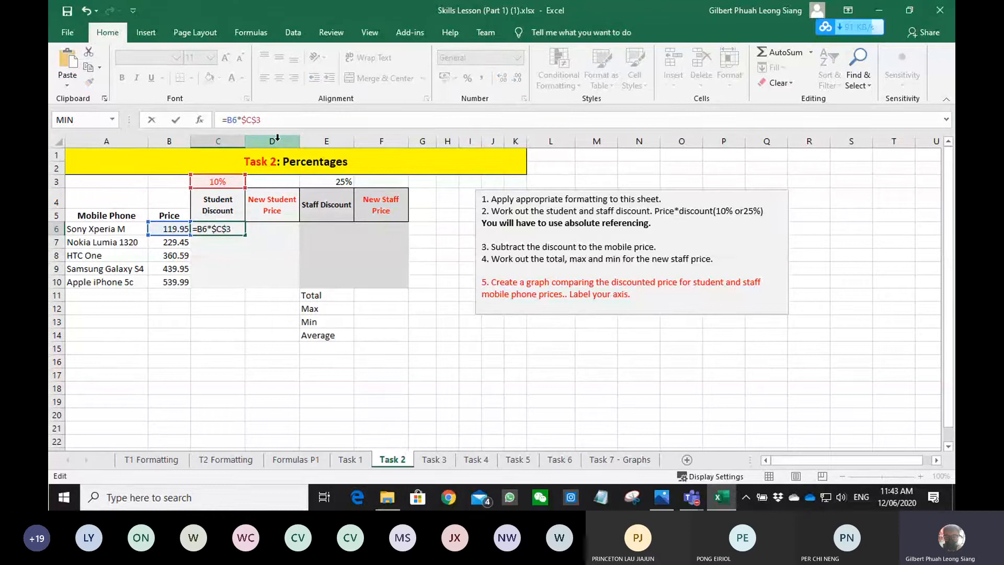
key(Return)
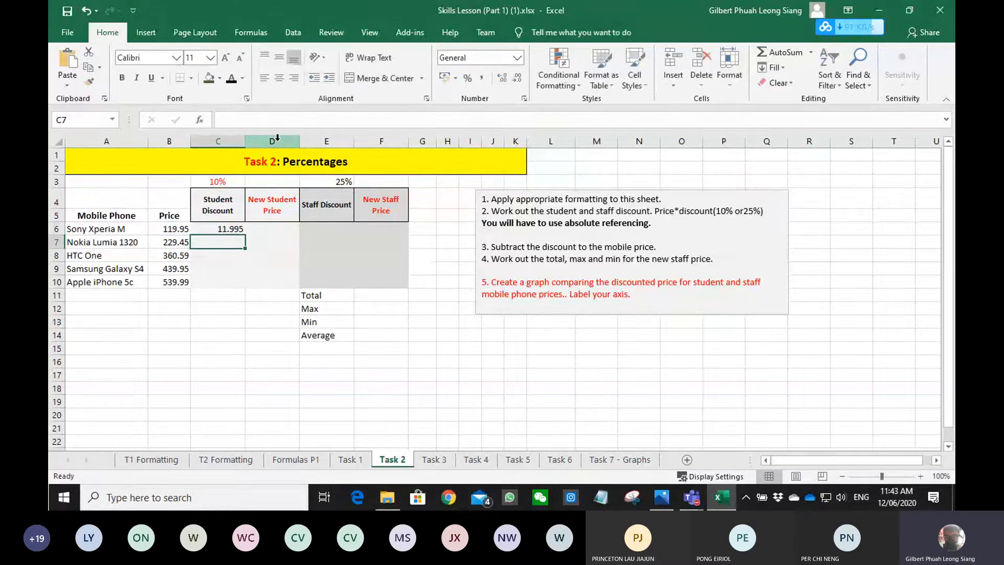
click(229, 226)
drag(245, 235, 235, 282)
click(283, 322)
- Enter =B6-C6 in D6 as the new student price of the Sony Xperia M
click(274, 226)
text(=B6-C6)
key(Return)
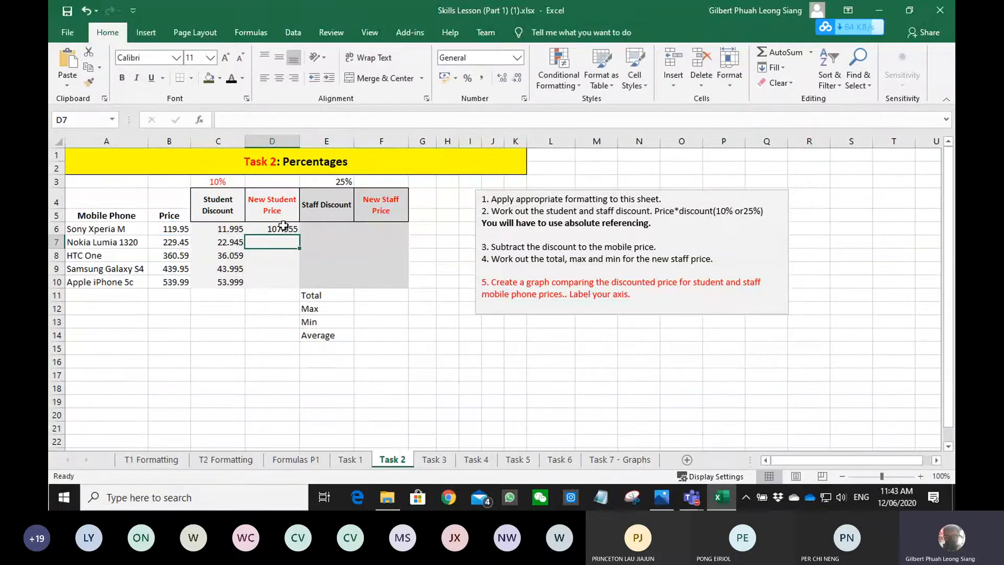
- Fill the D6 new student price formula down to D10
click(283, 225)
drag(298, 235, 297, 285)
click(272, 321)
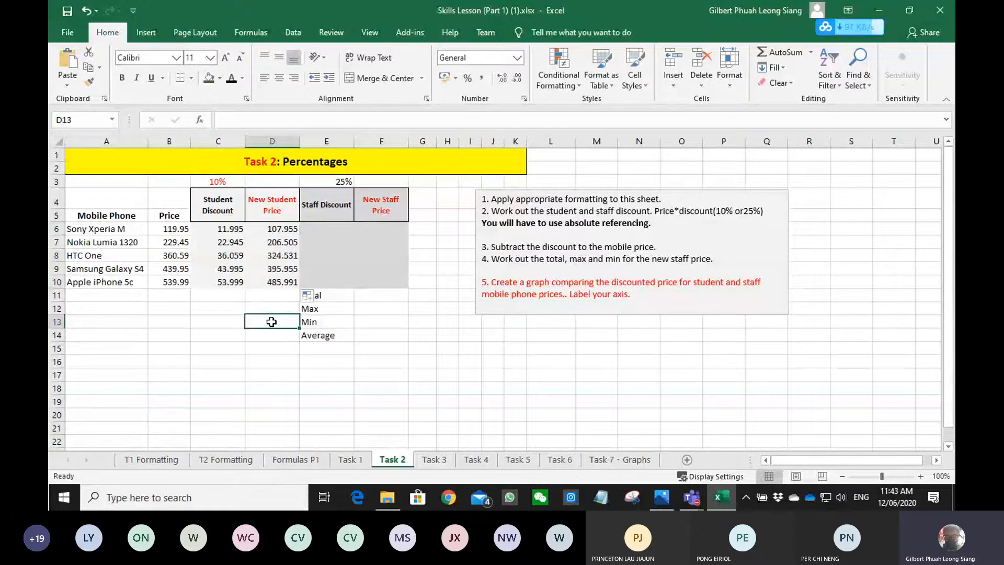
- Enter the staff discount formula =B6*E3 in E6 for the Sony Xperia M
click(325, 235)
click(326, 231)
text(=)
key(Left)
key(Left)
key(Left)
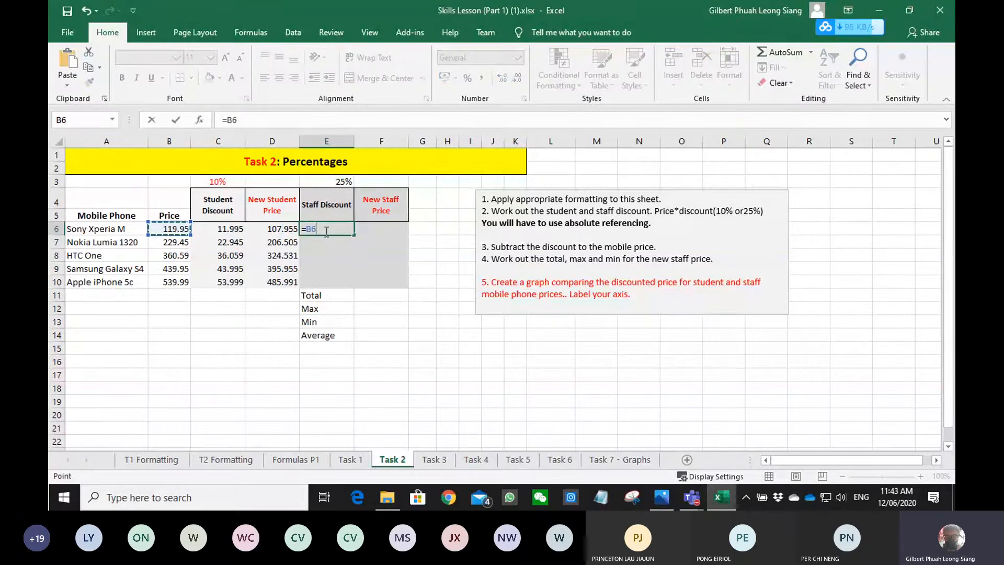
text(*)
key(Up)
key(Up)
key(ctrl+Return)
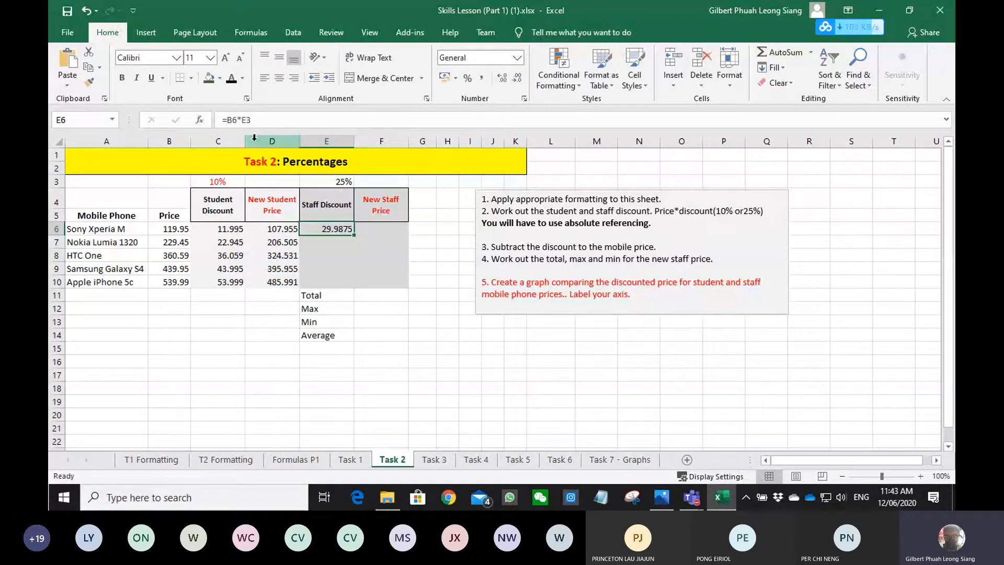
- Change the E6 formula to the absolute reference =B6*$E$3 and fill it down to E10
click(241, 120)
text($)
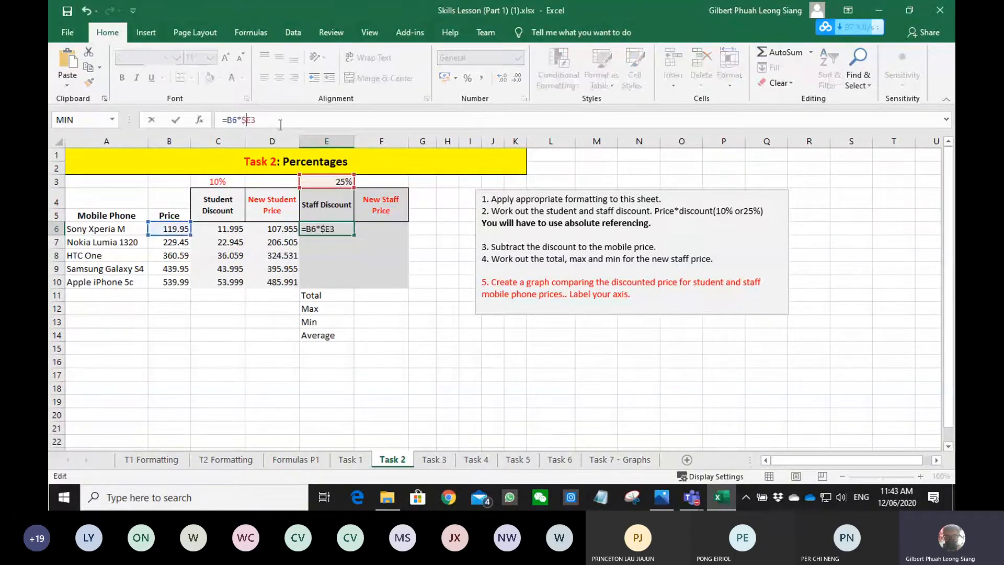
key(Return)
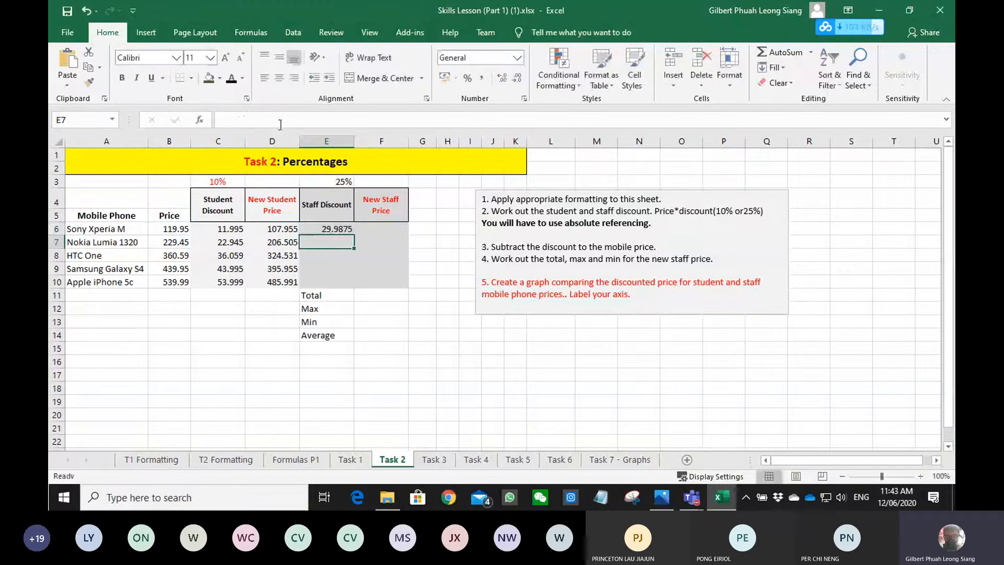
click(339, 227)
drag(354, 235, 351, 287)
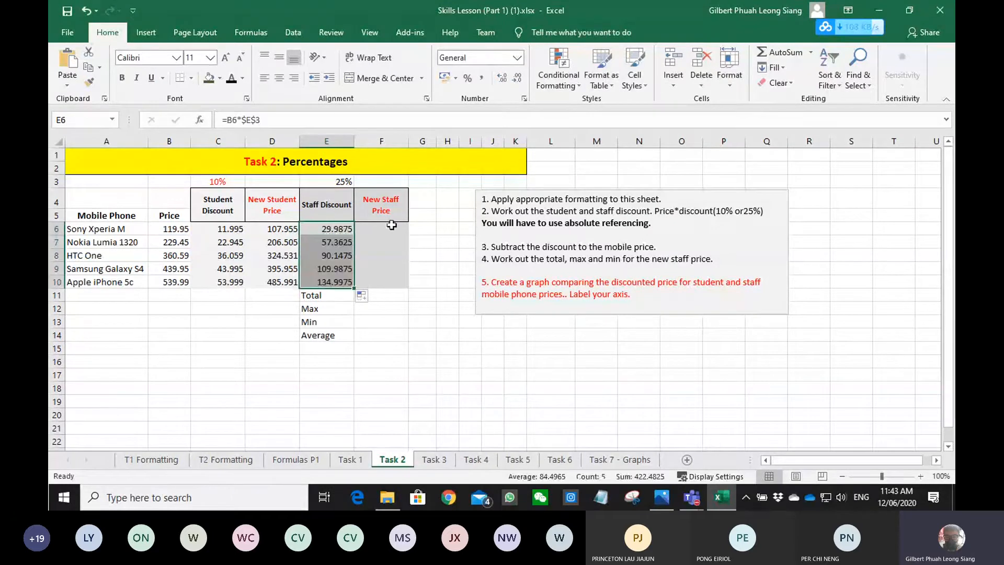
- Work out the new staff prices and their total in F6:F11, and enter the MAX of the staff prices in F12
click(392, 226)
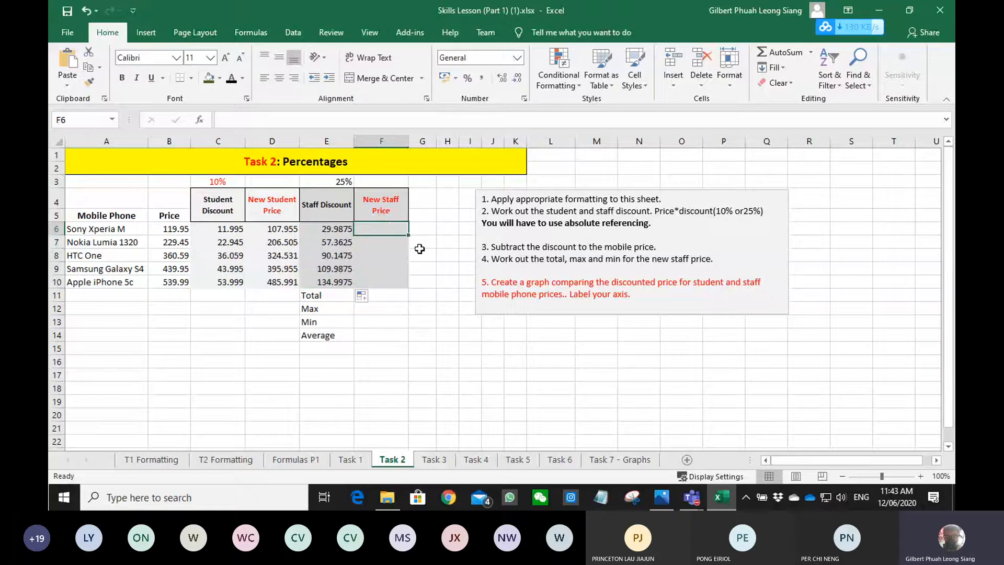
click(375, 309)
text(=)
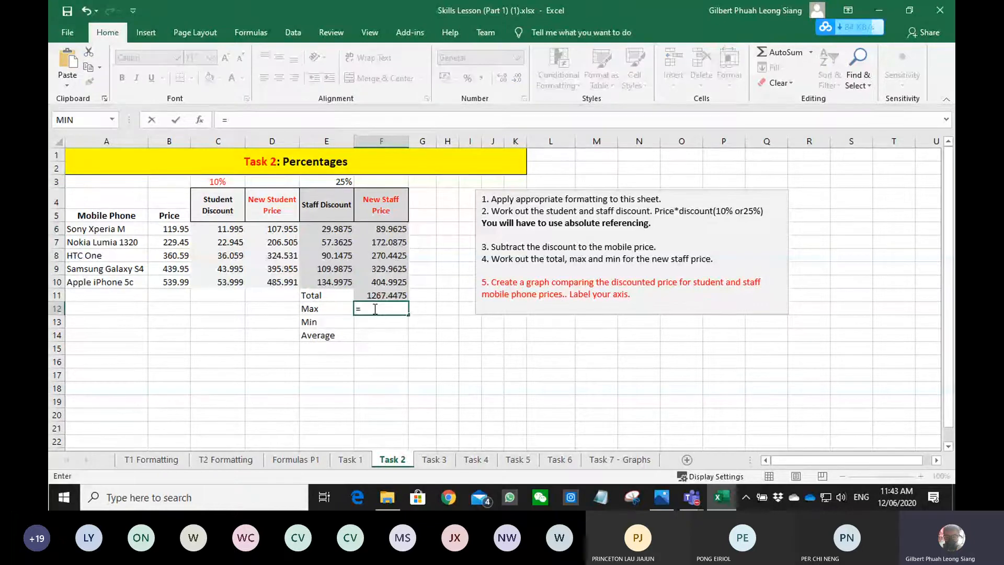
text(max)
key(Tab)
key(Up)
key(Up)
key(shift+Up)
key(shift+Up)
key(shift+Up)
key(shift+Up)
key(Return)
- Enter =MIN(F6:F10) in F13 for the lowest new staff price
text(=min)
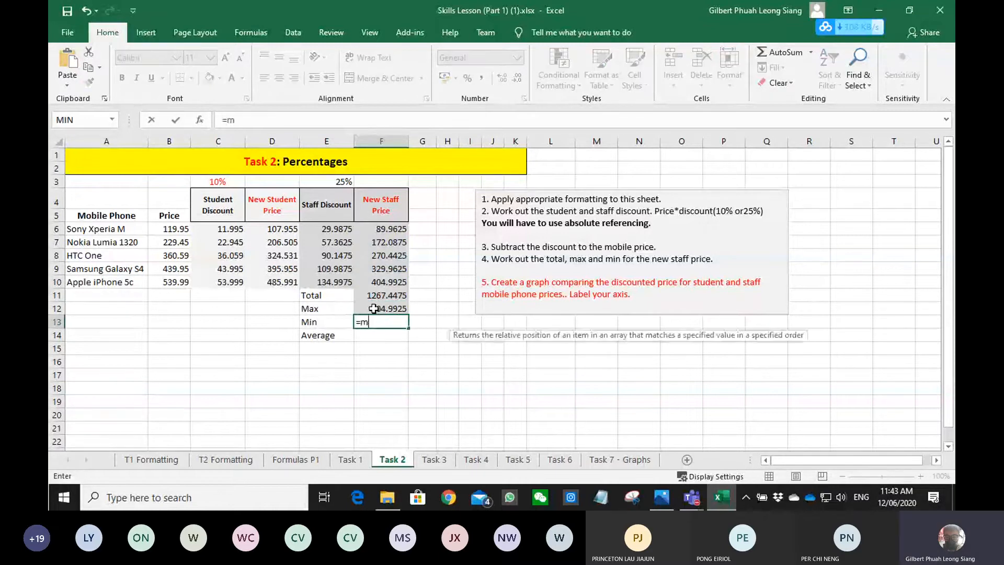
key(Tab)
key(Up)
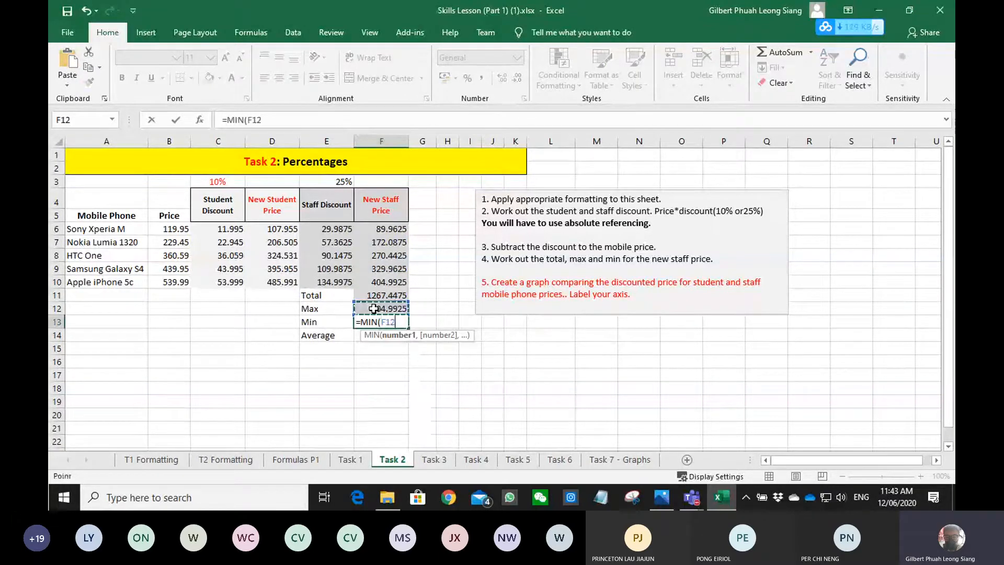
key(Up)
key(Up)
key(shift+Up)
key(shift+Up)
key(shift+Up)
key(shift+Up)
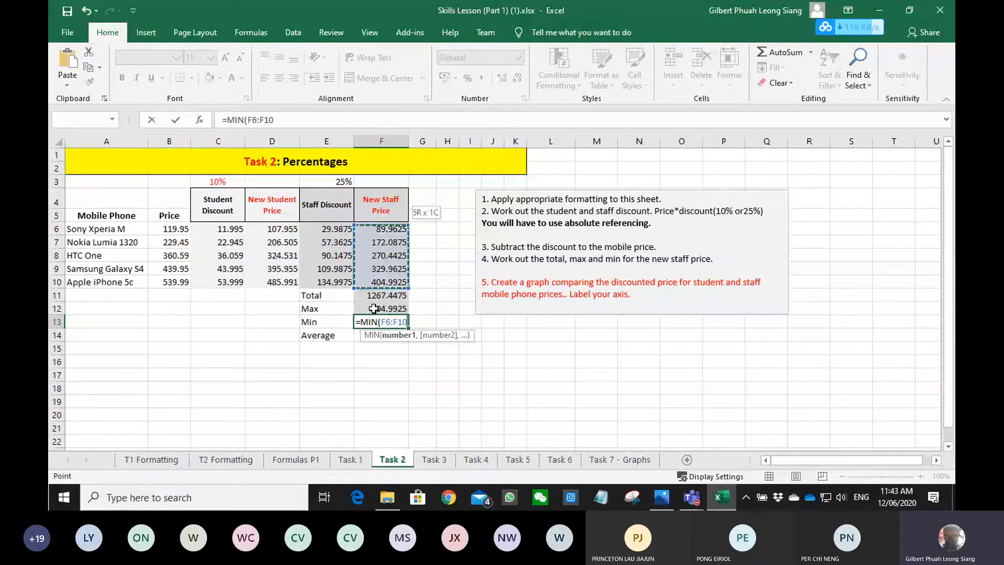
key(Return)
- Enter =AVERAGE(F6:F10) in F14 for the average new staff price
text(=av)
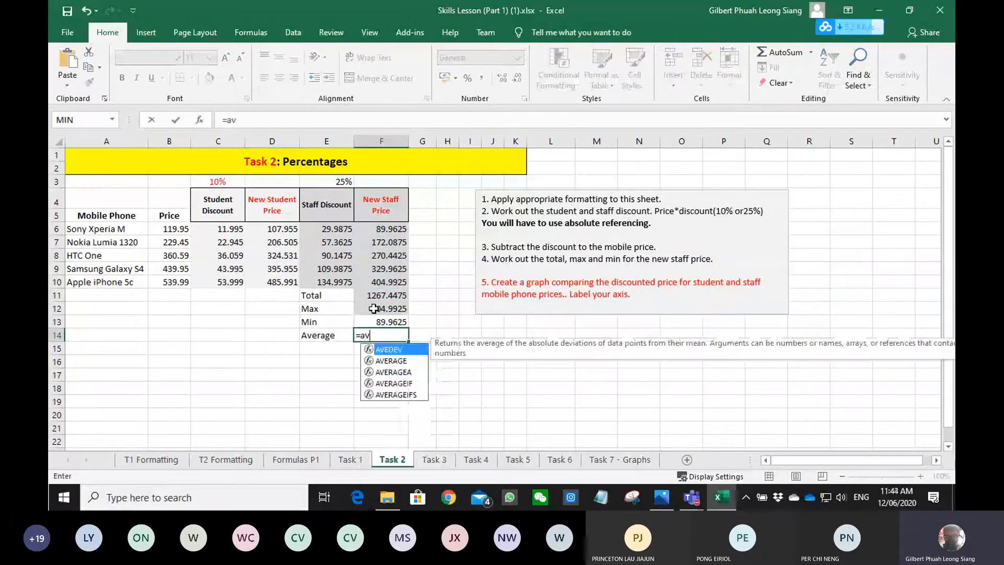
key(Down)
key(Tab)
key(Up)
key(Up)
key(Up)
key(Up)
key(shift+Up)
key(shift+Up)
key(shift+Up)
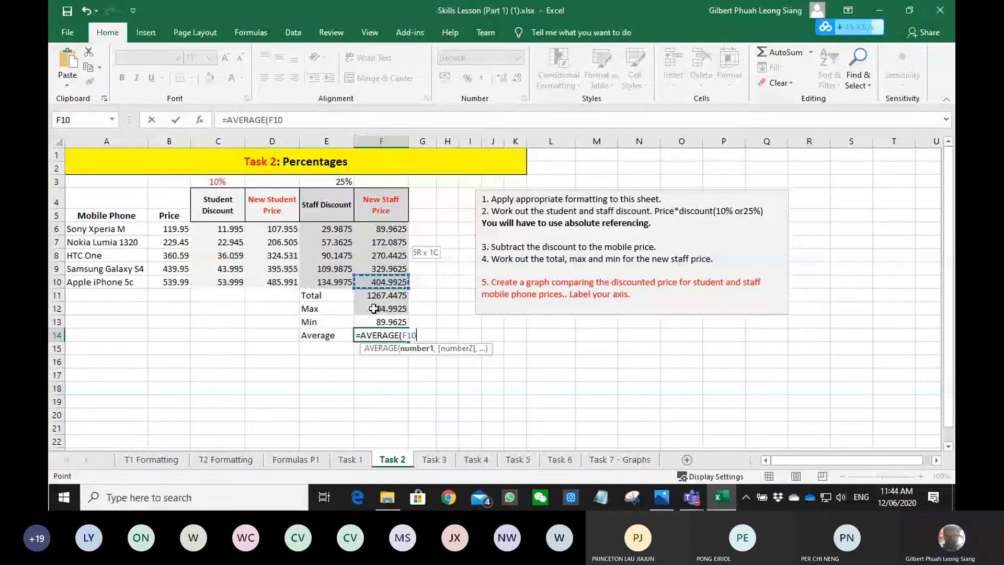
key(shift+Up)
key(Return)
click(469, 336)
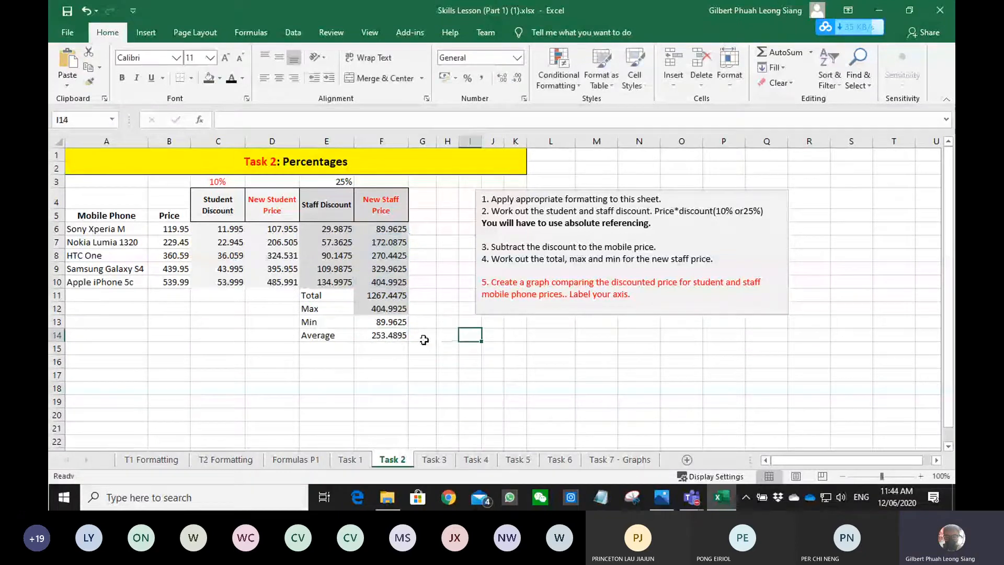
- Merge and center the Mobile Phone header across A4:A5 and the Price header across B4:B5
drag(493, 287, 644, 288)
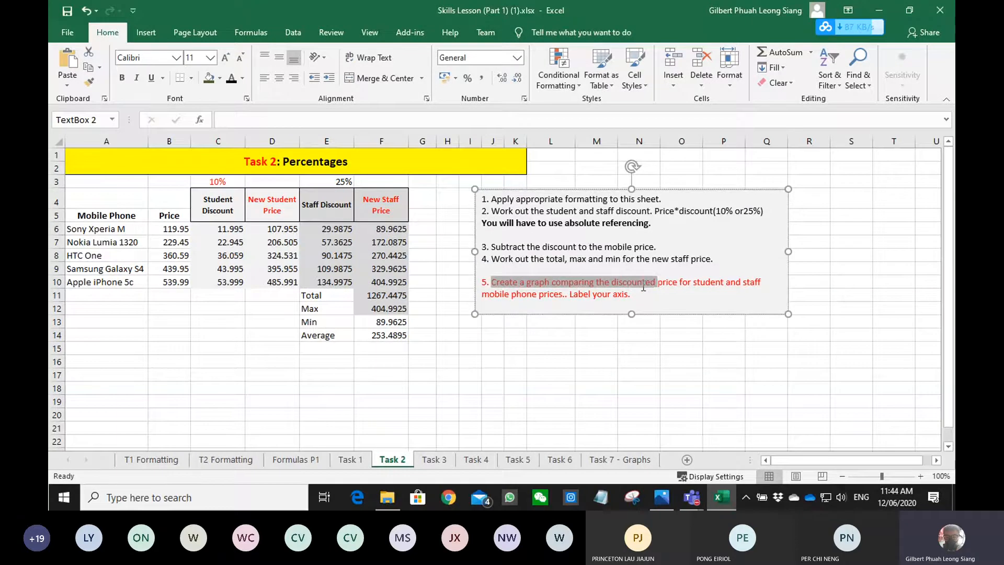
drag(644, 287, 722, 287)
click(385, 322)
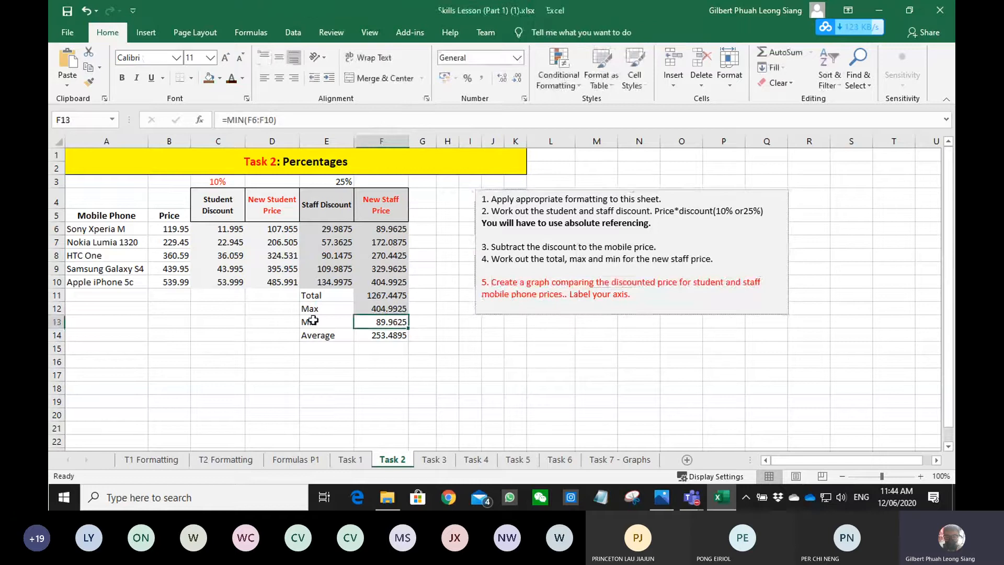
drag(121, 202, 117, 215)
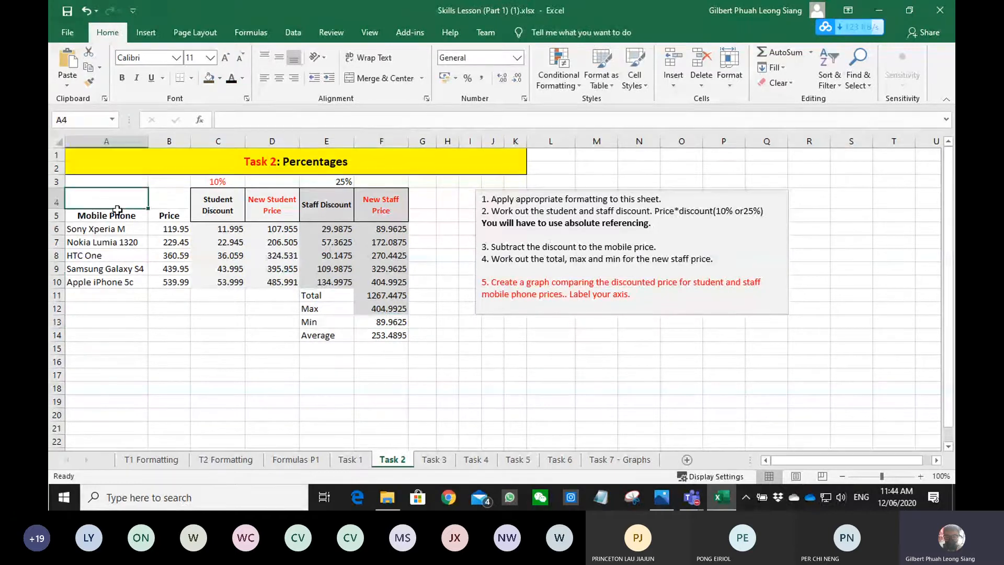
click(389, 78)
drag(169, 201, 170, 218)
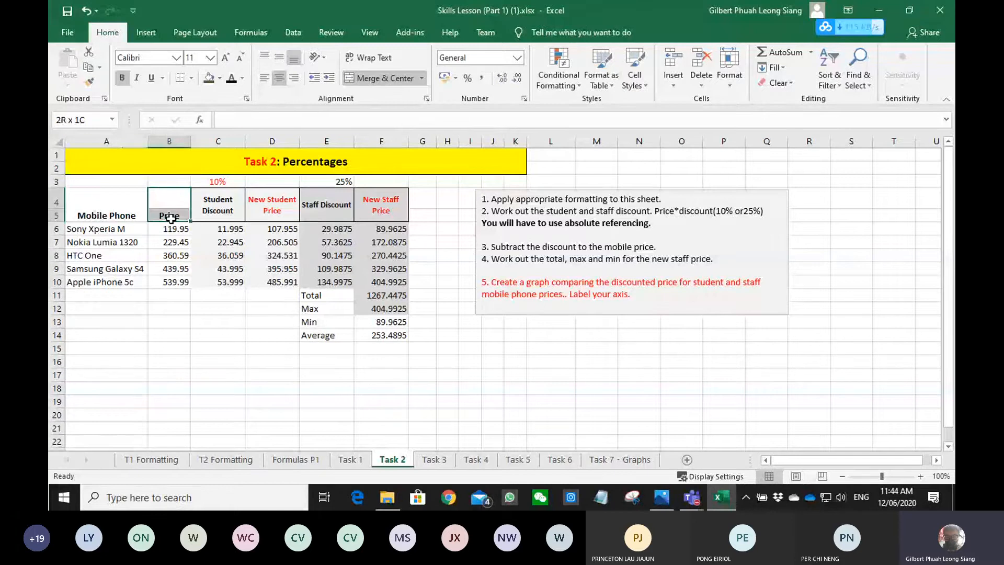
- Insert a clustered column chart from A4:A10, D4:D10 and F4:F10 and place it over the lower part of the price table
drag(107, 205, 107, 283)
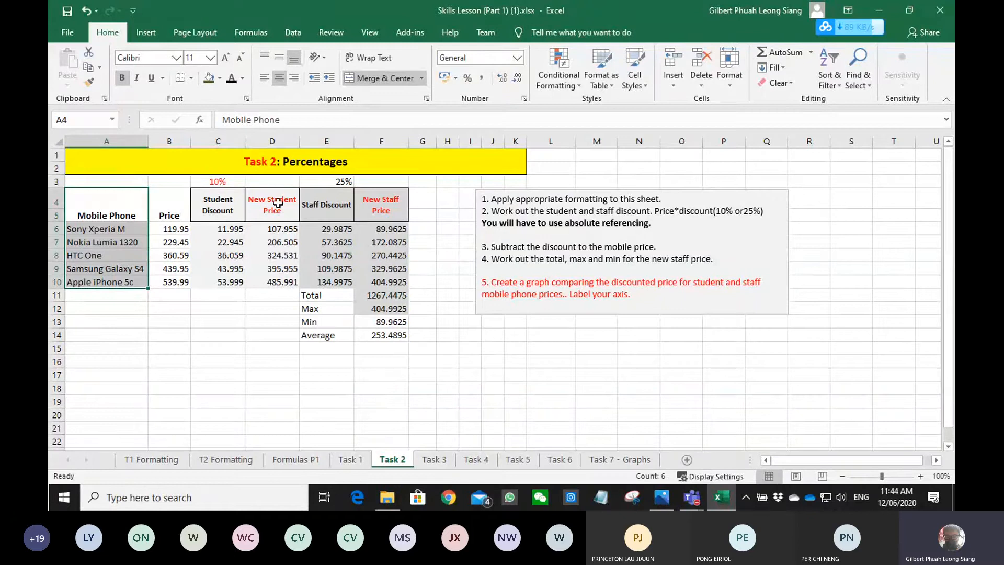
ctrl+drag(278, 203, 283, 282)
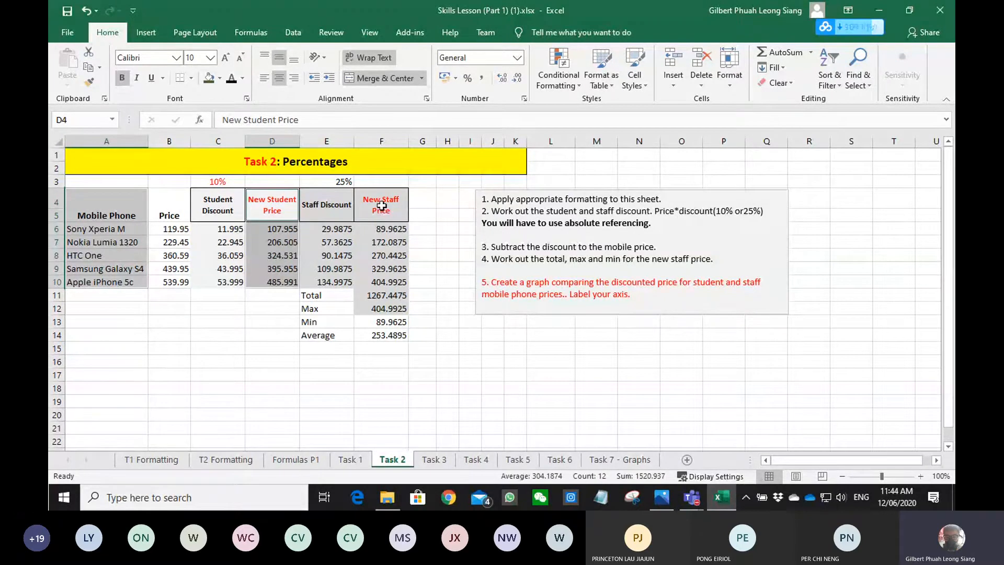
ctrl+drag(381, 206, 382, 281)
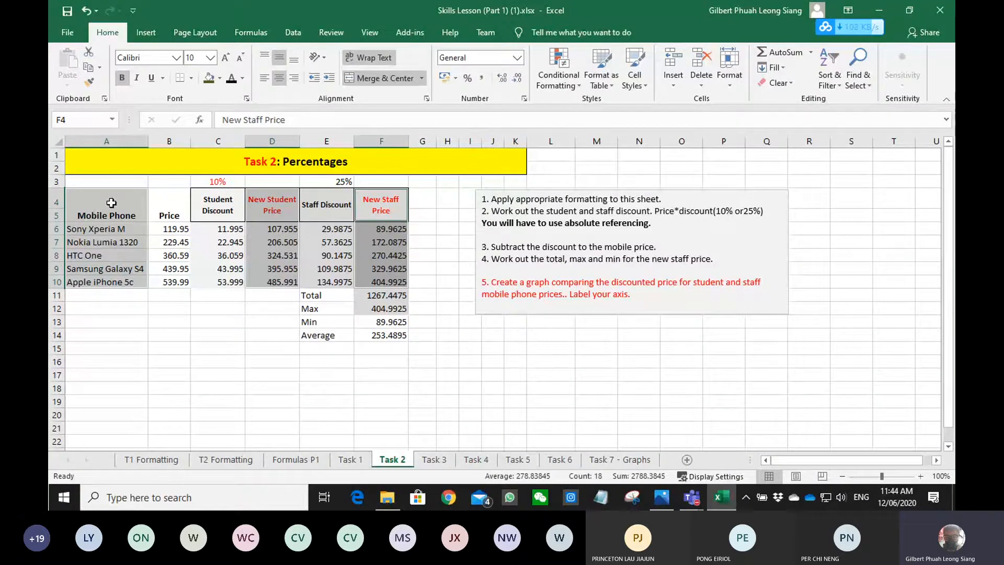
click(146, 32)
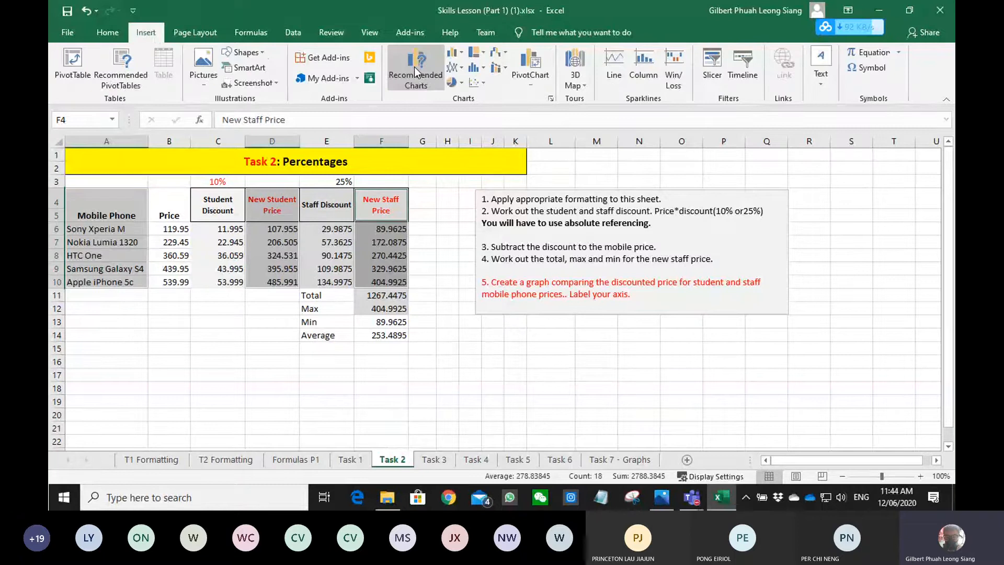
click(414, 67)
click(361, 332)
click(624, 423)
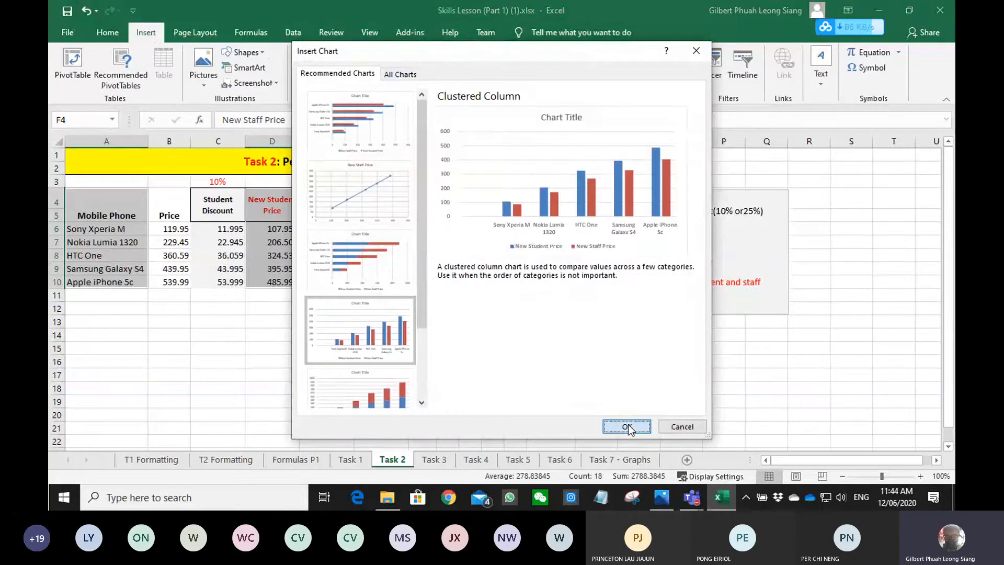
mouse_move(458, 208)
mouse_down()
mouse_move(243, 234)
mouse_move(217, 246)
mouse_up()
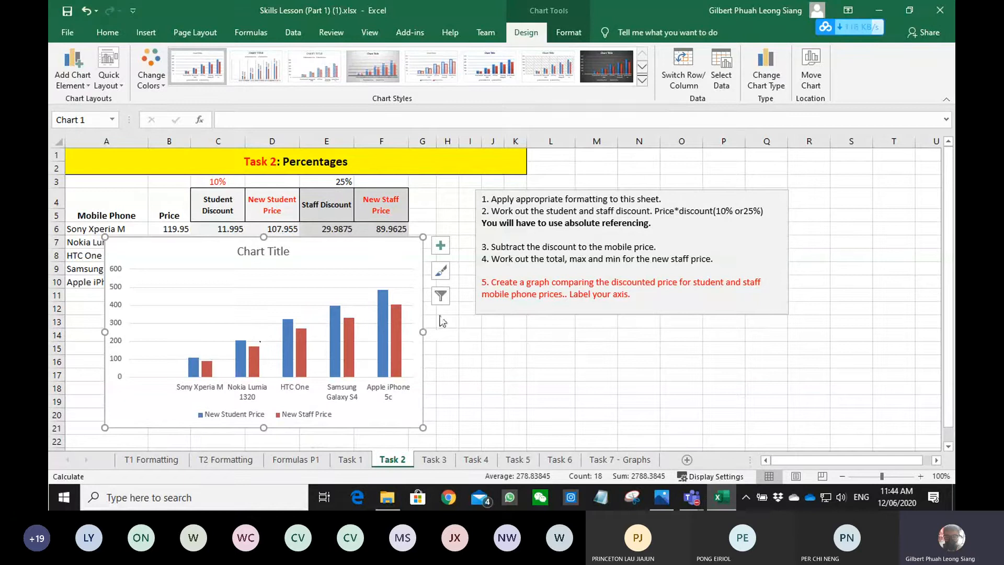
click(599, 351)
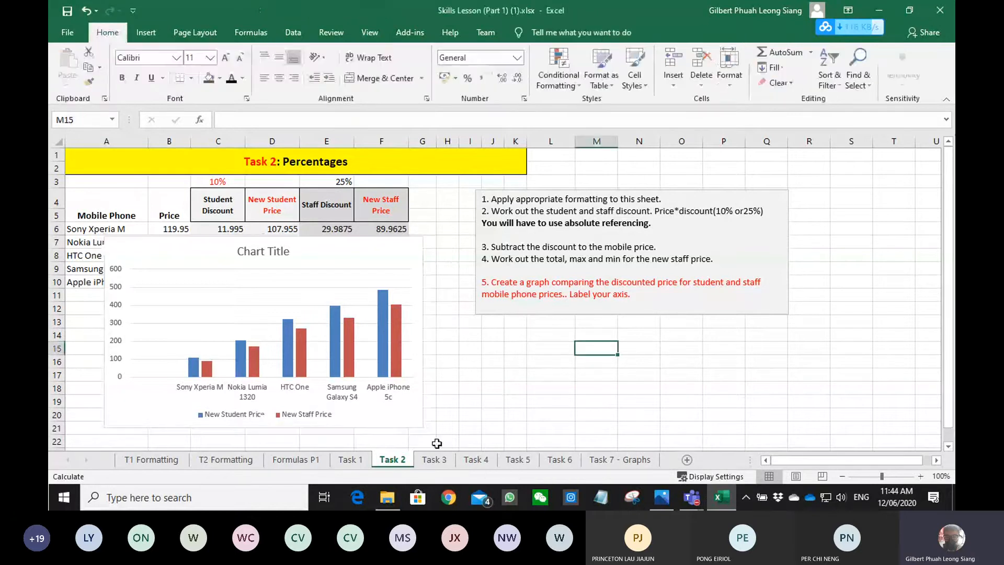
- Open the Task 3 sheet and enter the percentage score formula =C6/D6 in E6
click(435, 460)
scroll(318, 327, down, 1)
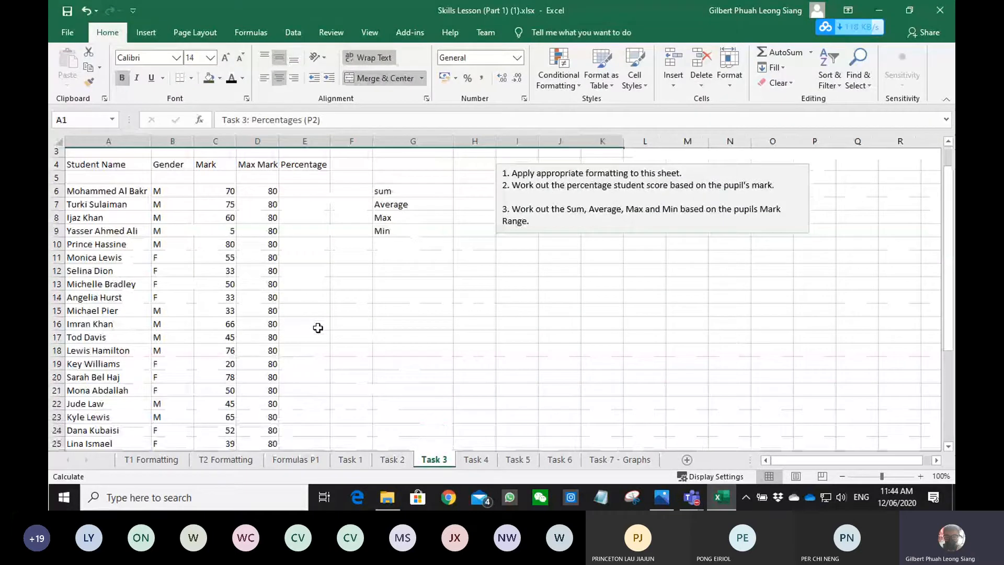
scroll(318, 328, down, 6)
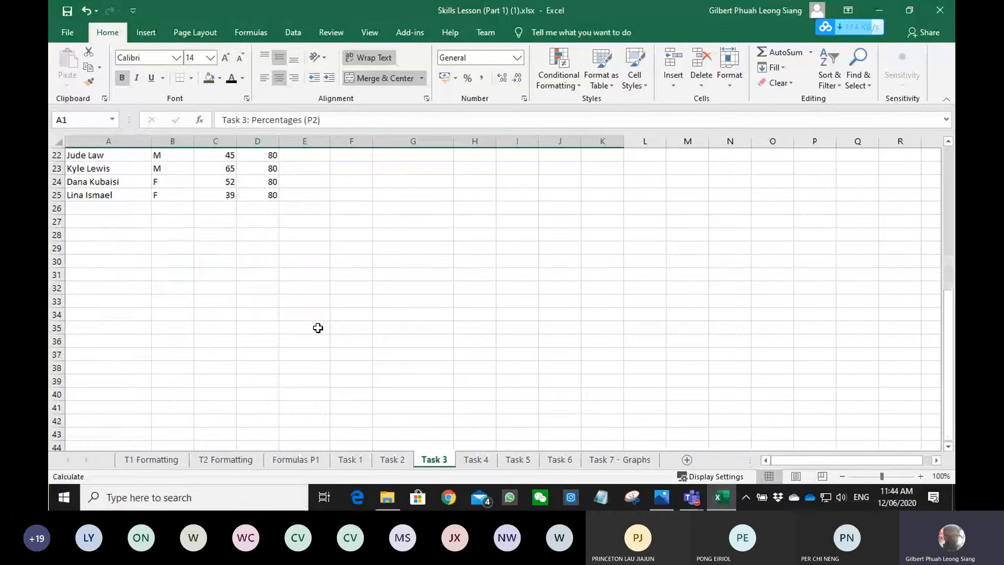
scroll(317, 328, up, 7)
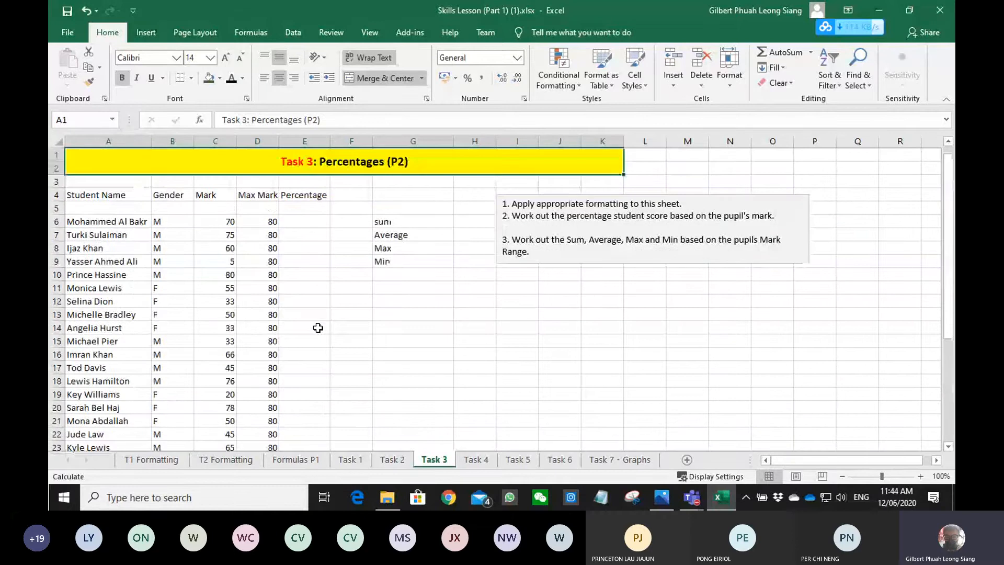
click(305, 222)
text(=C6/D6)
key(Return)
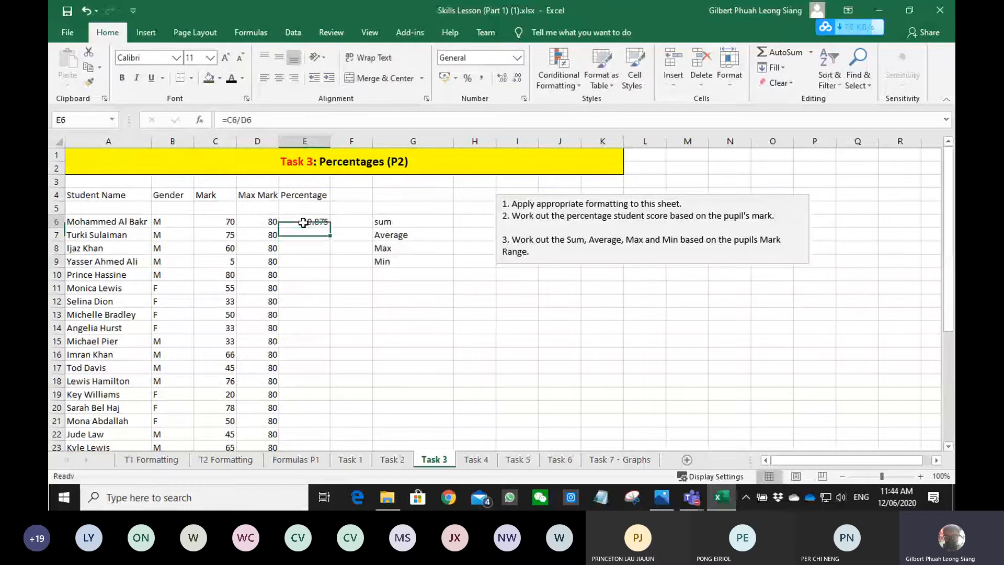
- Format E6 as Percentage and fill its formula down to E25
click(303, 222)
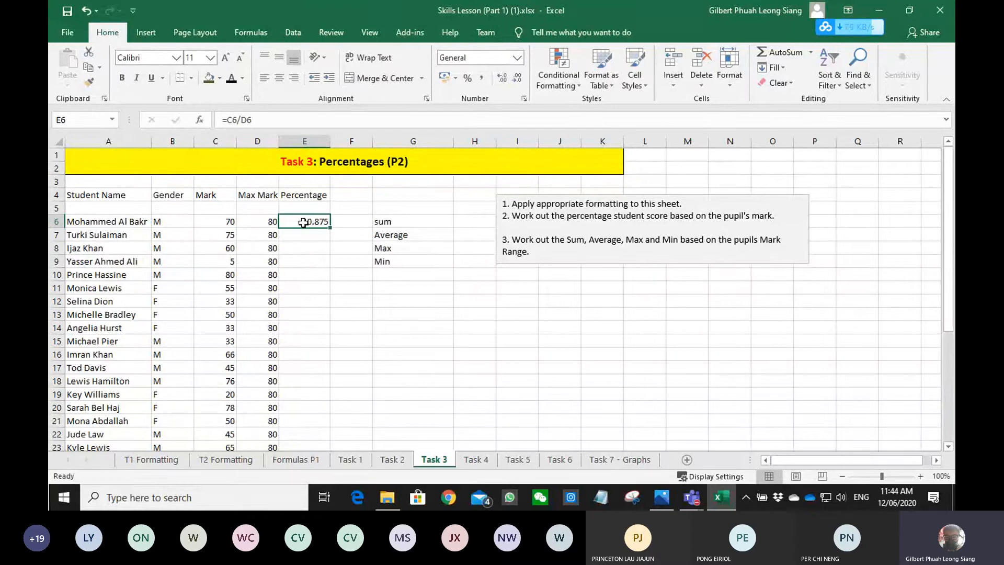
click(516, 58)
click(471, 286)
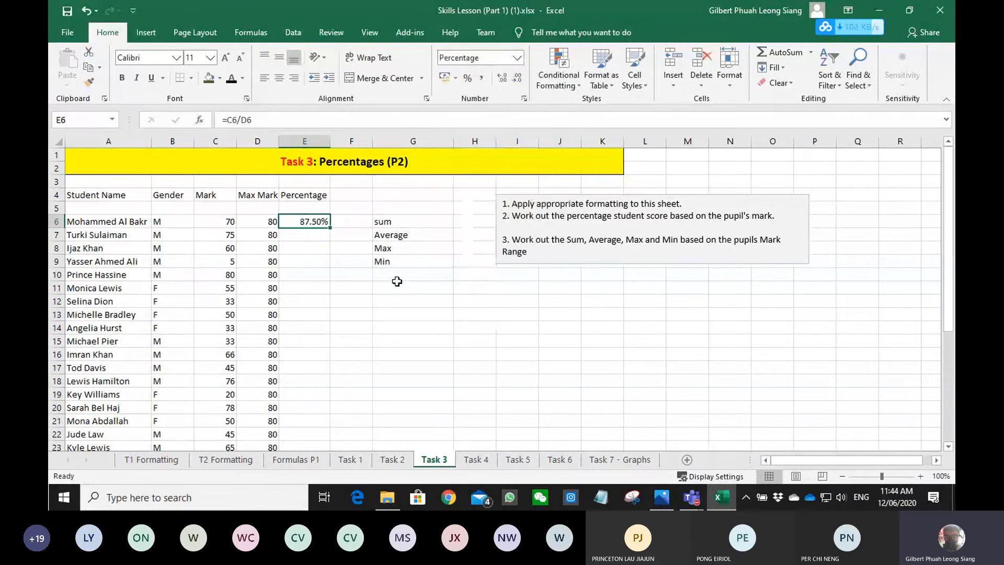
drag(331, 228, 316, 426)
scroll(410, 314, up, 2)
- Enter the sum of the student marks C6:C25 in H6
click(476, 216)
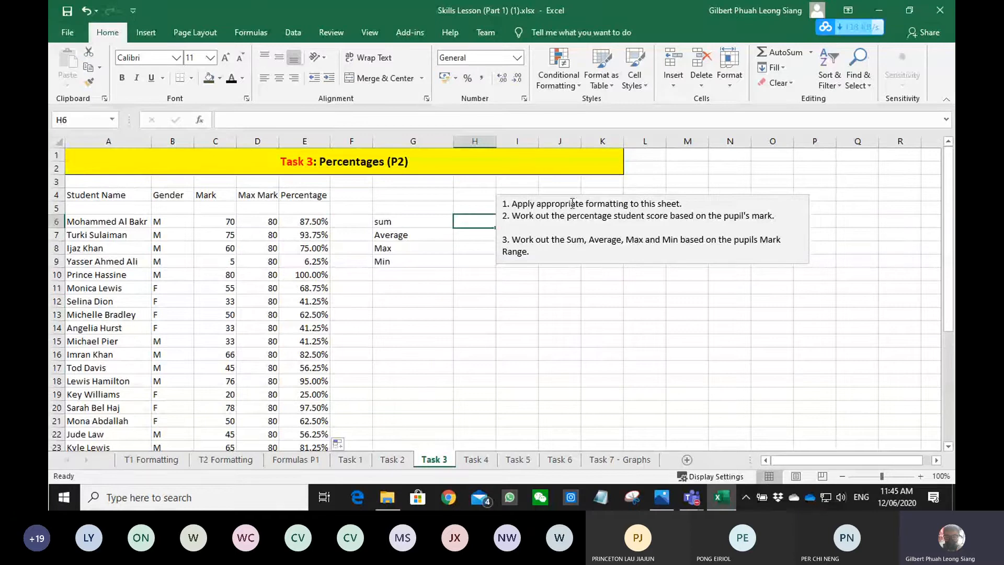
key(alt+equal)
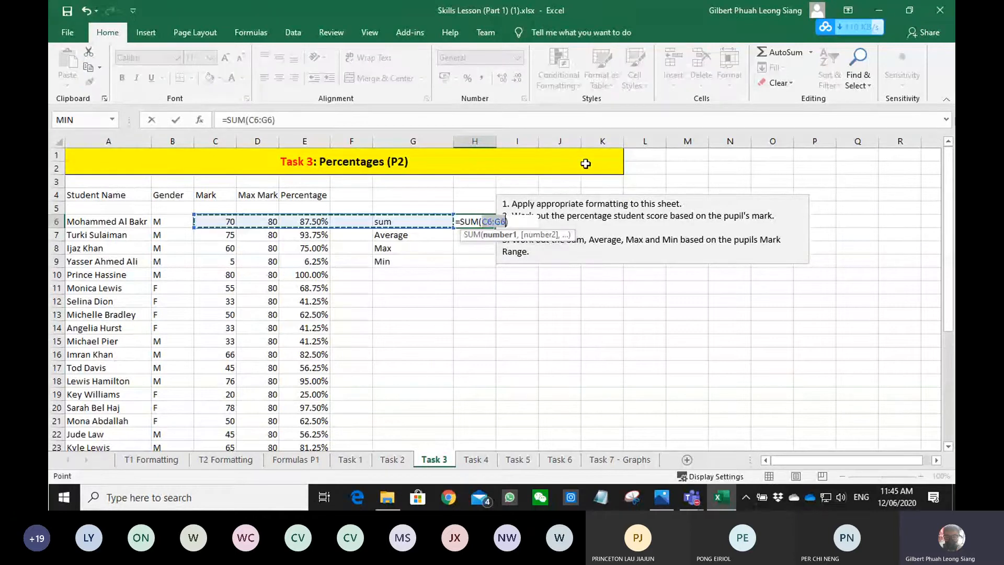
click(226, 223)
drag(226, 224, 218, 424)
key(Return)
- Enter the average of the student marks C6:C25 in H7 with the AVERAGE function
text(=)
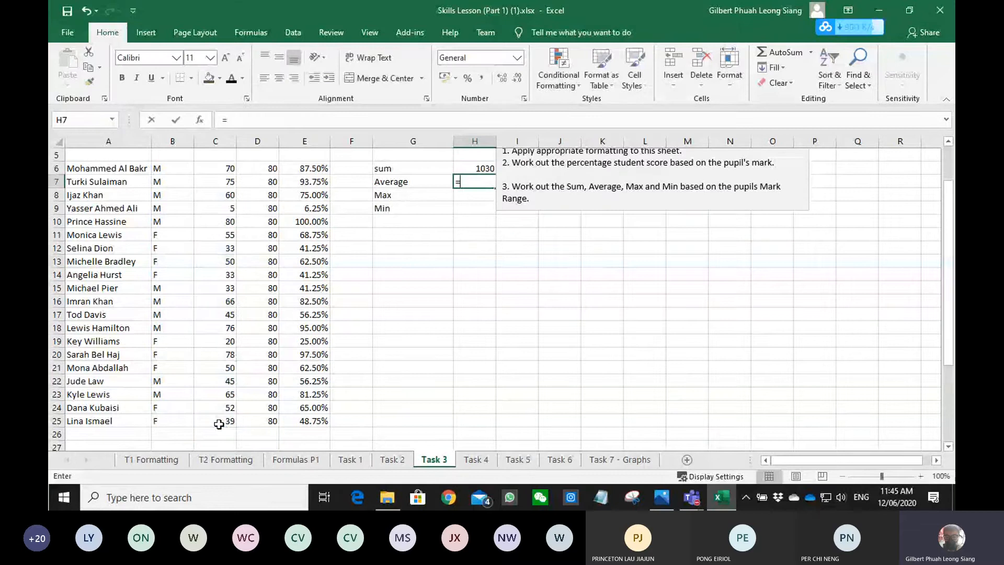
text(ave)
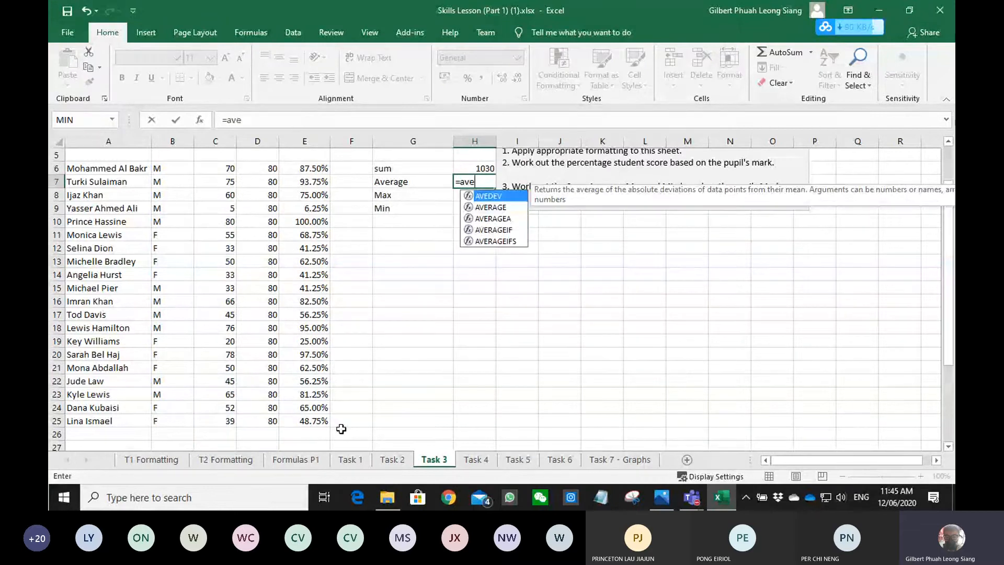
key(Down)
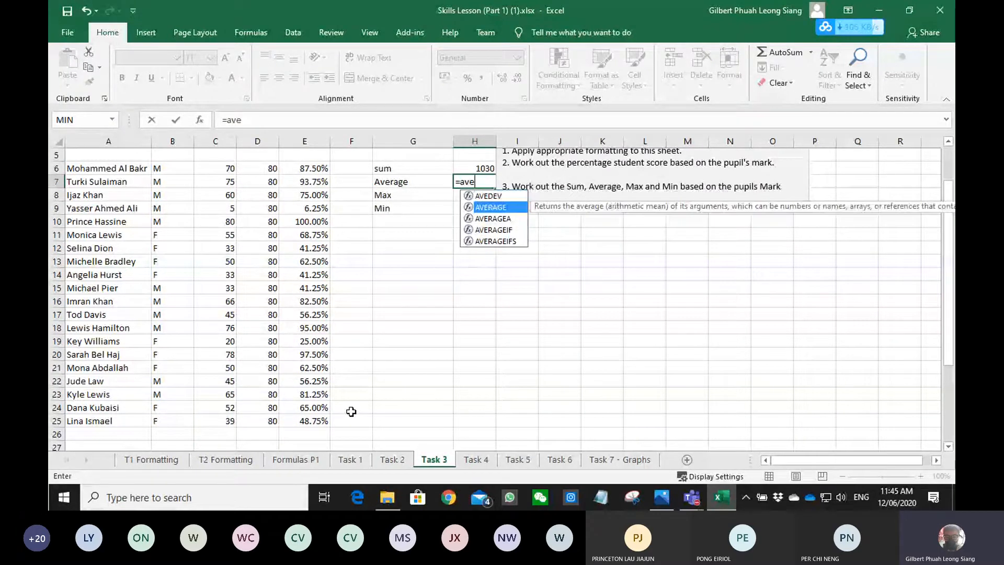
key(Tab)
drag(215, 420, 213, 168)
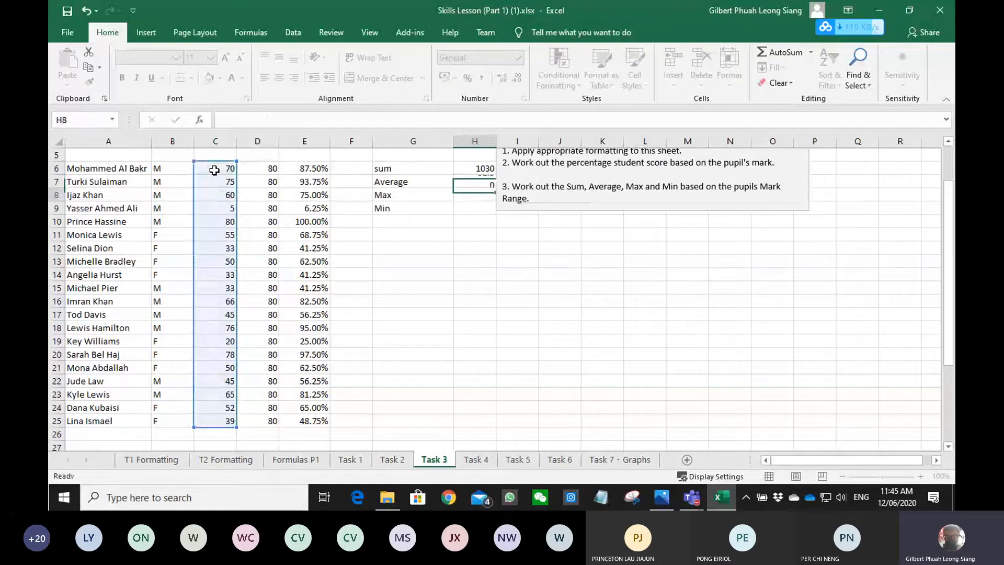
key(Return)
- Enter the maximum of the student marks C6:C25 in H8 with the MAX function
text(=ma)
key(Down)
key(Tab)
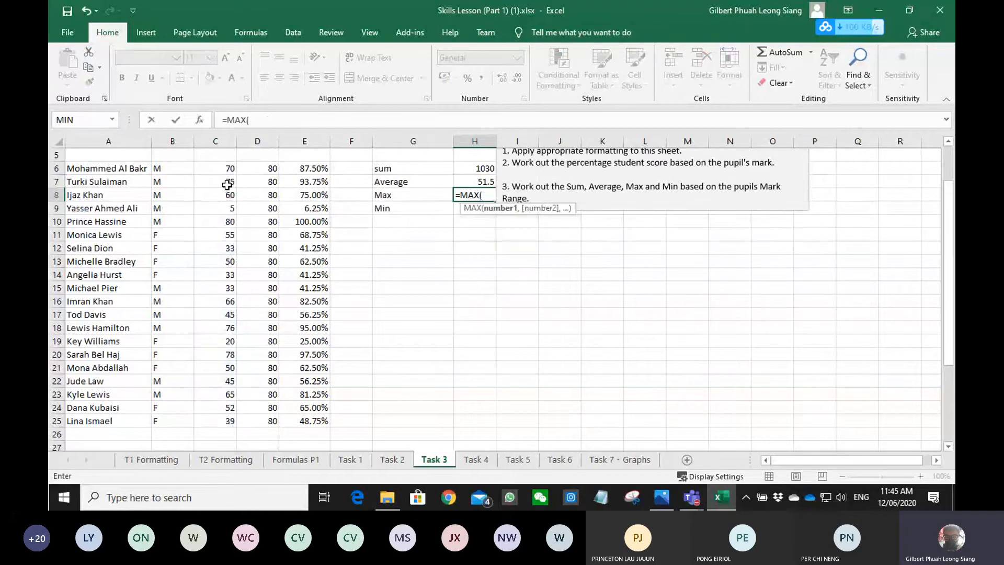
drag(227, 170, 217, 414)
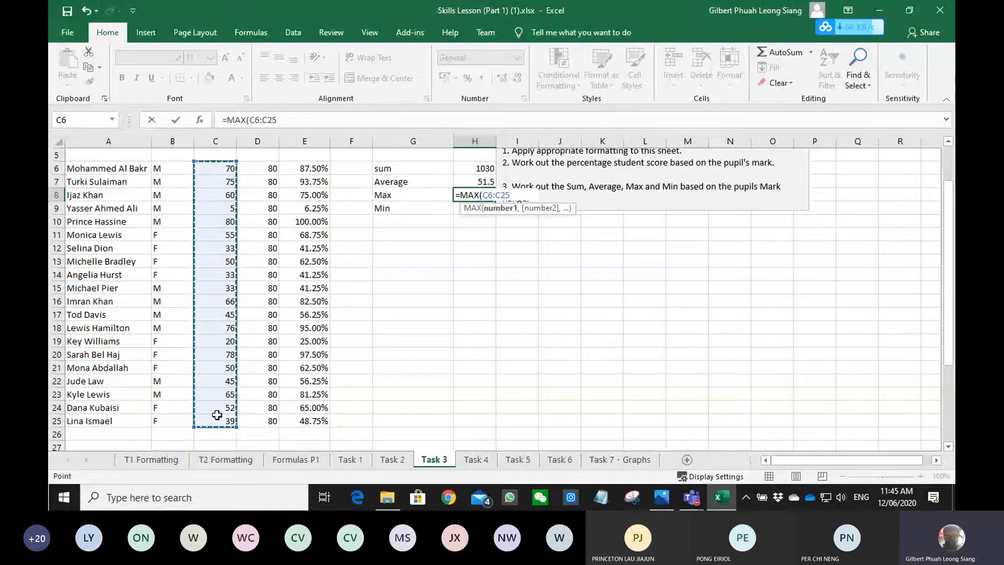
key(Return)
- Enter the minimum of the student marks C6:C25 in H9 with the MIN function
text(=min)
key(Tab)
drag(220, 168, 226, 419)
key(Return)
scroll(498, 374, up, 2)
click(444, 368)
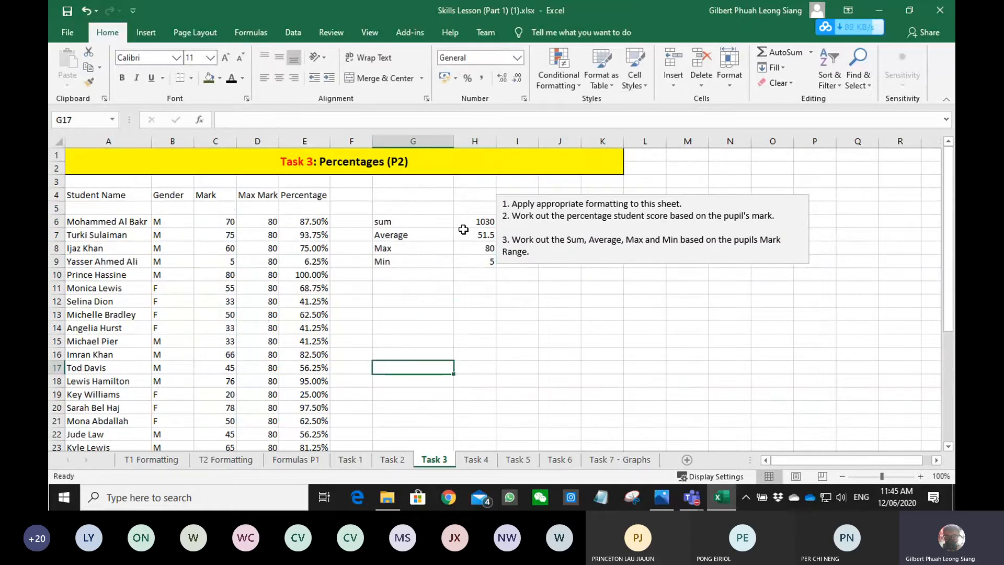
- Open the Task 4 sheet, enter the points formula =B5*C5 in D5 and fill it down to D11
click(477, 460)
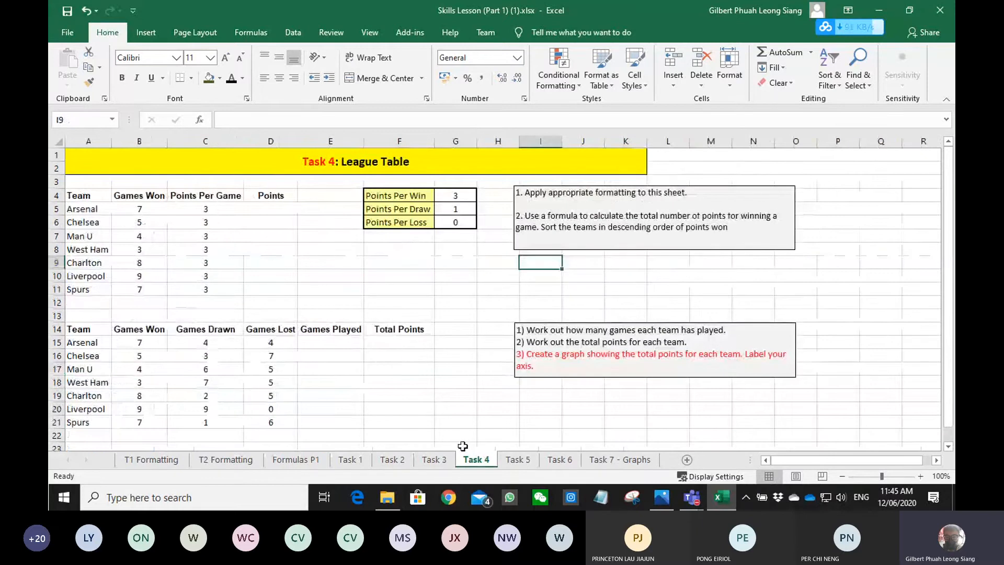
click(390, 374)
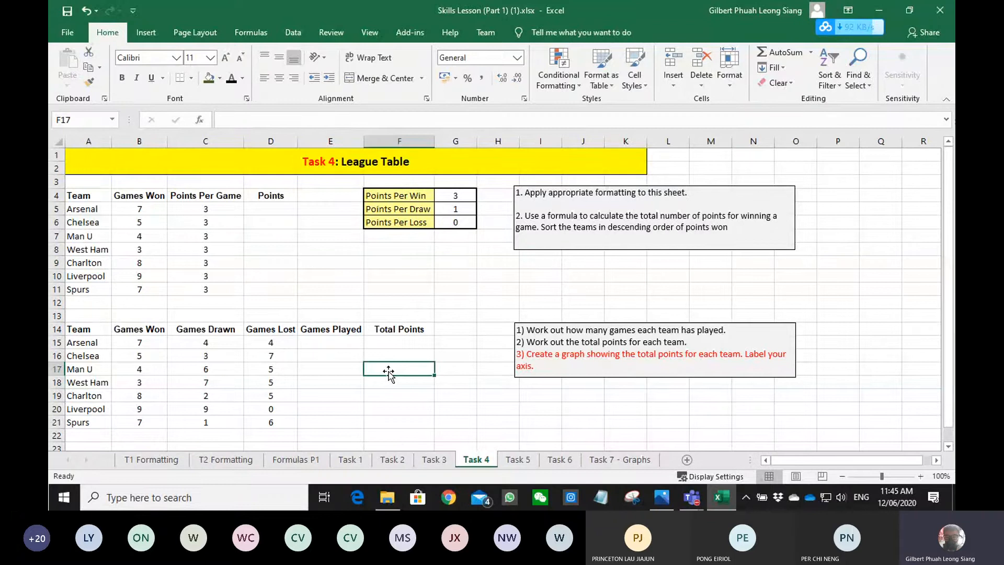
click(276, 209)
text(=)
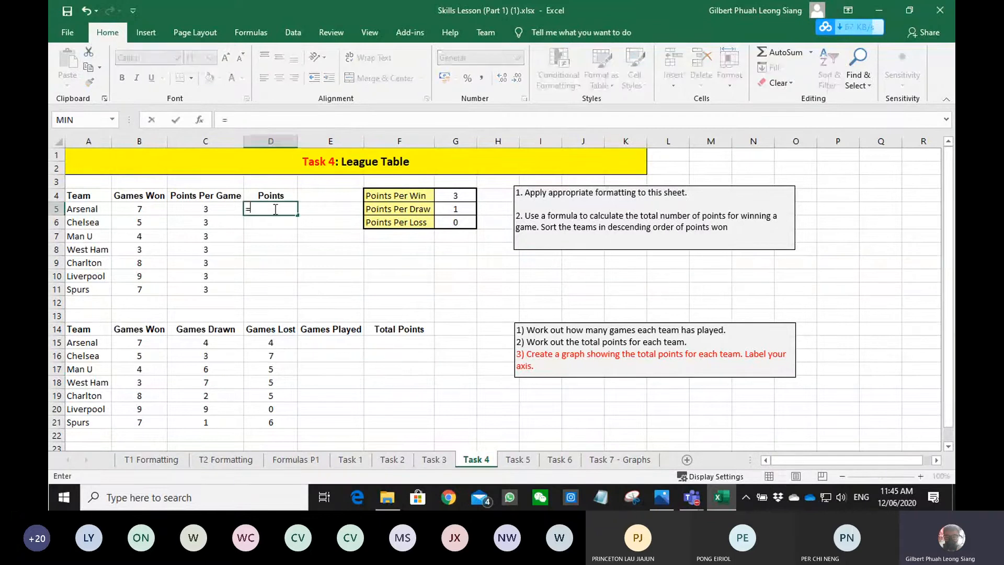
text(B5*C5)
key(ctrl+Return)
drag(297, 215, 297, 296)
click(320, 388)
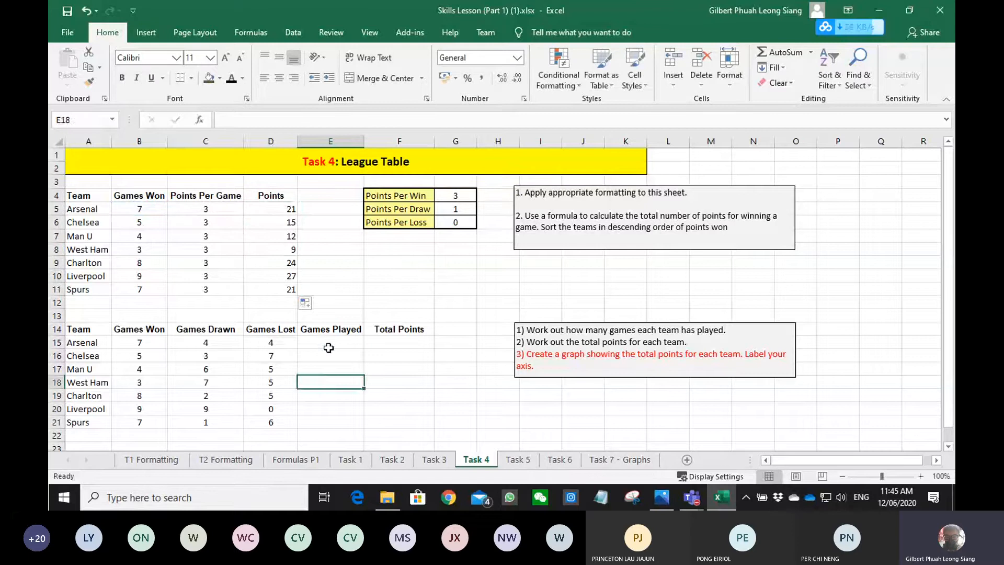
- Calculate the games played in E15:E21 by summing each team's won, drawn and lost games
drag(329, 343, 139, 422)
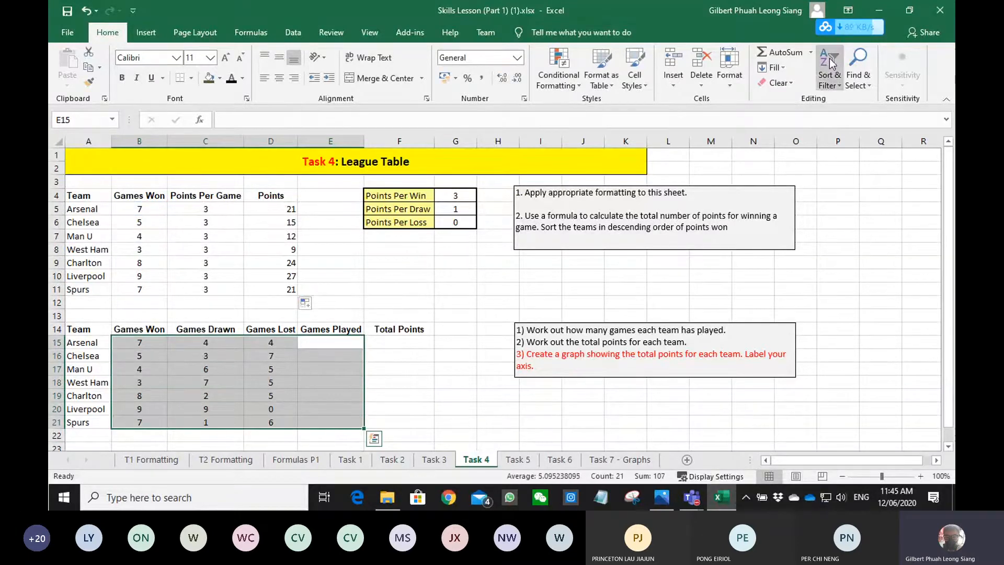
click(777, 52)
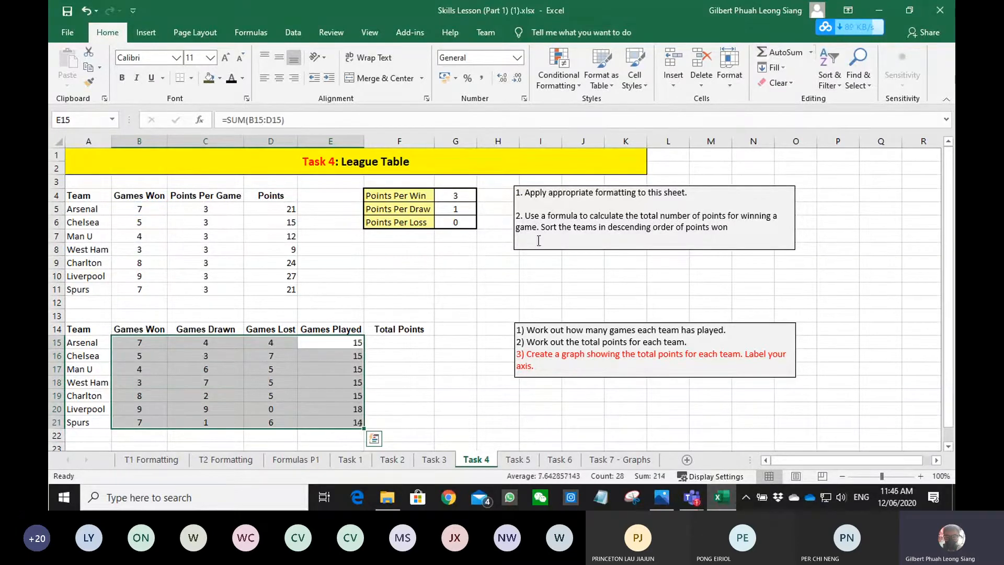
click(385, 380)
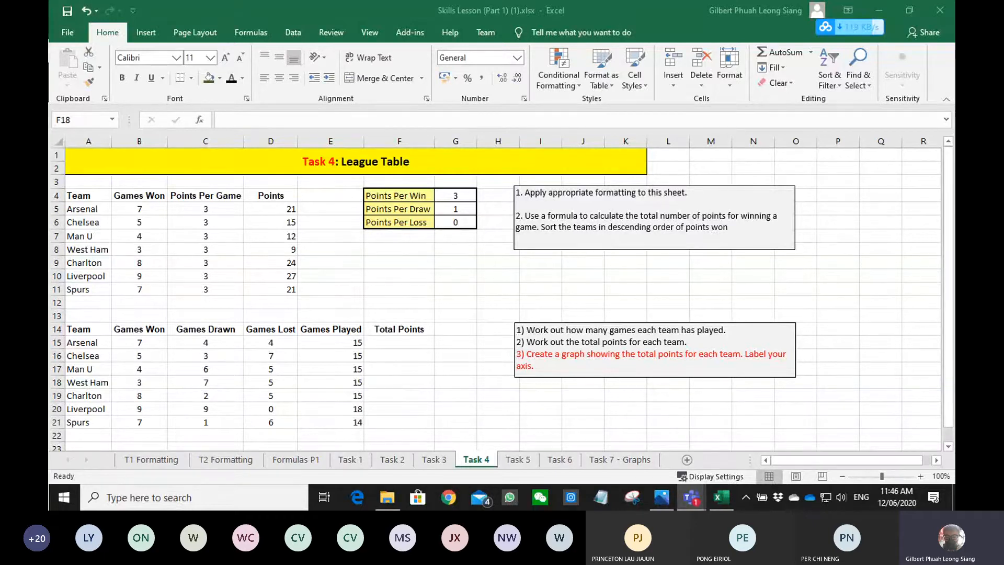
- Start the total points formula in F15 with games won times an absolute points-per-win reference, =B15*$G$4
click(403, 341)
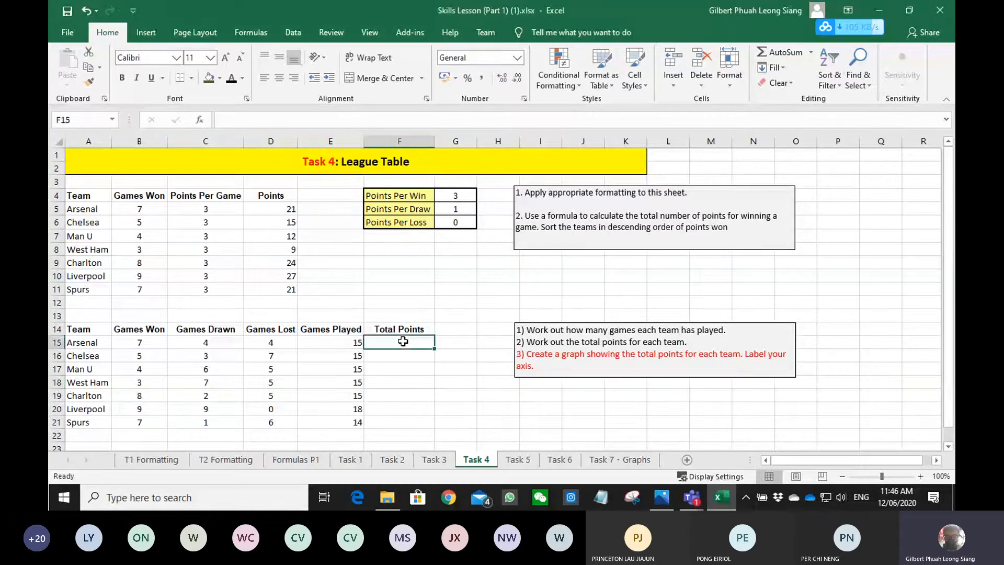
text(=)
key(Left)
key(Left)
key(Left)
key(Left)
text(*)
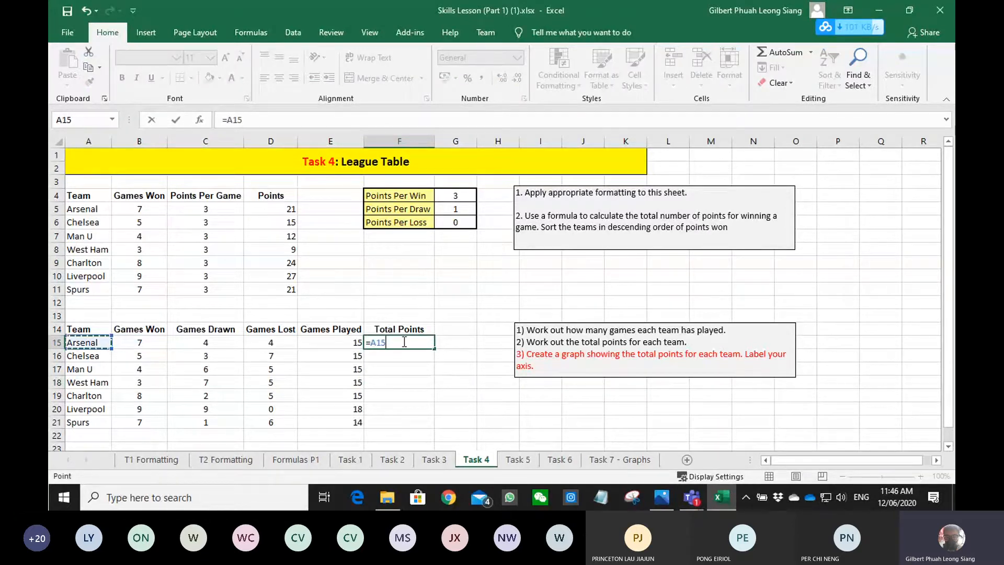
key(Up)
key(Up)
key(Up)
key(Up)
key(Up)
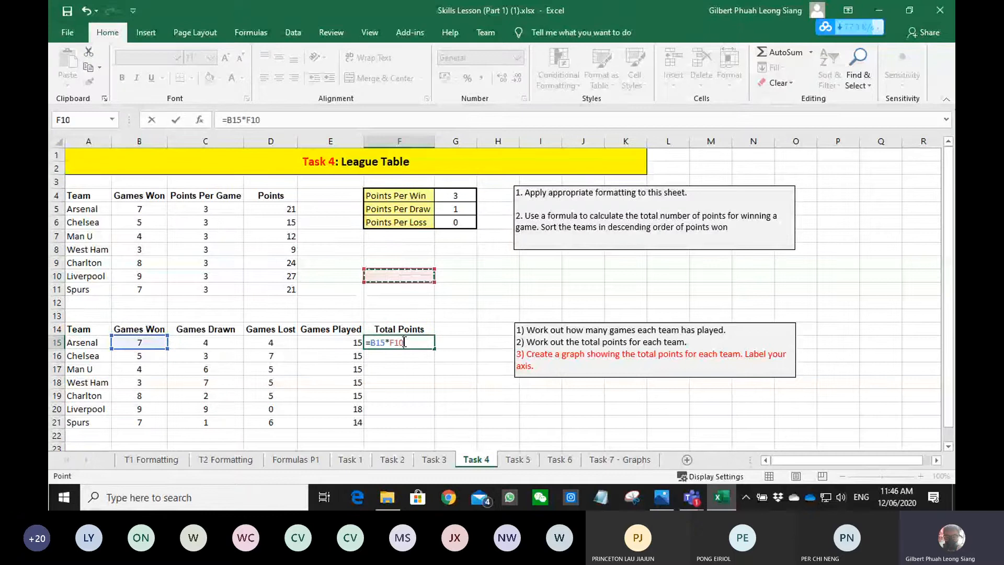
click(455, 195)
key(F4)
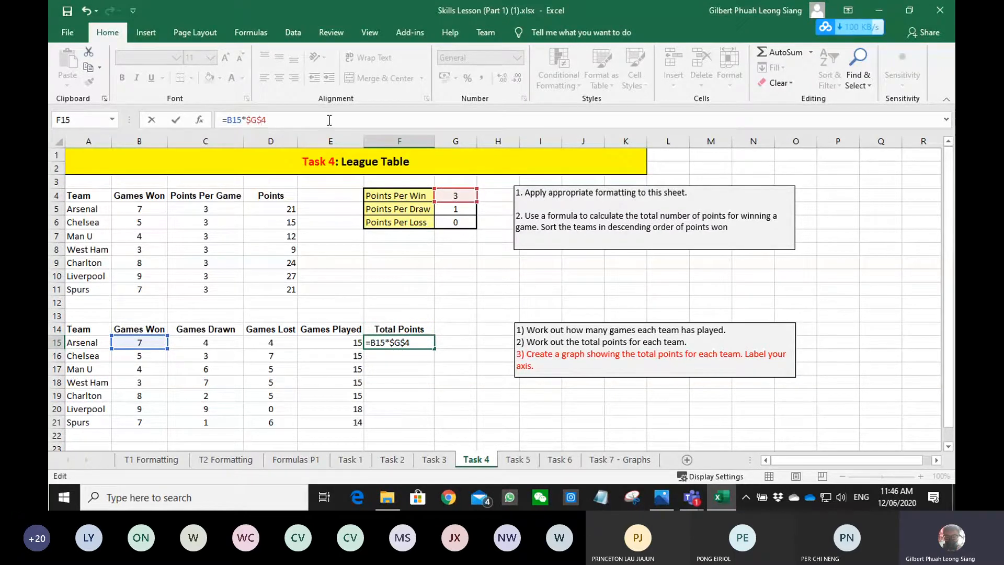
- Extend the F15 formula with games drawn times the absolute points-per-draw reference, +C15*$G$5
text(+)
click(218, 344)
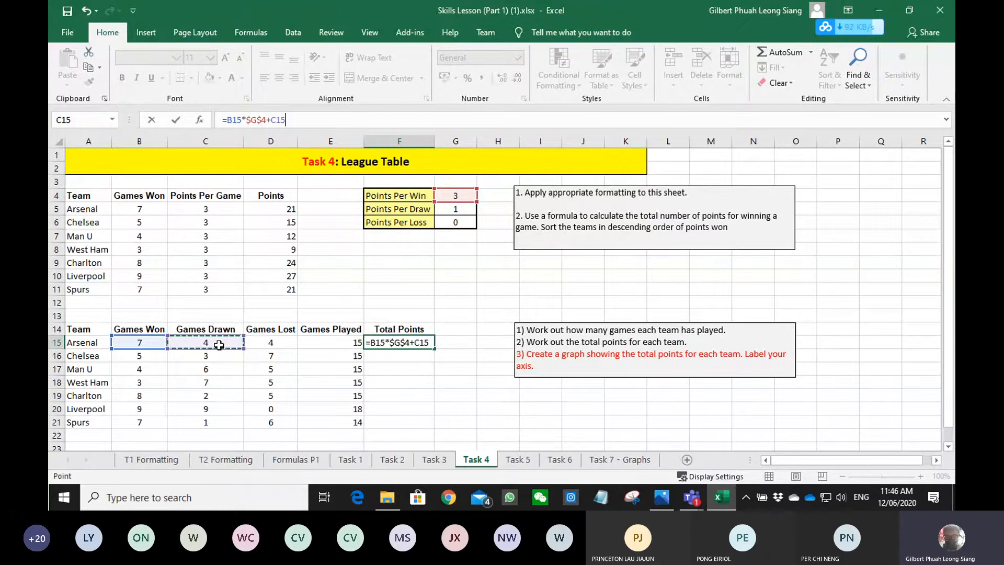
text(*)
click(455, 209)
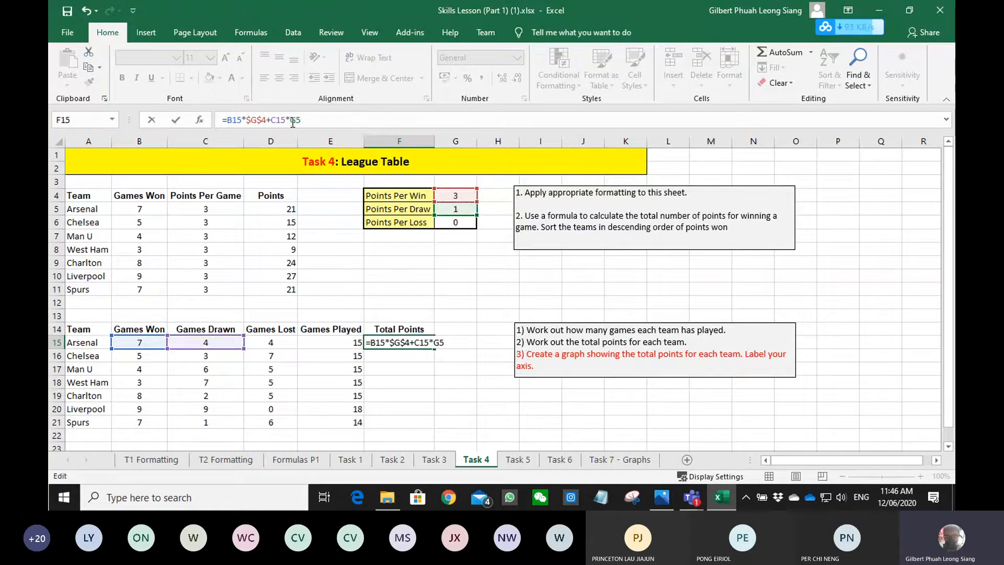
click(293, 122)
key(F4)
- Complete the F15 formula with games lost times the absolute points-per-loss reference, +D15*$G$6
text(+)
click(280, 340)
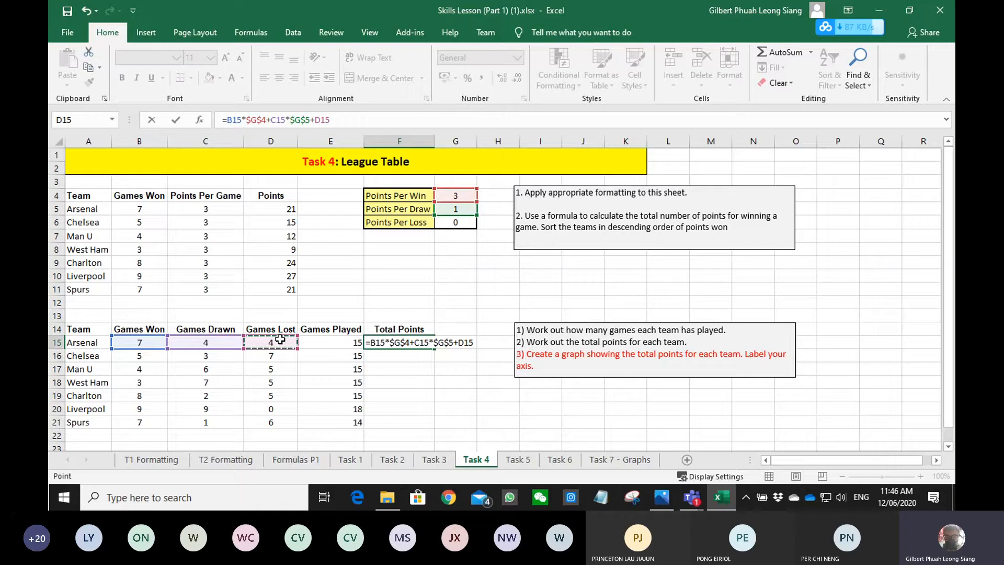
text(*)
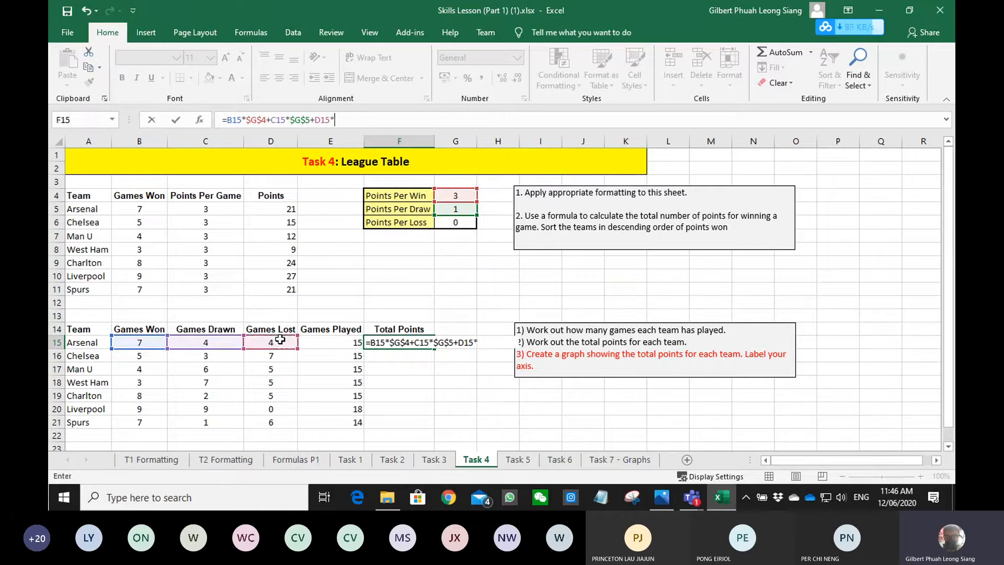
click(454, 223)
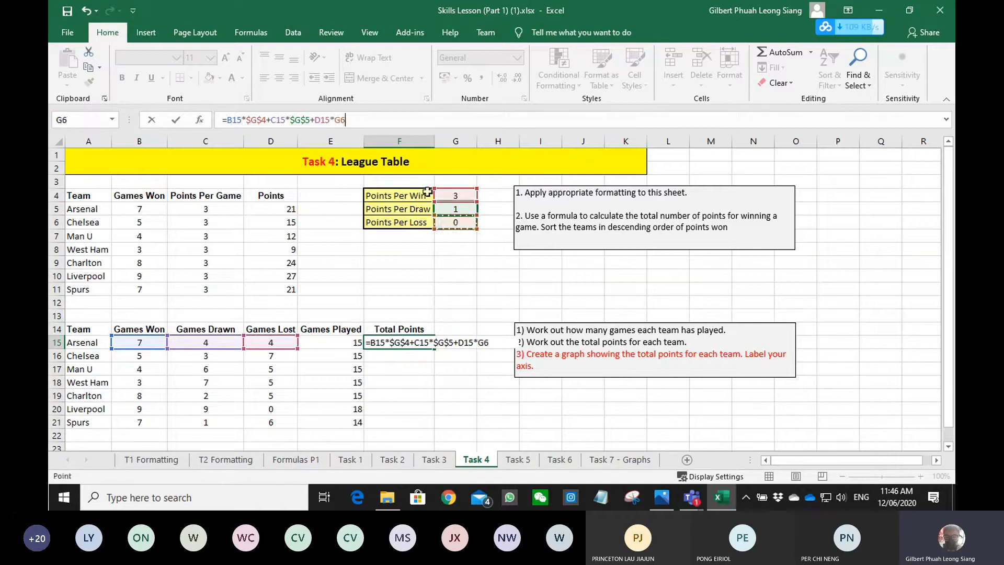
click(336, 120)
text($)
key(Right)
text($)
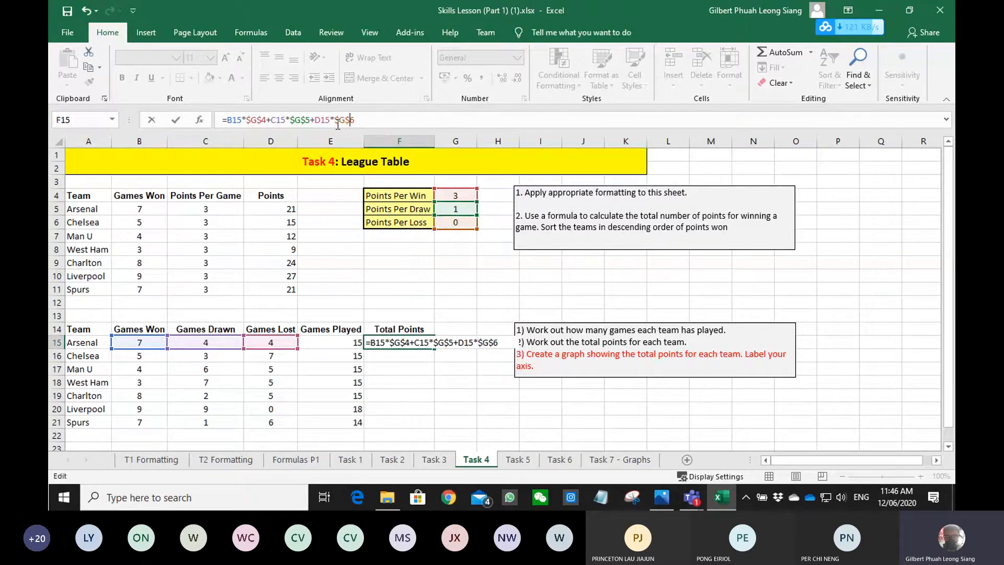
key(Return)
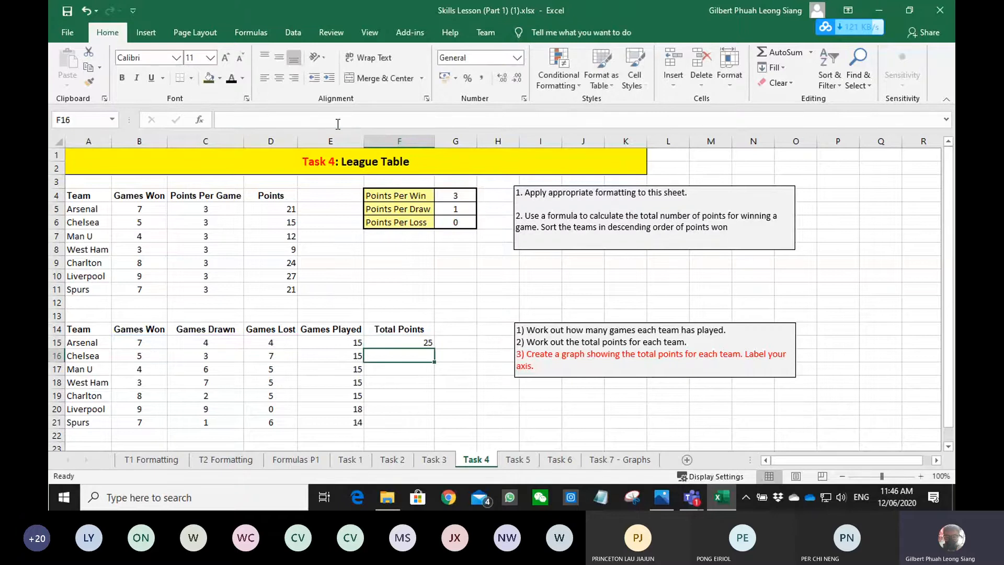
- Fill the total points formula from F15 down to F21
click(413, 342)
double_click(434, 349)
click(456, 382)
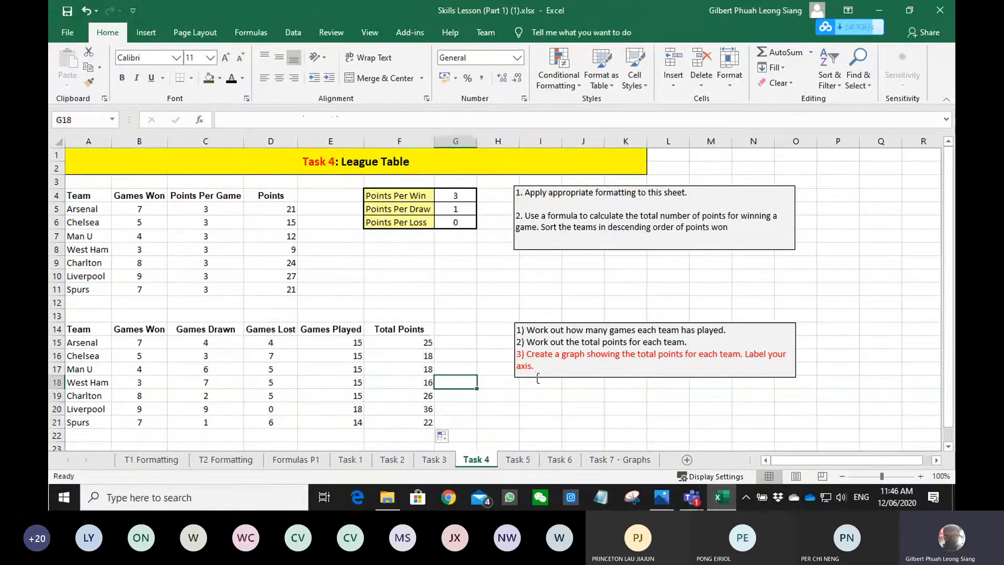
- Insert a pie chart of each team's total points from A14:A21 and F14:F21
drag(527, 354, 747, 355)
click(489, 410)
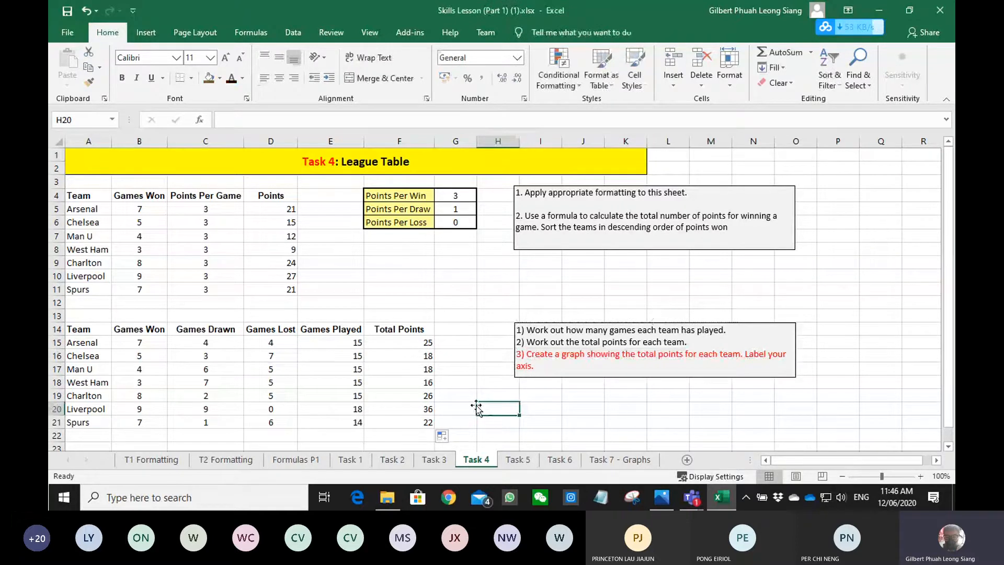
click(158, 33)
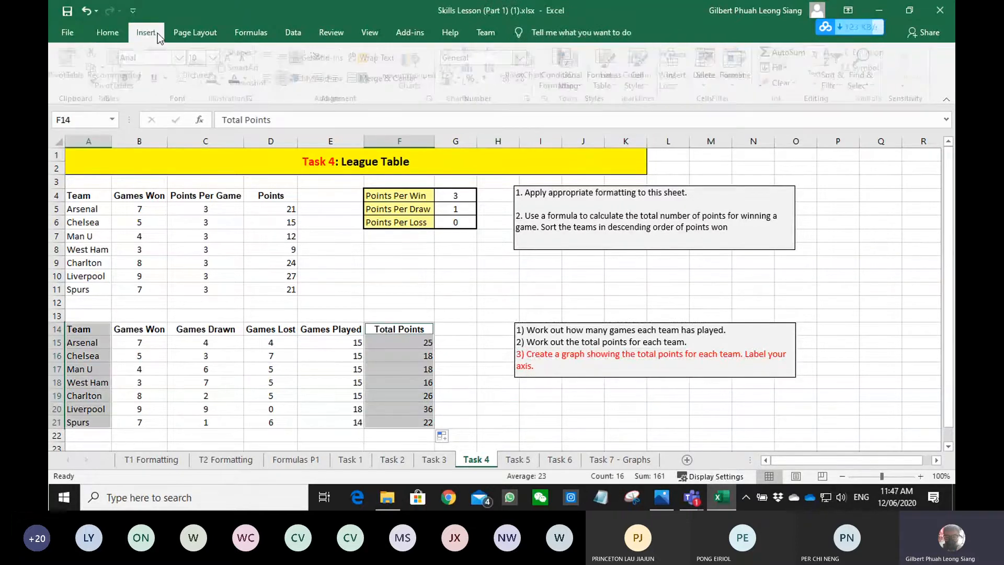
click(421, 52)
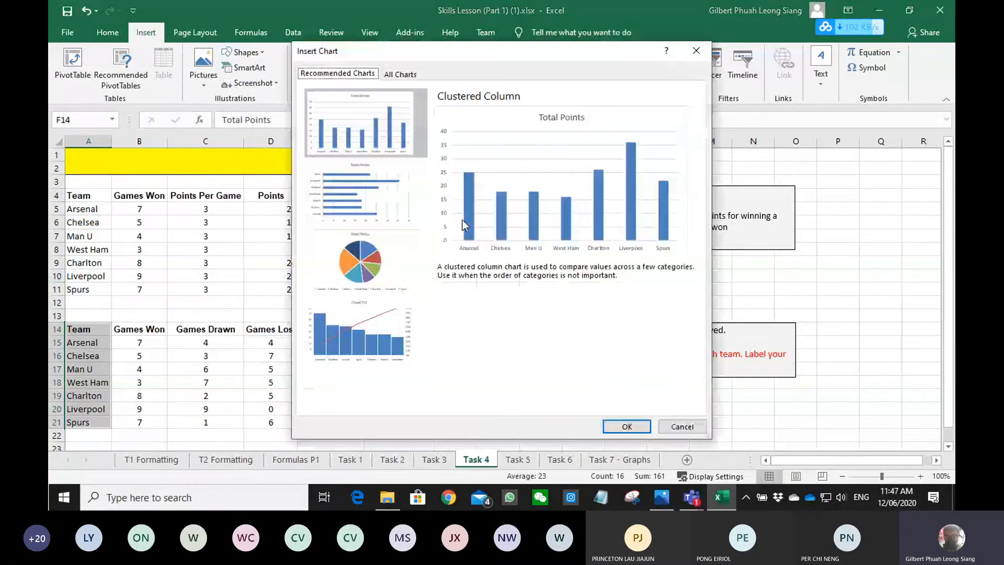
drag(513, 80, 496, 41)
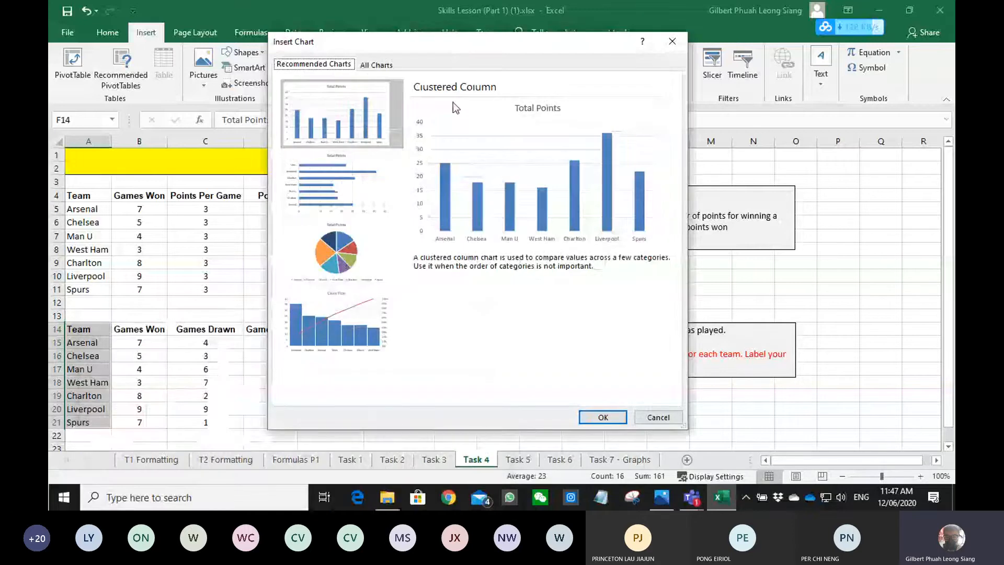
click(338, 267)
click(602, 417)
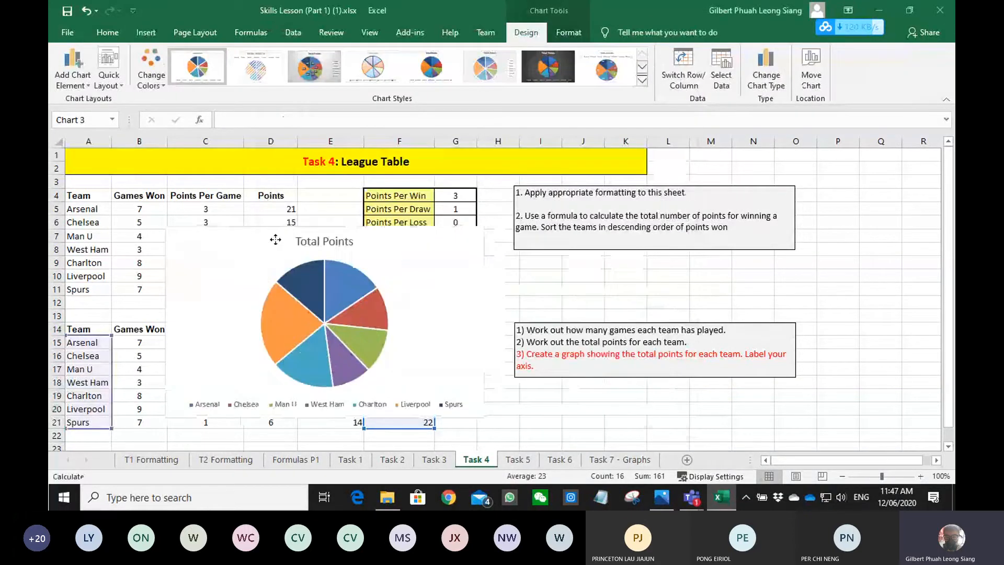
- Try several chart styles on the pie chart and apply one with the legend above the pie and white percentage labels
click(302, 67)
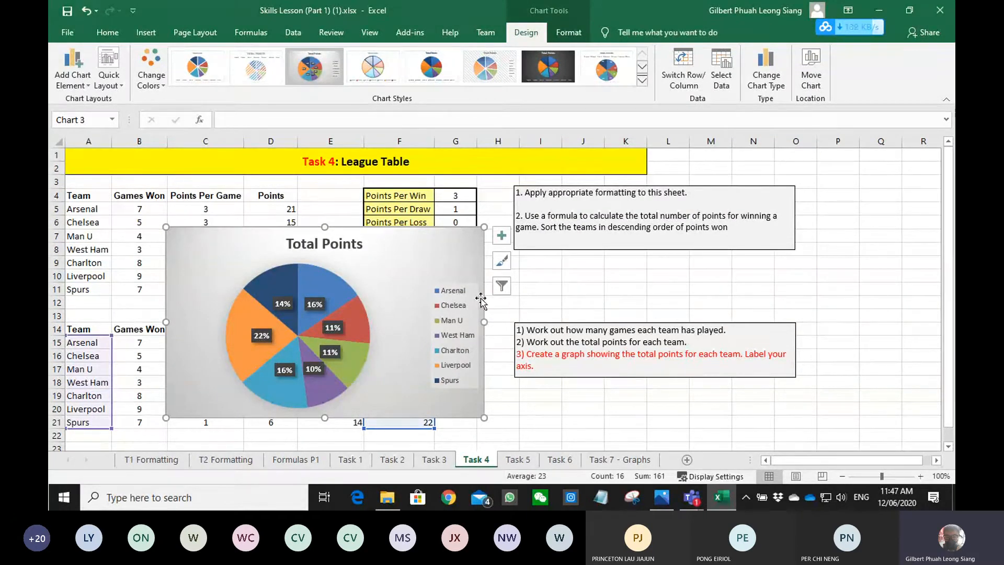
click(481, 65)
click(441, 68)
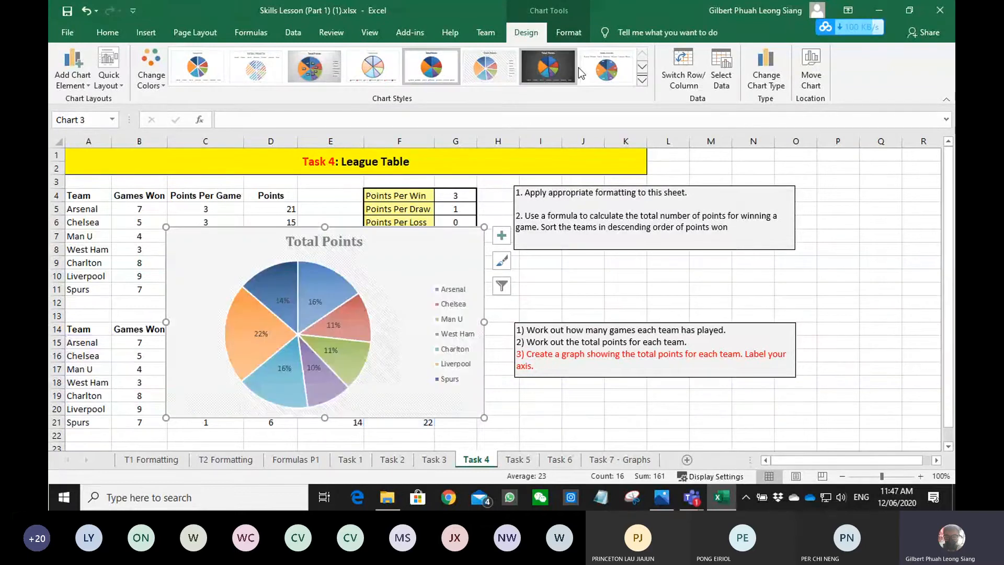
click(668, 302)
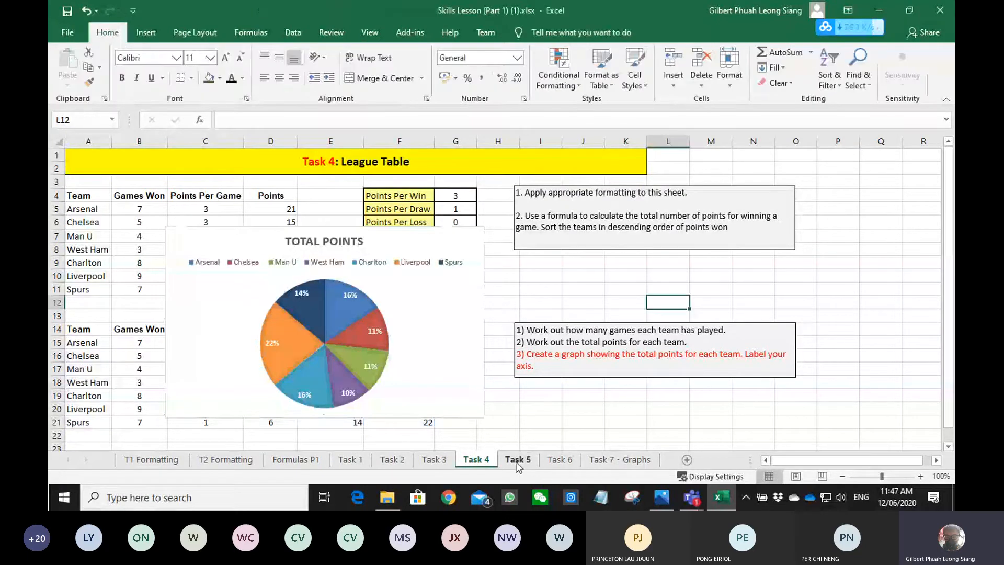
- Open the Task 5 sheet
click(517, 460)
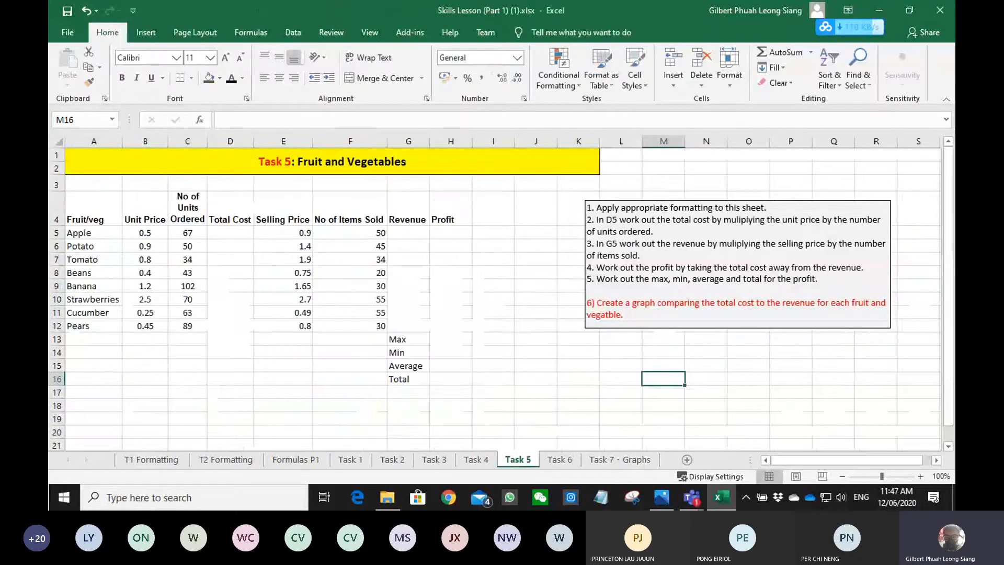
key(alt+Tab)
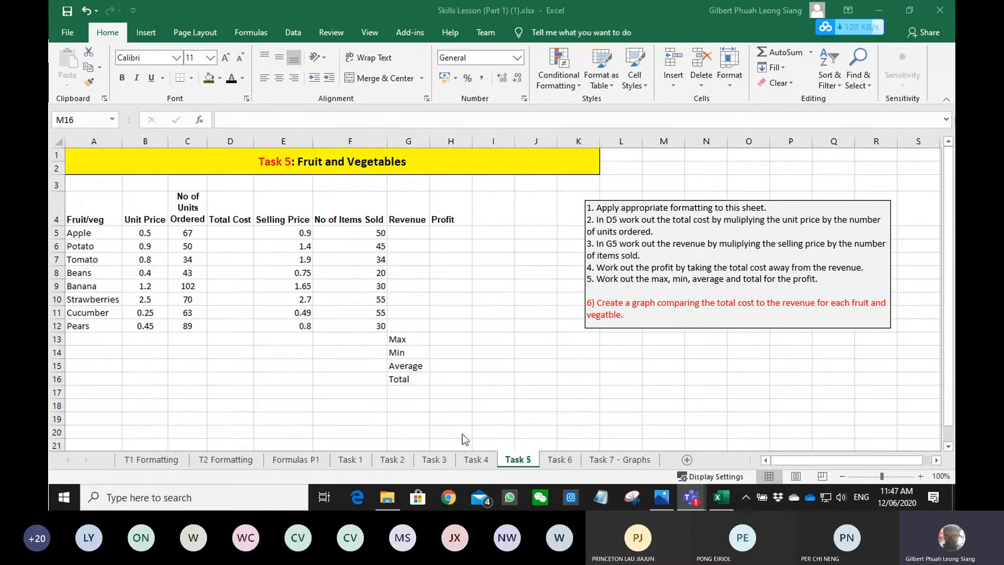
- Go back to the Task 4 sheet to review the league table and its pie chart, and minimise the meeting window
click(477, 460)
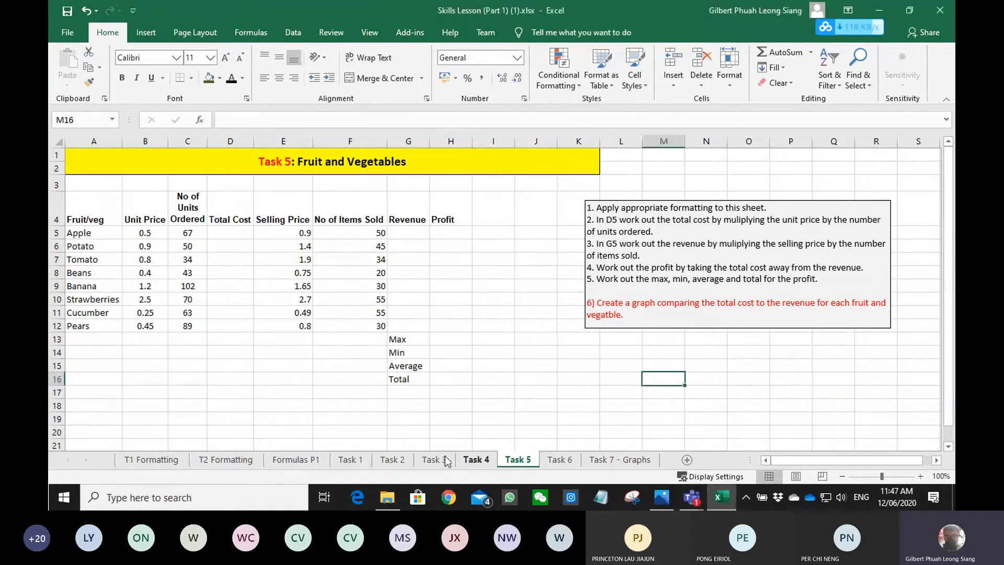
click(473, 459)
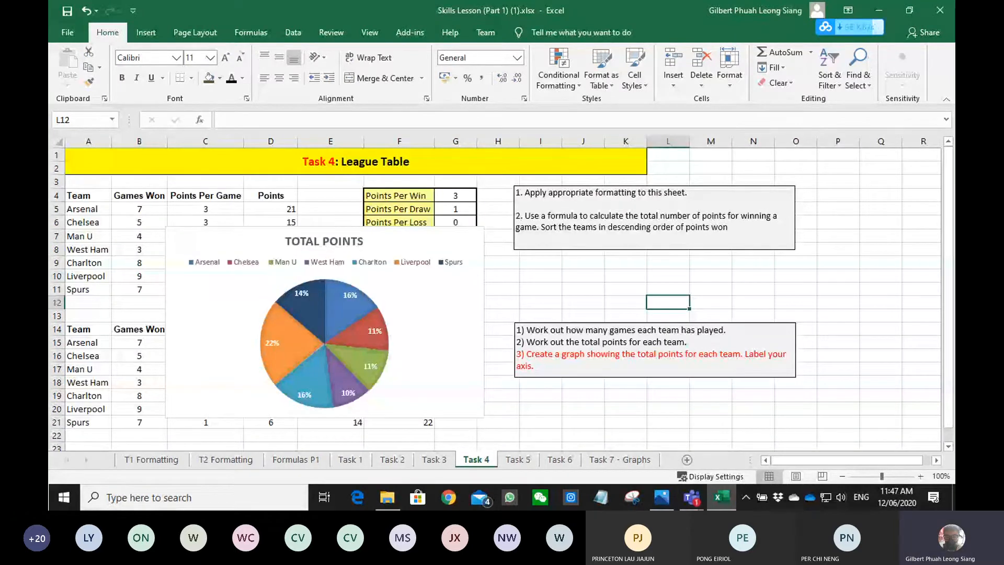
key(alt+Tab)
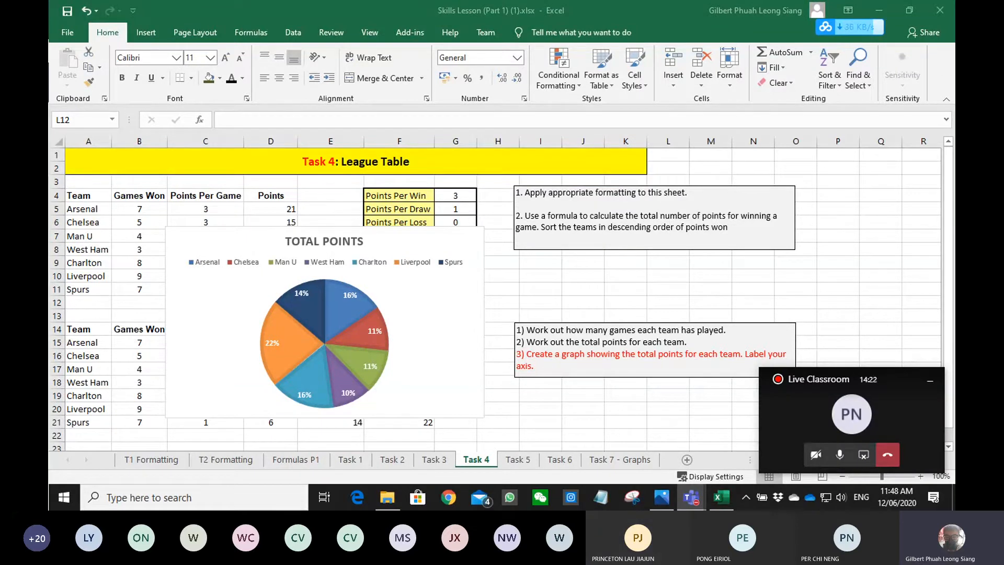
click(928, 383)
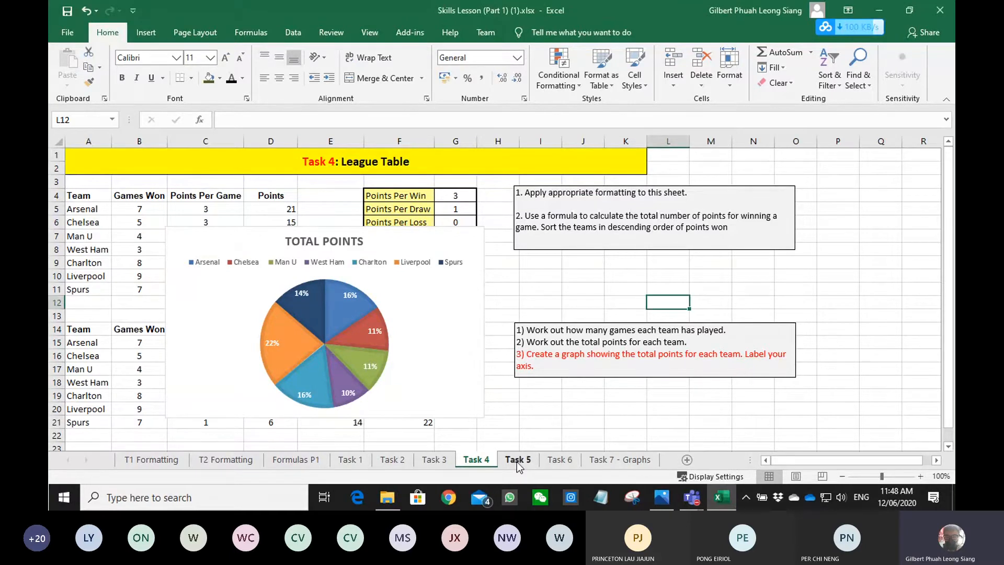
- On the Task 5 sheet, calculate the total cost with =B5*C5 in D5 and fill it down to D12
click(517, 460)
click(221, 233)
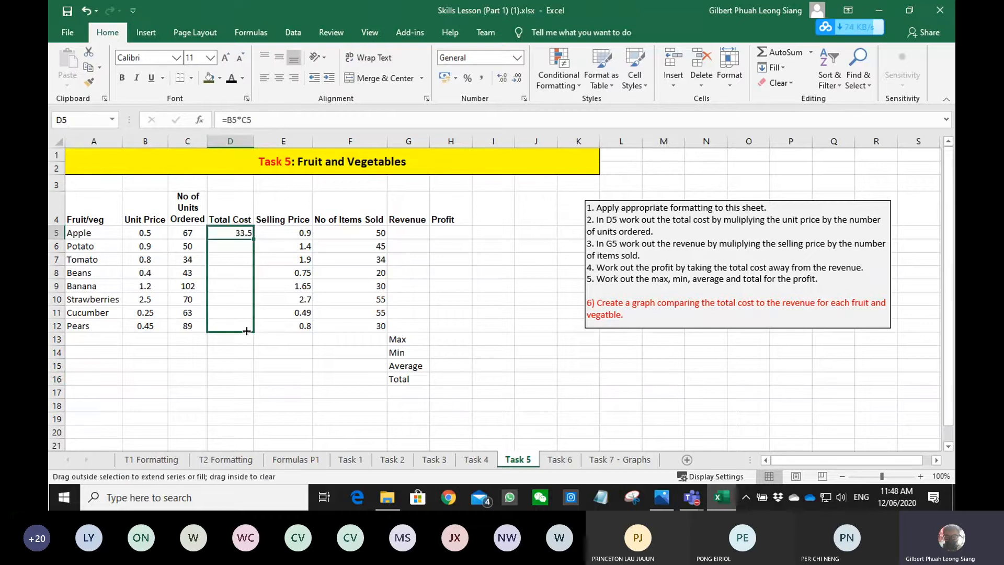
drag(251, 333, 250, 337)
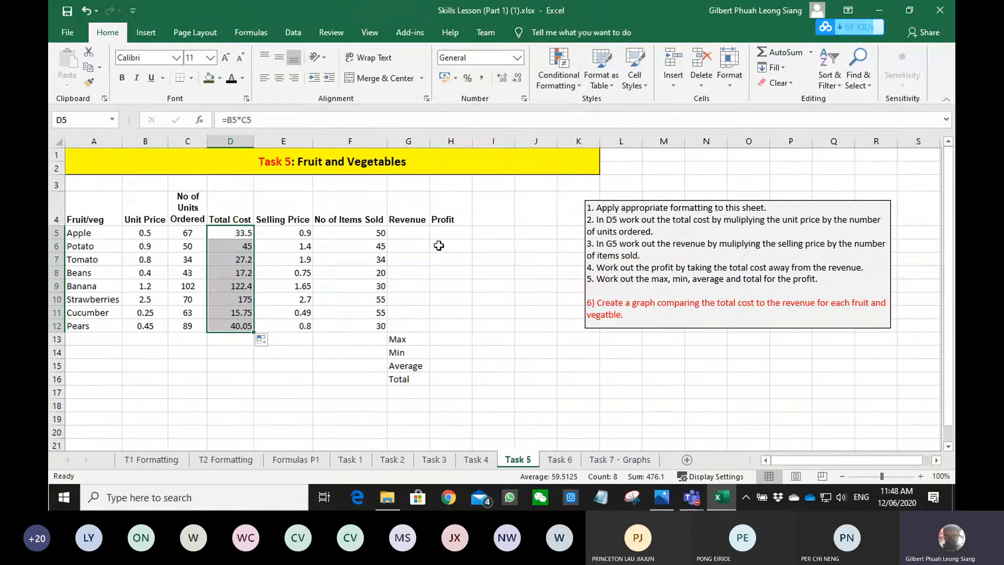
- Calculate the revenue with =E5*F5 in G5, following instruction 3, and fill it down to G12
click(617, 244)
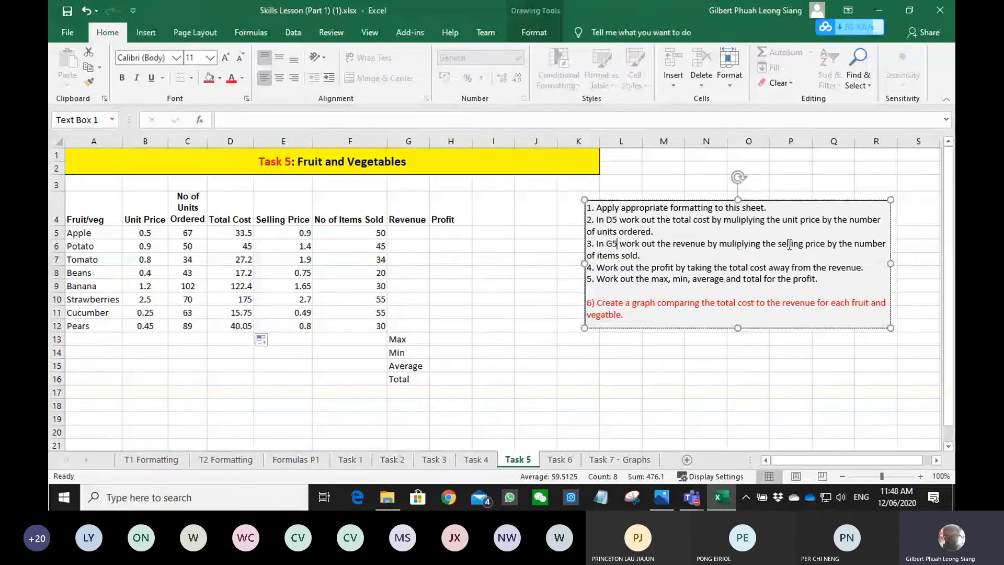
drag(764, 244, 856, 250)
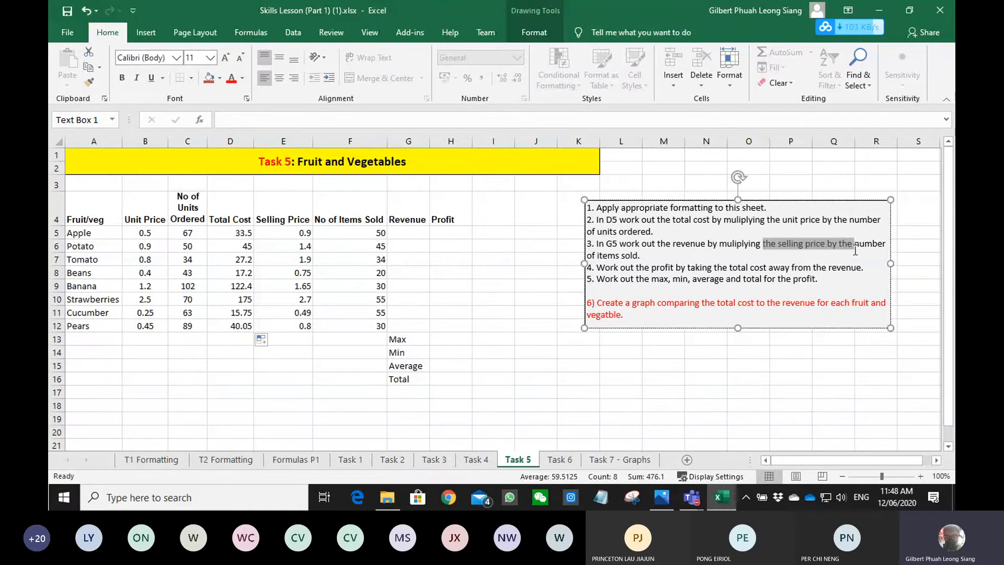
click(413, 232)
text(=)
key(Left)
key(Left)
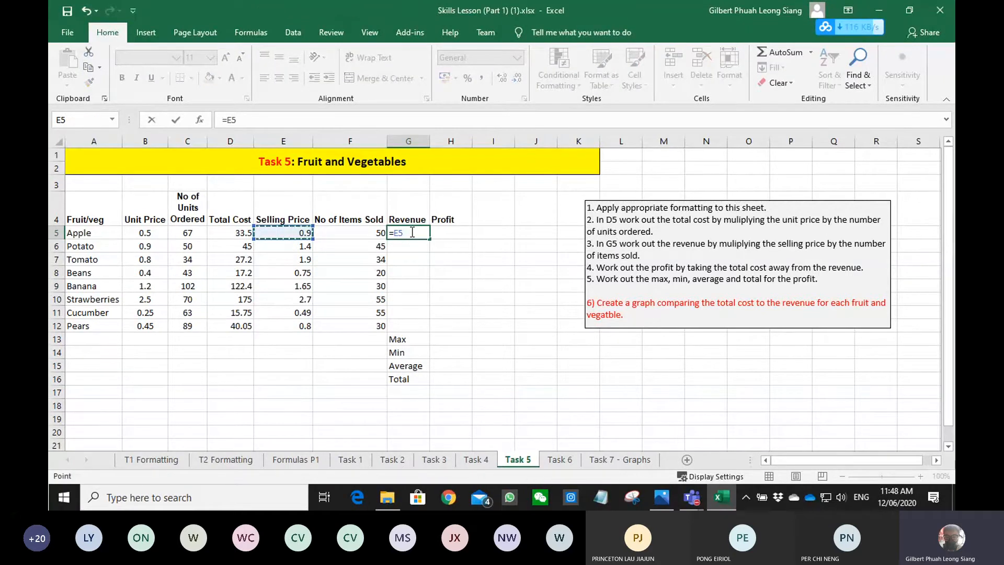
text(*)
key(Right)
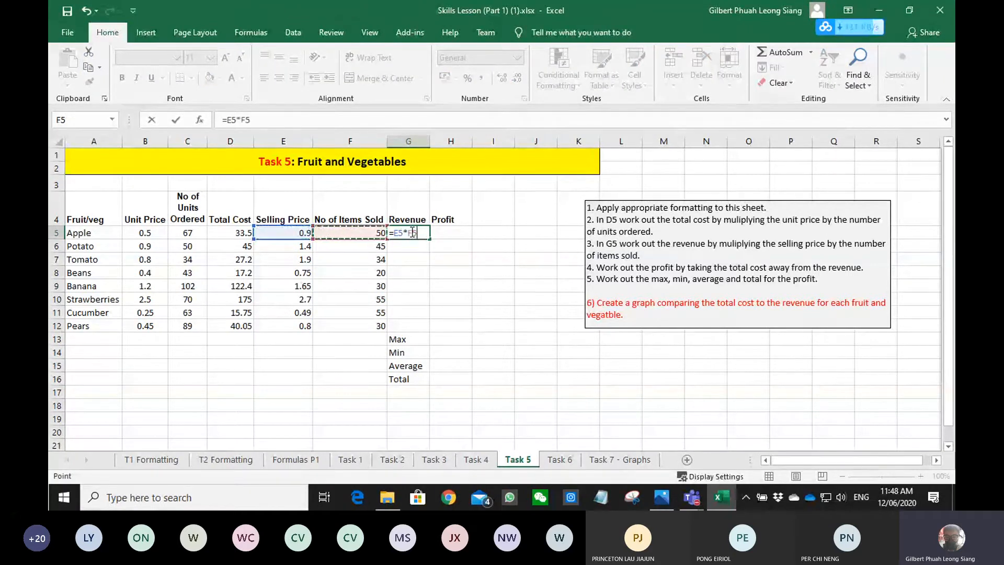
key(ctrl+Return)
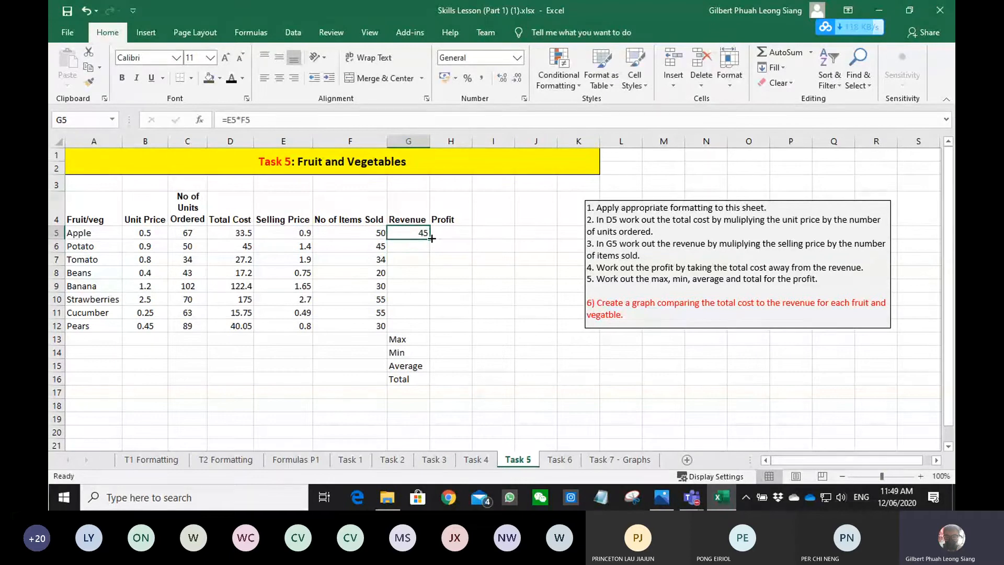
double_click(432, 238)
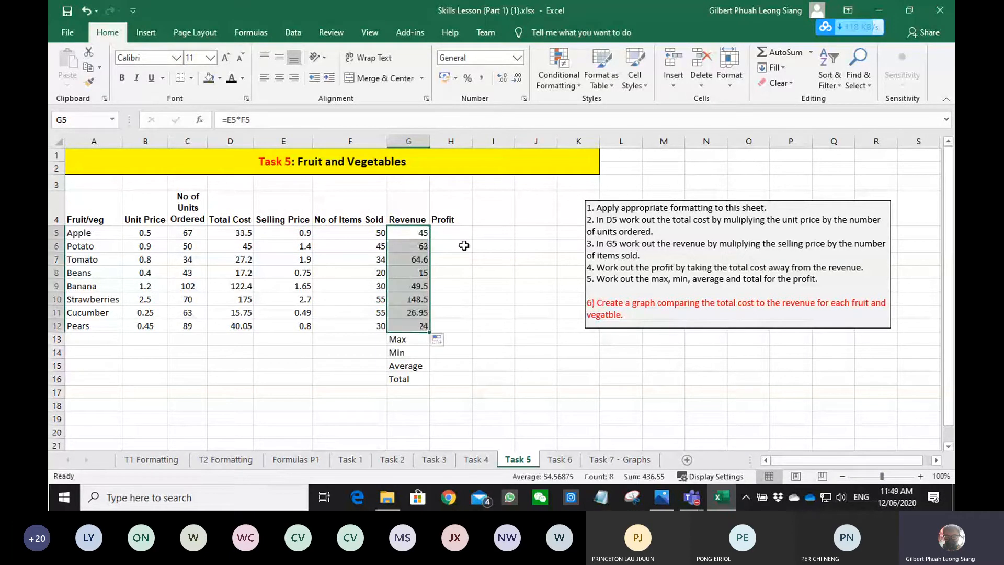
- Calculate the profit with =G5-D5 in H5 and fill the formula down to H12
click(463, 232)
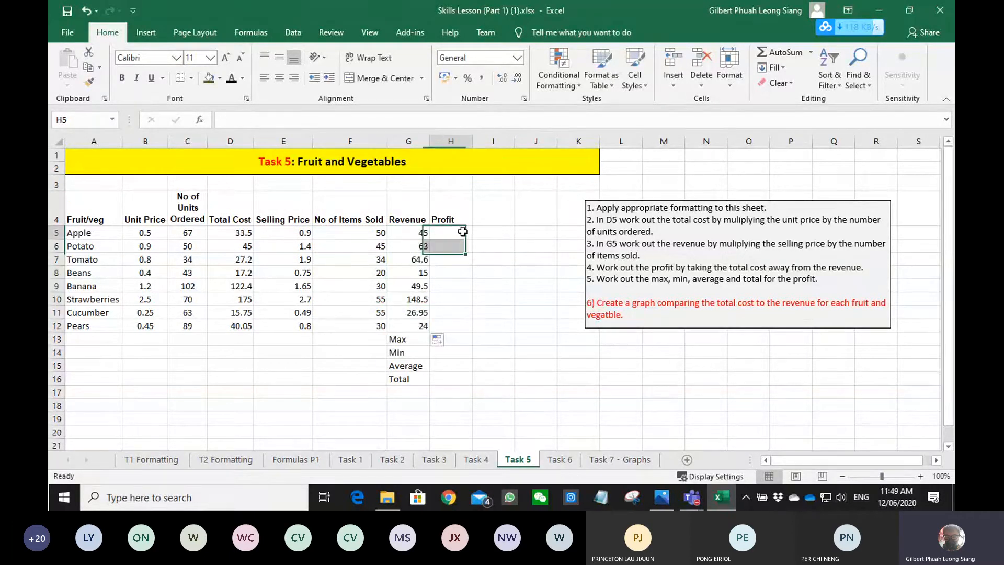
text(=)
key(Left)
text(-)
key(Left)
key(Left)
key(Left)
key(Left)
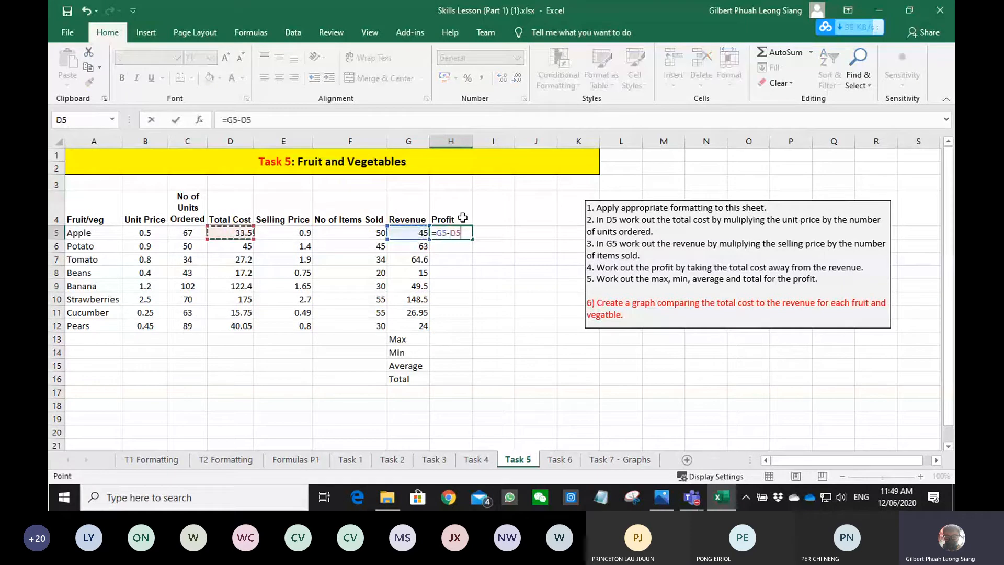
key(Return)
click(444, 233)
drag(473, 239, 449, 327)
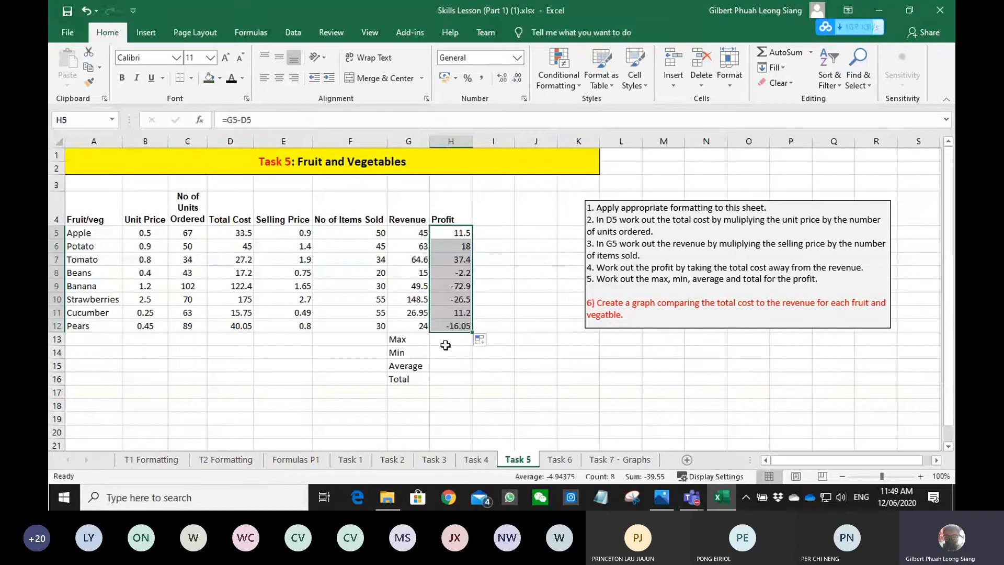
- Calculate the maximum profit in H13 with the MAX function over the items' profit values
click(445, 345)
text(=)
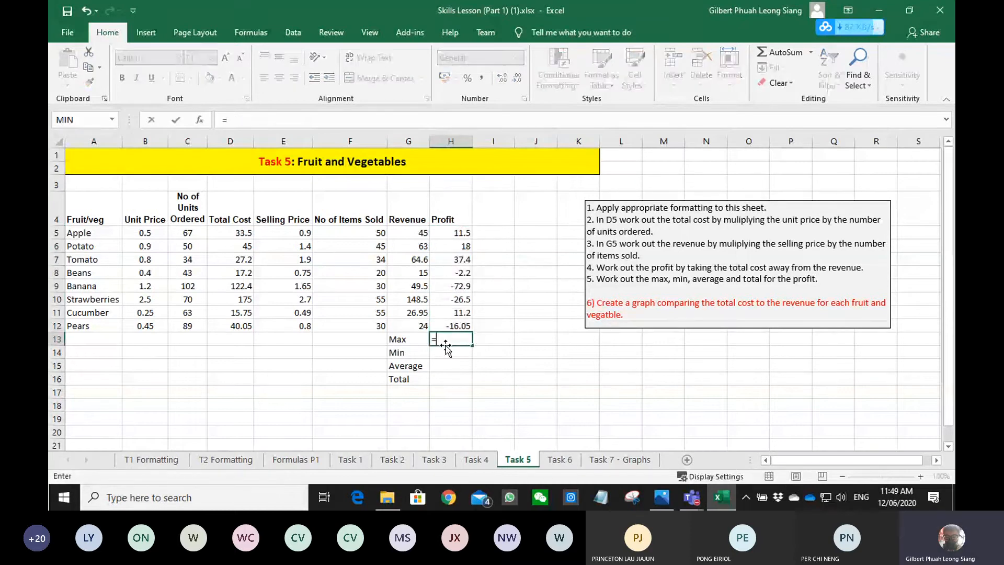
text(MAX()
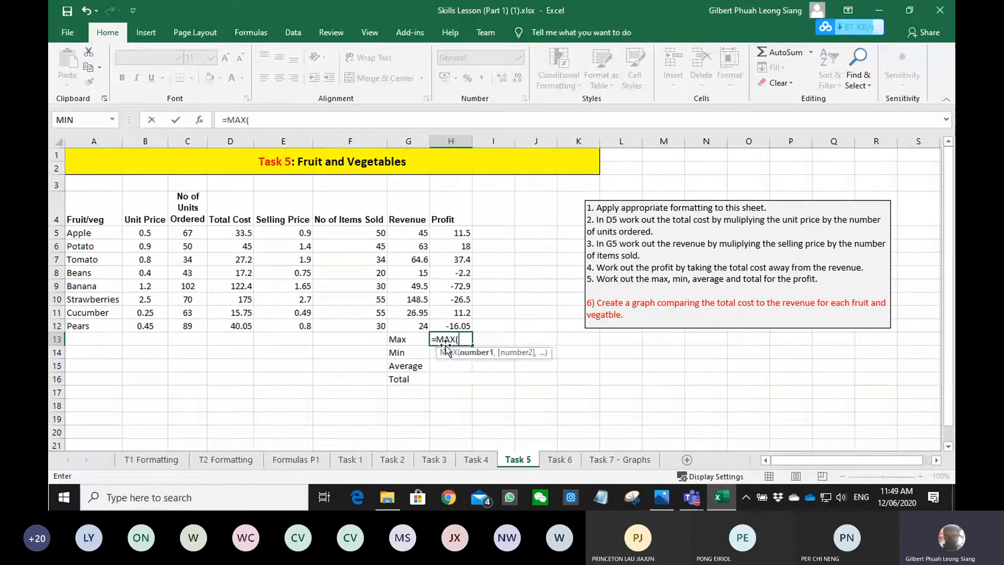
key(Up)
key(shift+Up)
key(shift+Up)
key(shift+Up)
key(shift+Up)
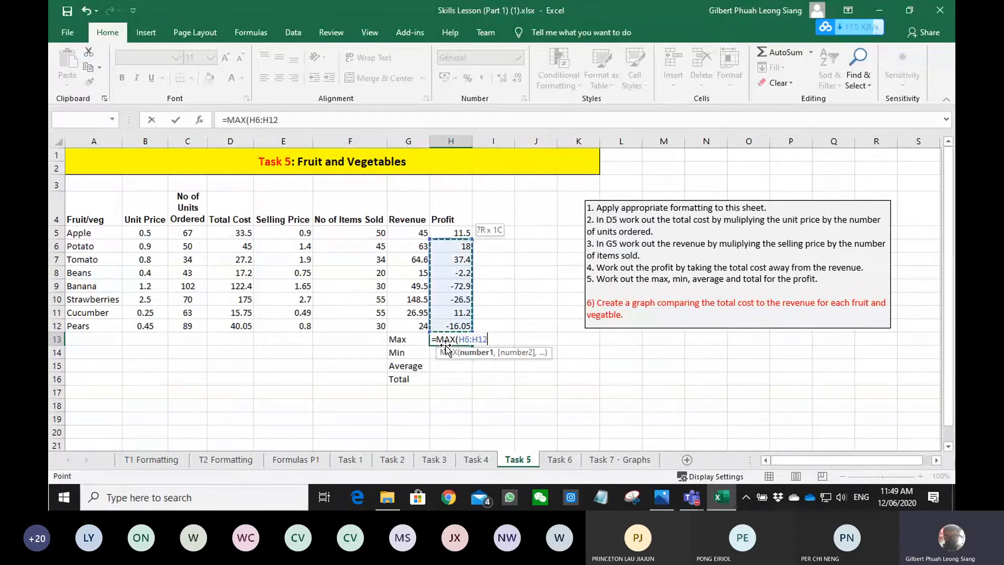
key(Return)
- Calculate the minimum profit in H14 with the MIN function over the items' profit values
text(=mi)
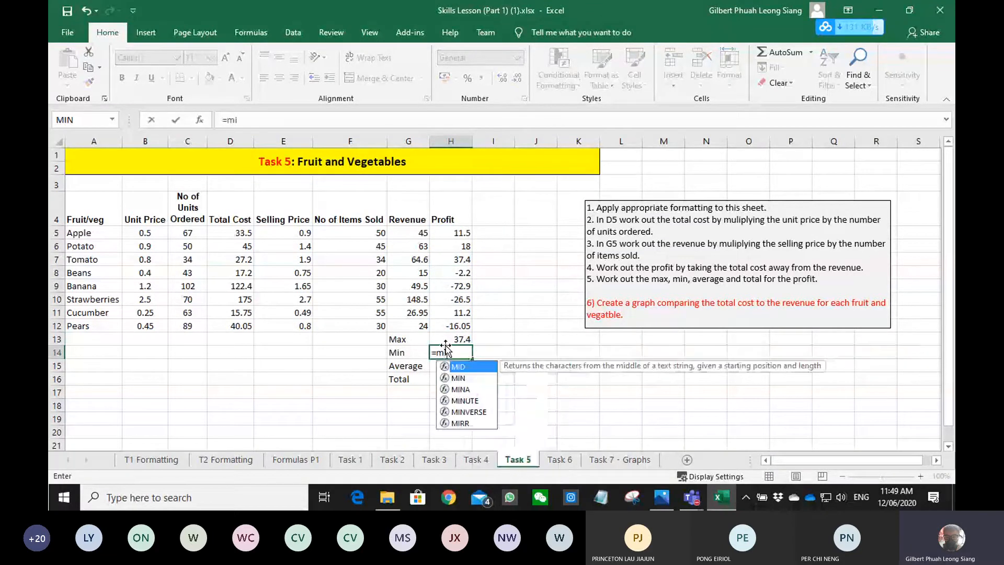
key(Down)
key(Tab)
key(Up)
key(Up)
key(shift+Up)
key(shift+Up)
key(shift+Up)
key(shift+Up)
key(shift+Up)
key(shift+Up)
key(shift+Up)
key(Return)
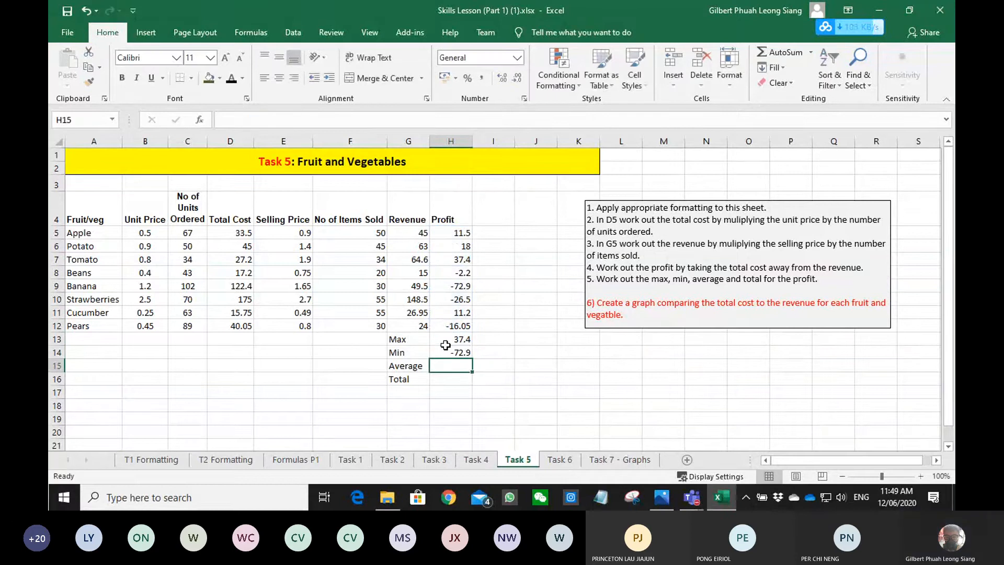
- Calculate the average profit in H15 with the AVERAGE function over H5:H12
text(=ave)
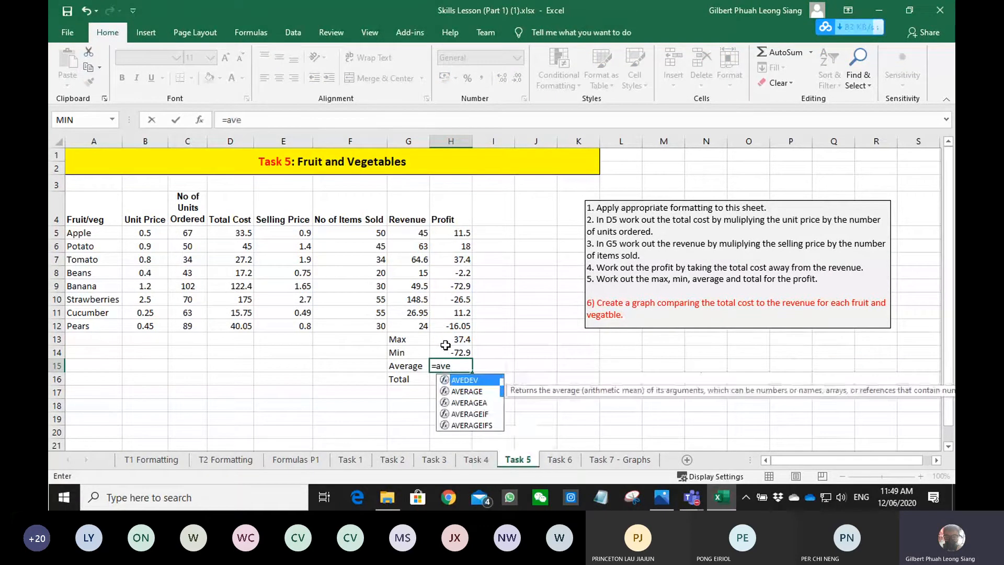
key(Down)
key(Tab)
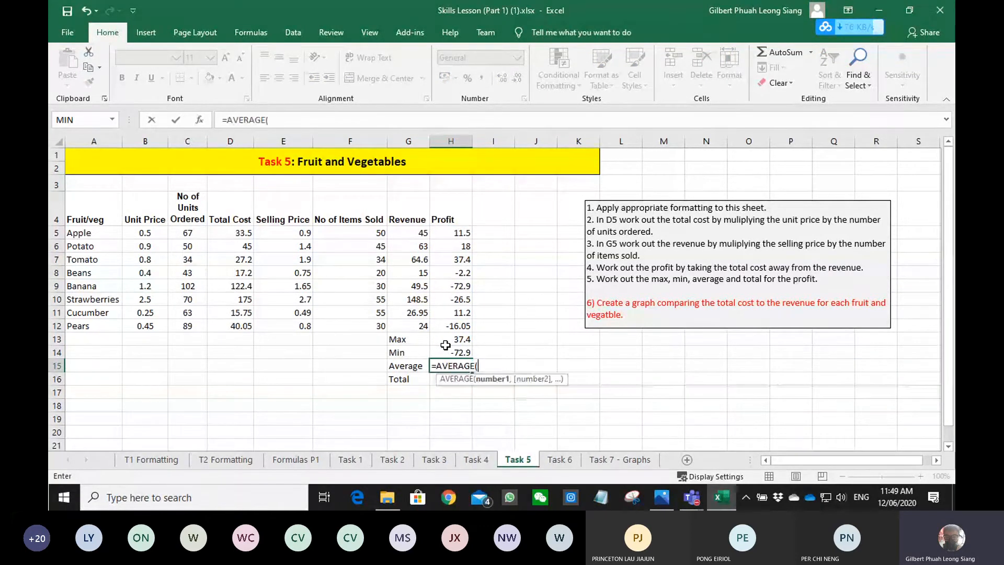
click(445, 346)
key(Up)
key(shift+Up)
key(shift+Up)
key(shift+Up)
key(shift+Up)
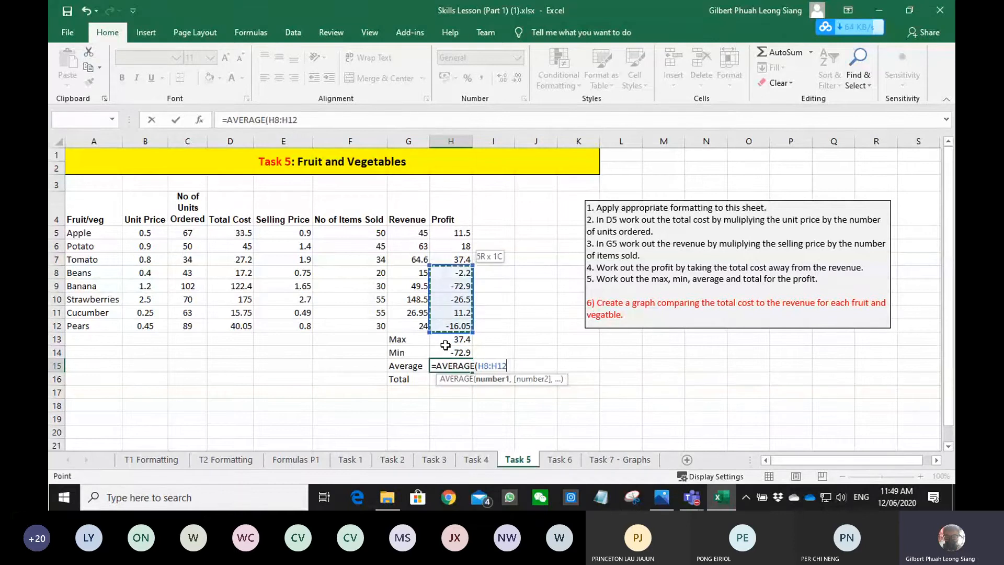
key(Return)
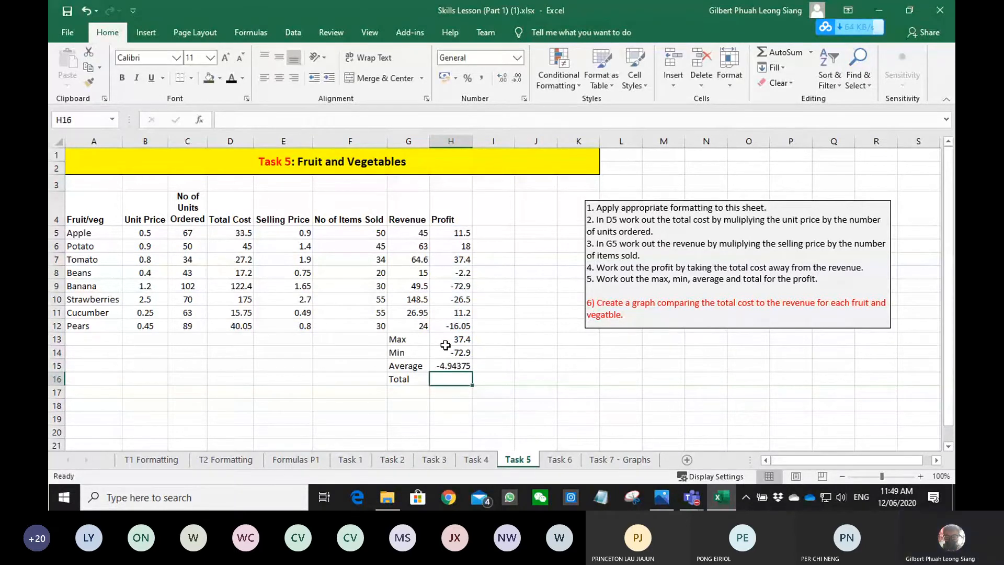
- Calculate the total profit in H16 with the SUM function over H5:H12
key(BackSpace)
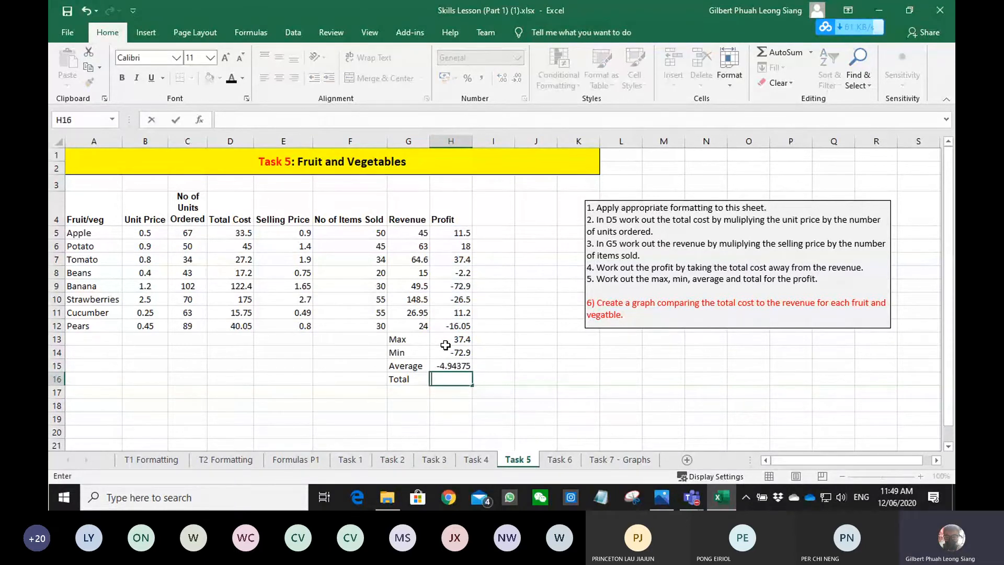
text(=SUM()
key(Up)
key(Up)
key(Up)
key(Up)
key(shift+Up)
key(shift+Up)
key(shift+Up)
key(shift+Up)
key(shift+Up)
key(shift+Up)
key(shift+Up)
key(Return)
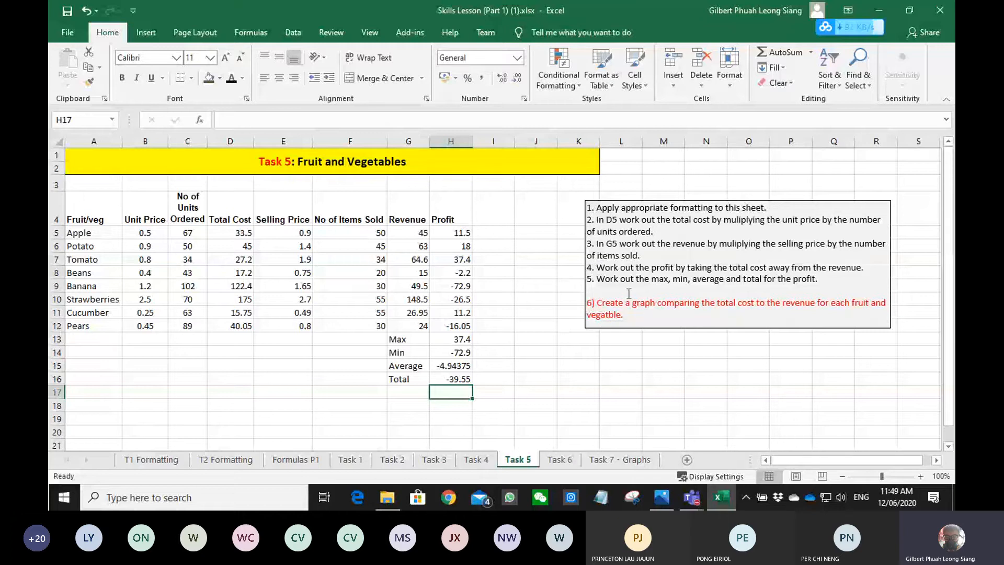
- Insert a clustered column chart comparing total cost and revenue per item from A4:A12, D4:D12 and G4:G12
drag(595, 302, 851, 304)
drag(408, 219, 402, 326)
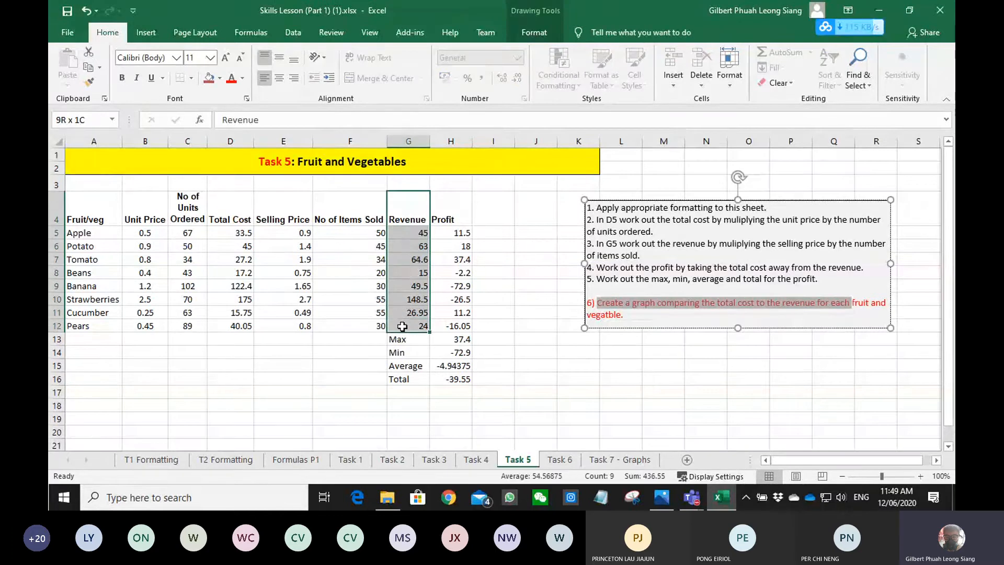
drag(402, 326, 398, 325)
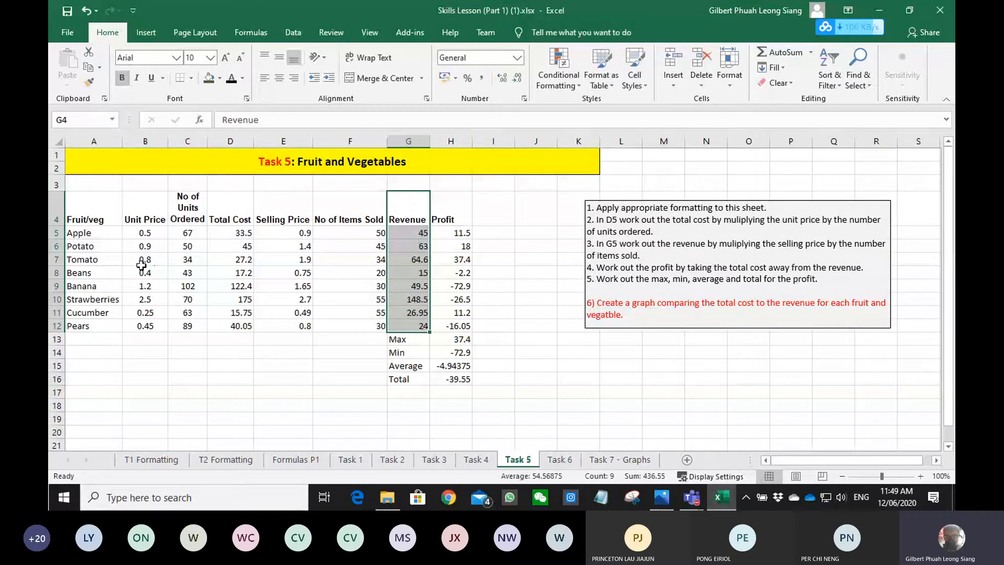
ctrl+drag(230, 209, 230, 324)
ctrl+drag(94, 209, 93, 326)
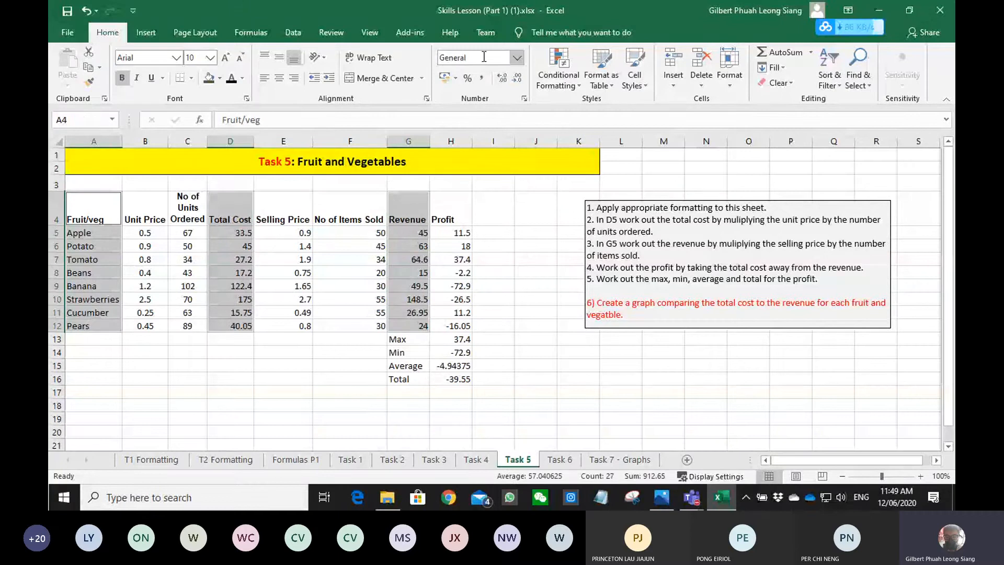
click(146, 32)
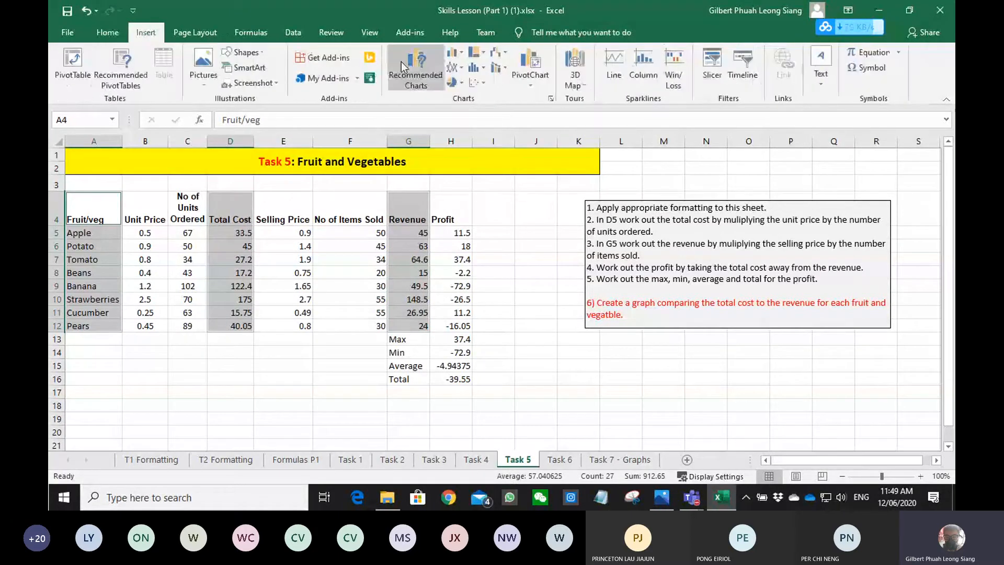
click(400, 61)
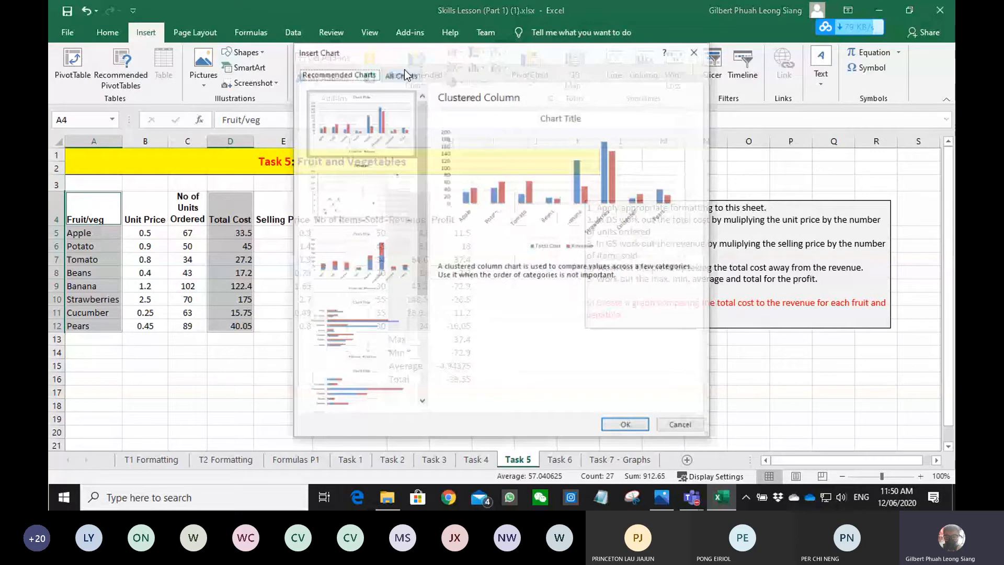
key(Return)
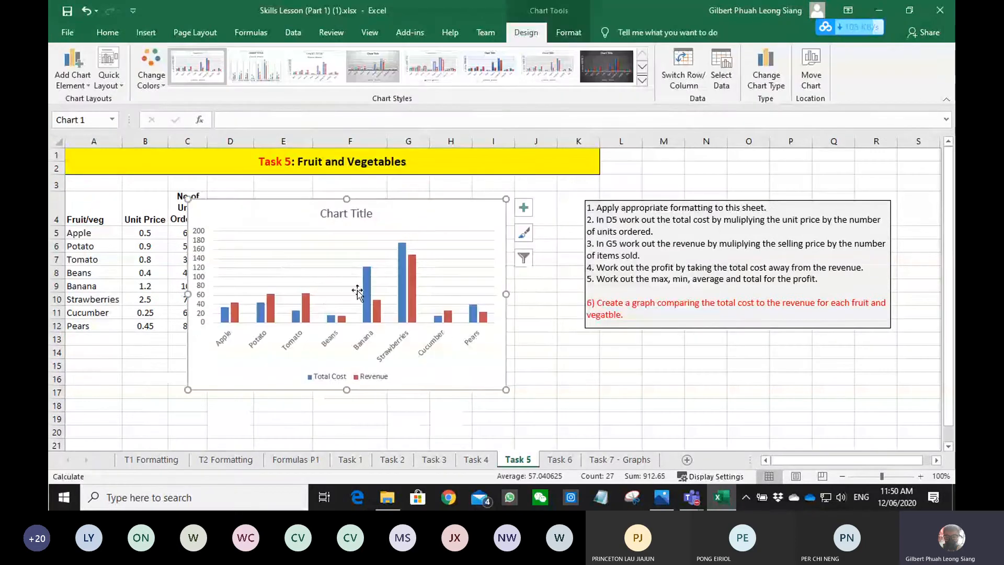
click(604, 380)
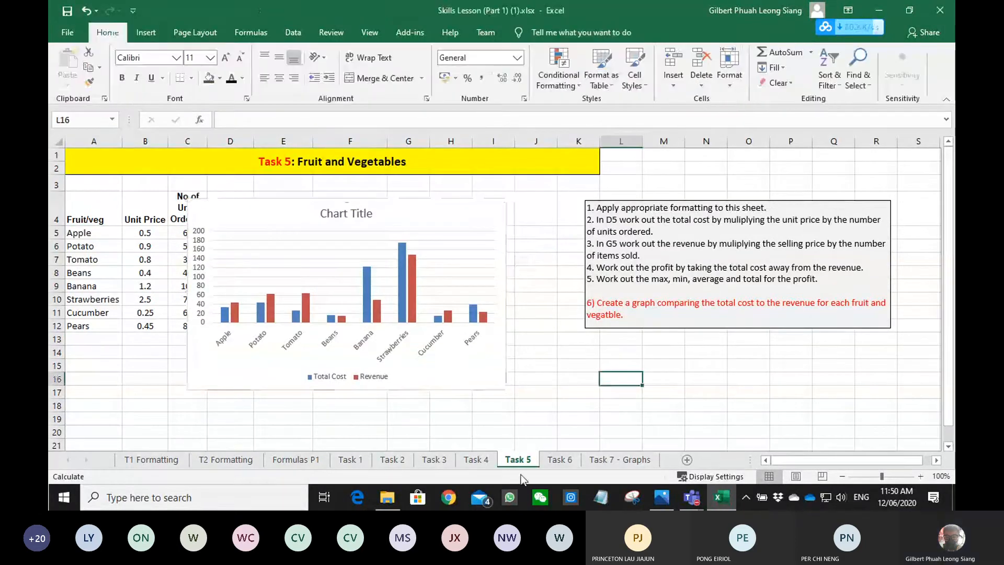
- On the Task 6 sheet, enter the DVD titles a, b, c and d in A6:A9
click(557, 459)
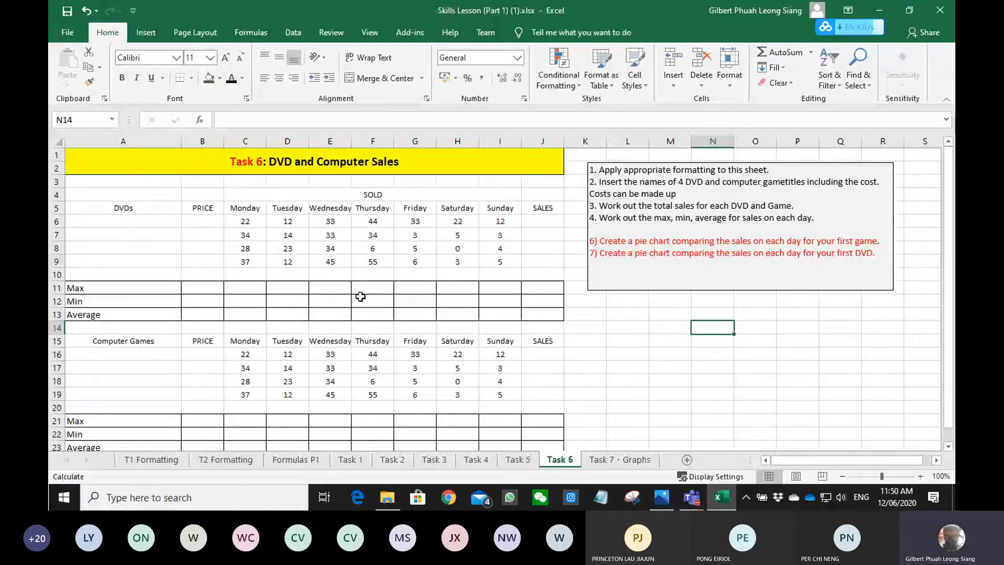
click(148, 228)
text(a)
key(Return)
text(b)
- Enter the computer game titles e, f, g and h in A16:A19
key(Return)
text(c)
key(Return)
text(d)
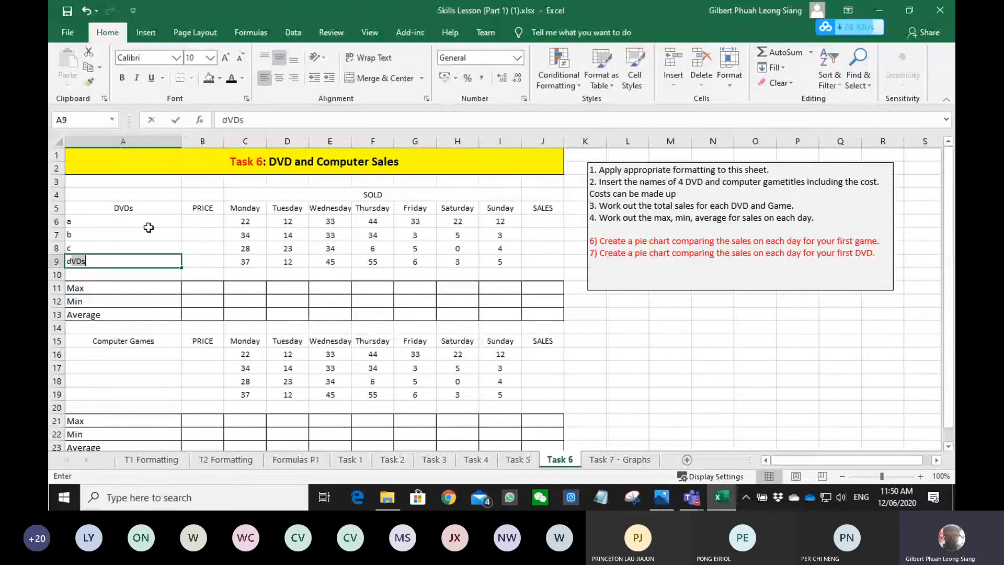
key(BackSpace)
key(Down)
key(Down)
key(Down)
key(Down)
key(Down)
key(Down)
key(Down)
text(e)
key(Return)
text(f g h)
- Generate random DVD prices between 50 and 100 in B6:B9 with the RANDBETWEEN function
key(Right)
key(Right)
key(Up)
key(Up)
key(Up)
key(Up)
key(Up)
key(Up)
key(Up)
key(Up)
key(Up)
key(Up)
key(Up)
key(Up)
key(Up)
key(Left)
text(=rand)
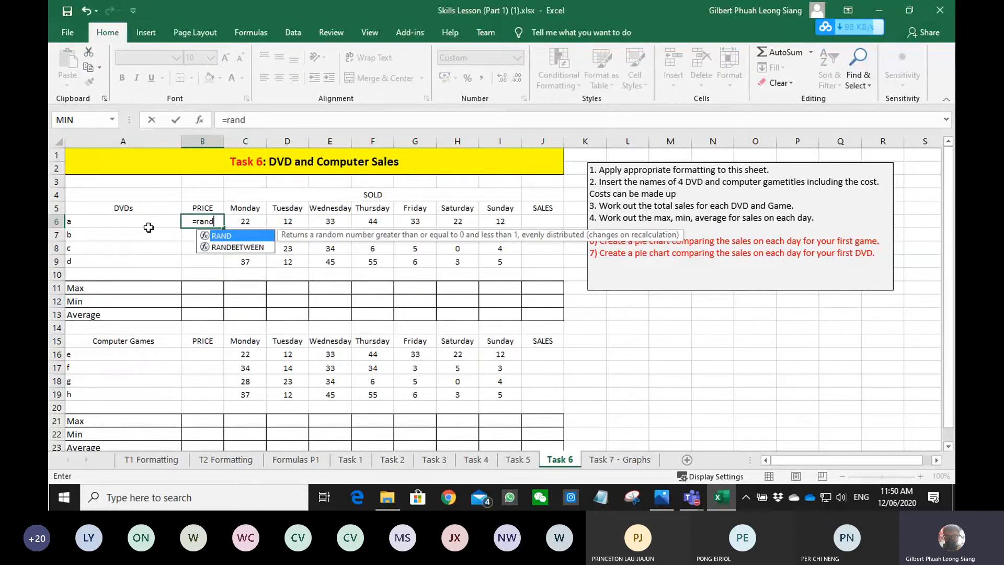
key(BackSpace)
key(Down)
key(Tab)
text(0)
key(BackSpace)
text(50,100)
key(Return)
click(203, 222)
drag(224, 228, 220, 261)
- Generate random computer game prices in B16:B19 with the formula =RANDBETWEEN(25,150)
click(207, 354)
text(=)
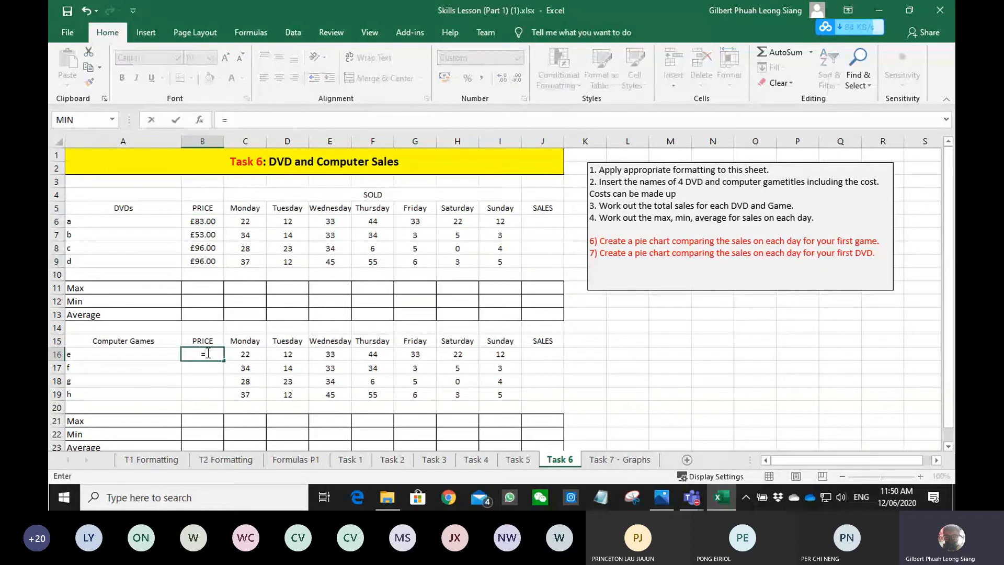
text(ran)
key(Down)
key(Tab)
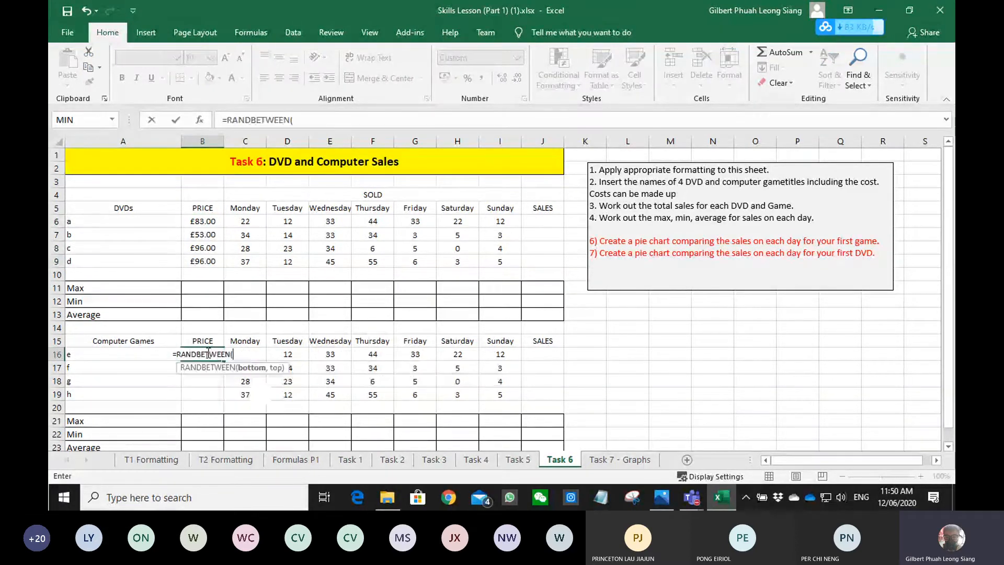
text(25,)
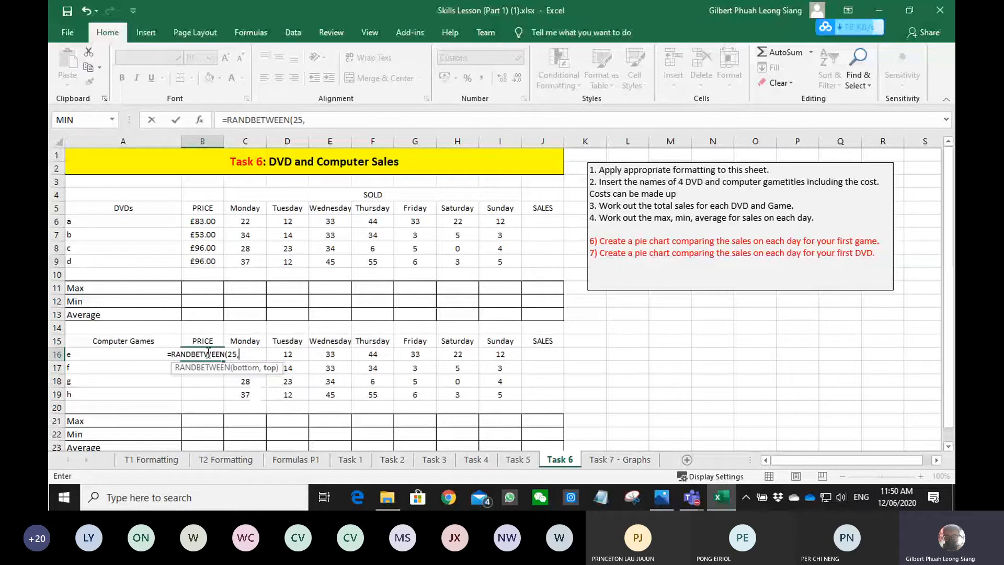
text(150))
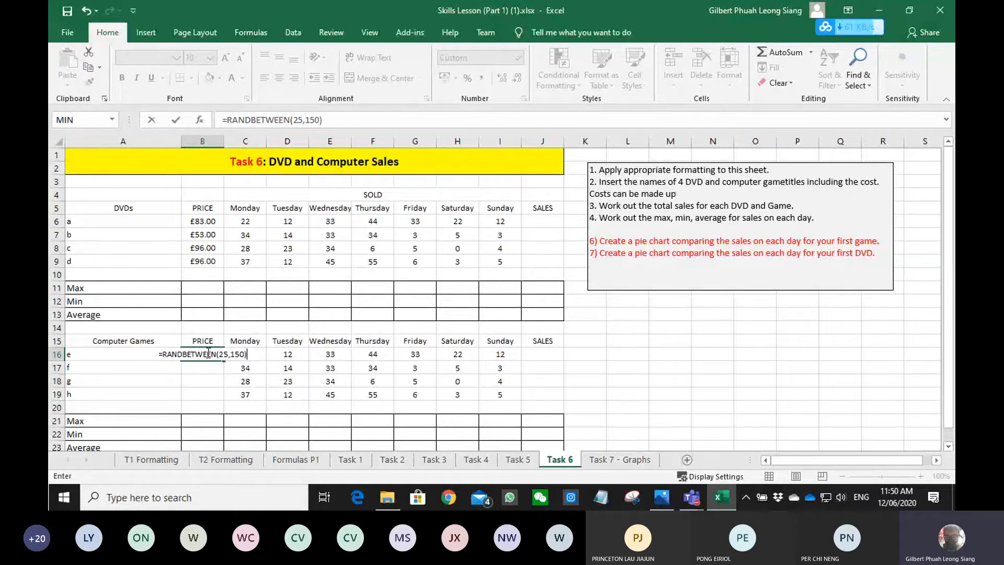
key(Return)
click(207, 353)
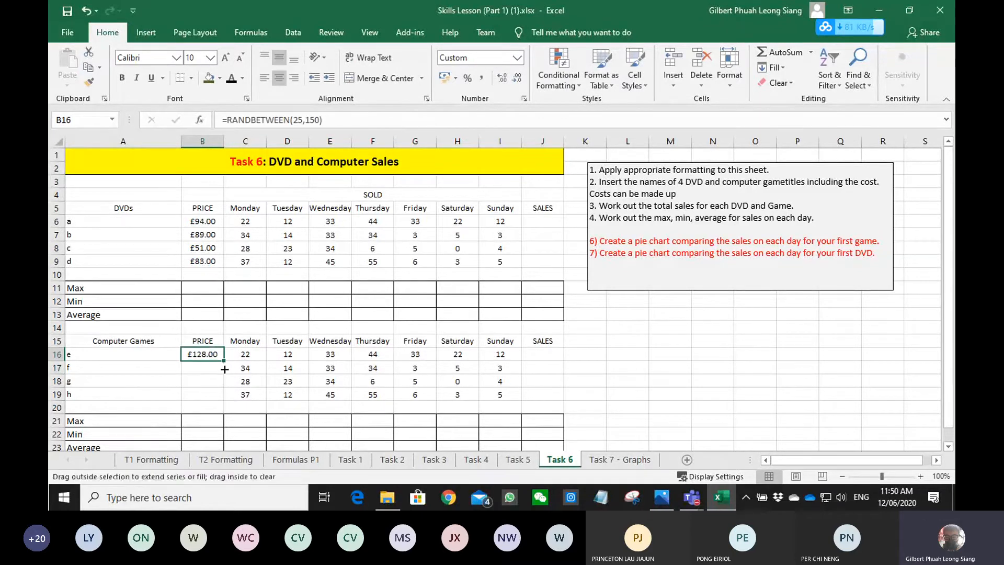
drag(223, 361, 223, 400)
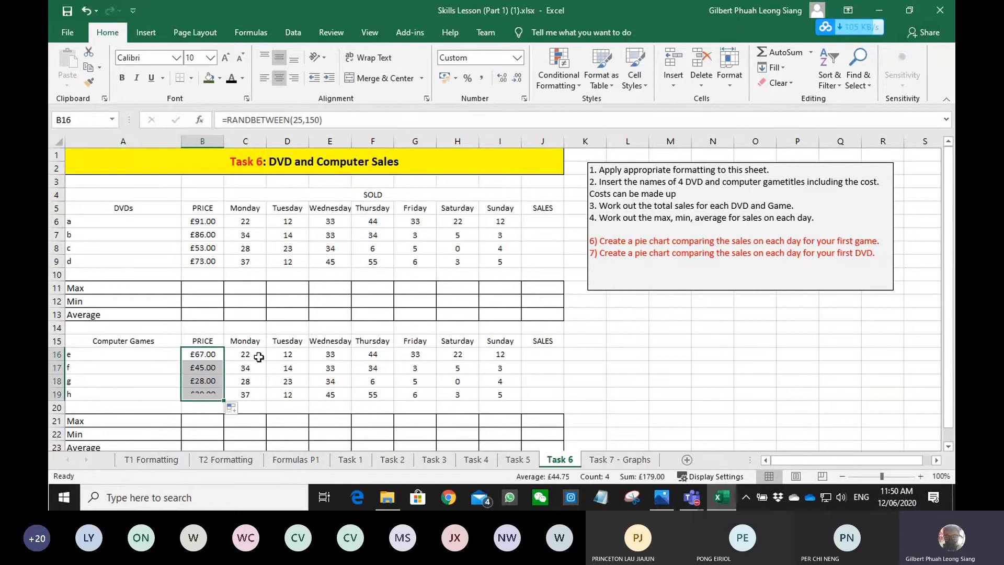
- Calculate each DVD's total sales in J6:J9 by filling down the formula =B6*SUM(C6:I6)
click(536, 223)
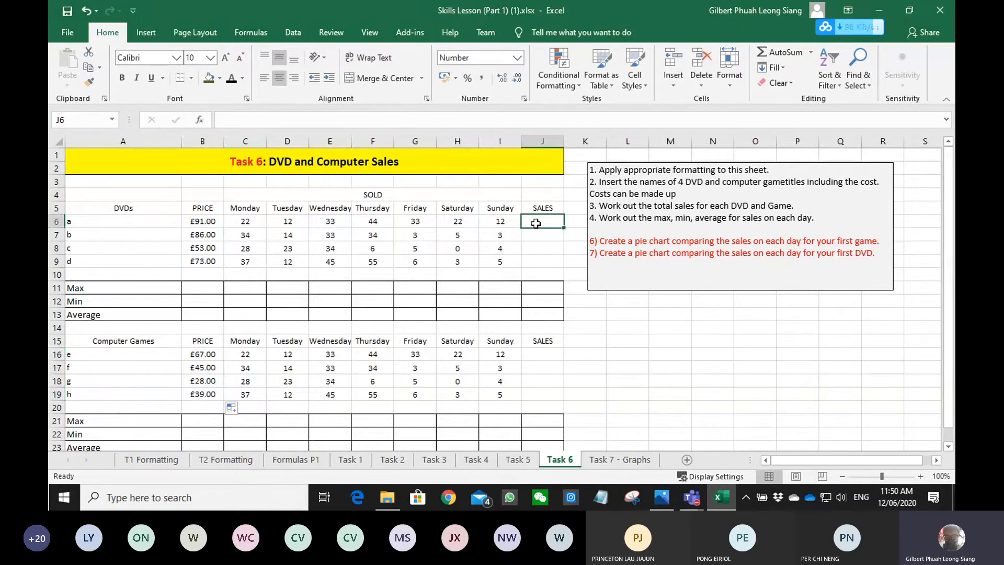
text(=)
key(Left)
key(Left)
key(Left)
key(Left)
key(Left)
key(Left)
key(Left)
key(Left)
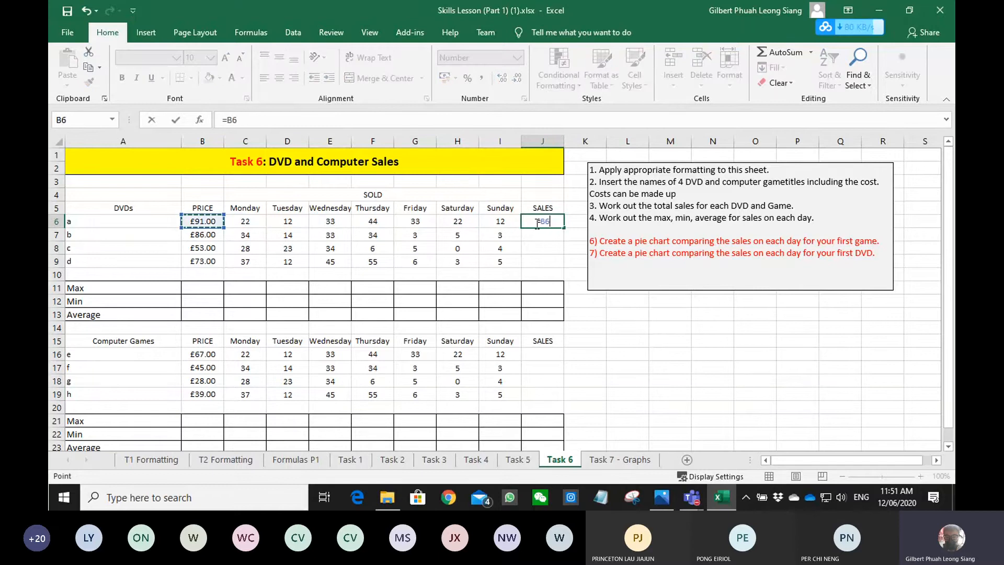
text(*s)
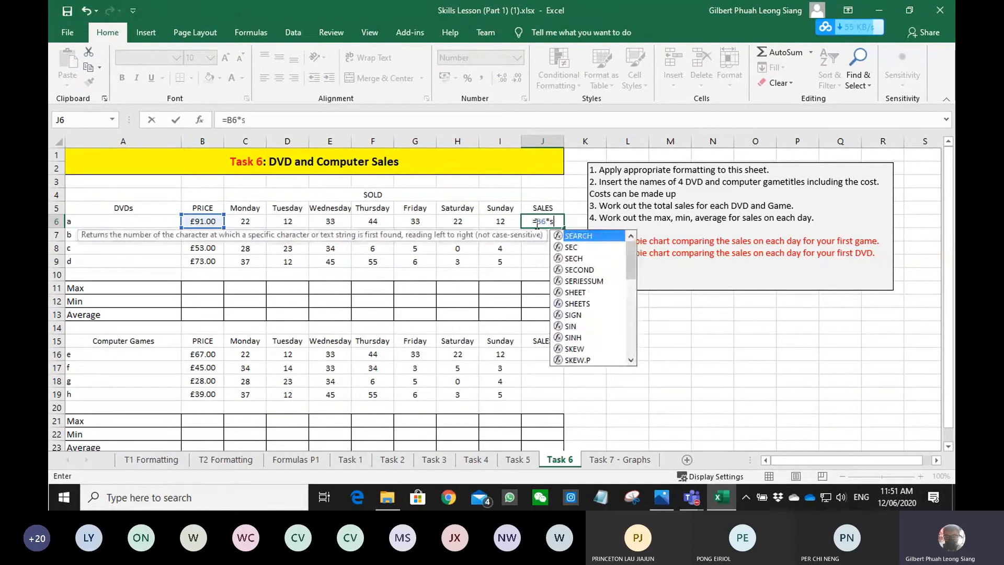
text(um()
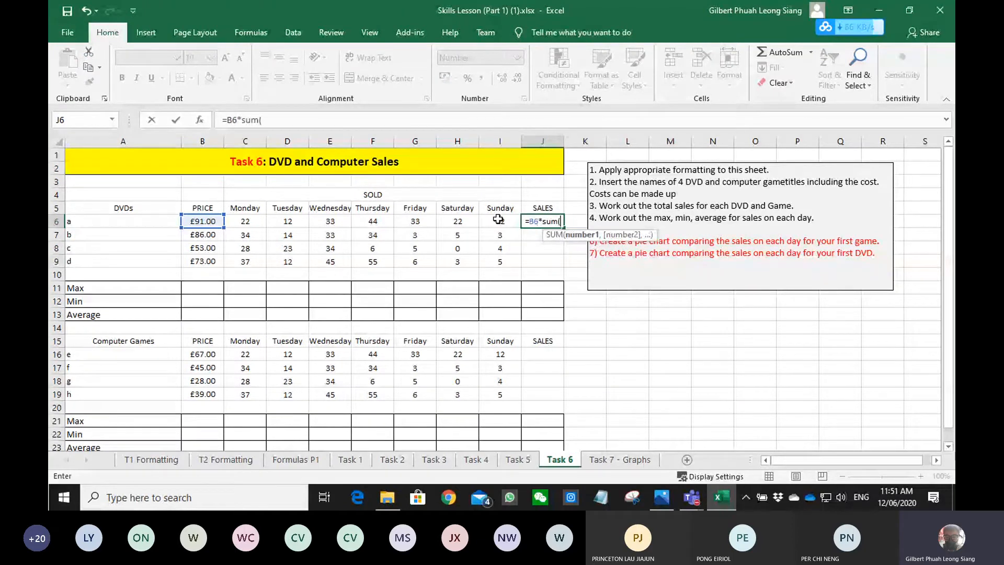
drag(498, 220, 238, 219)
text())
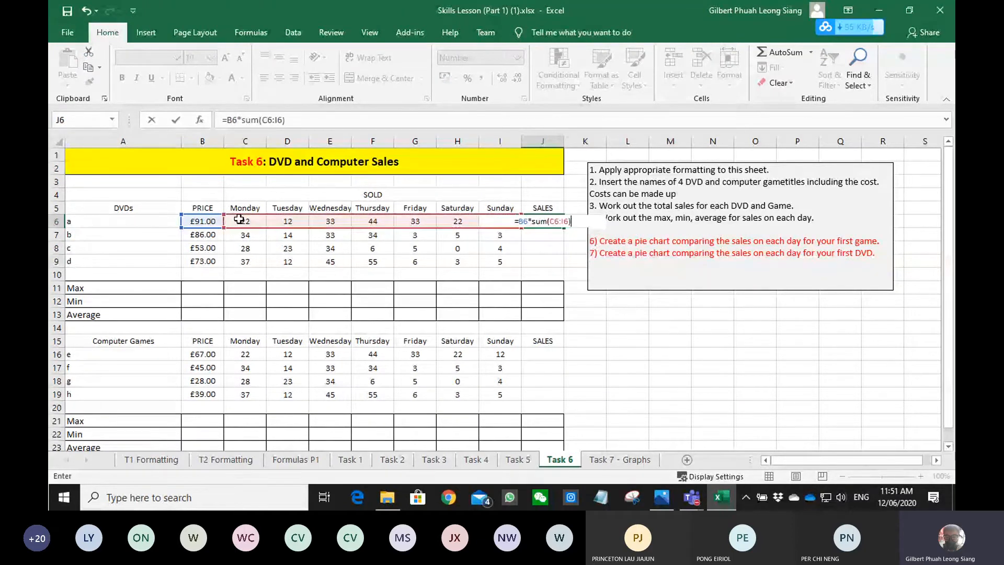
key(Return)
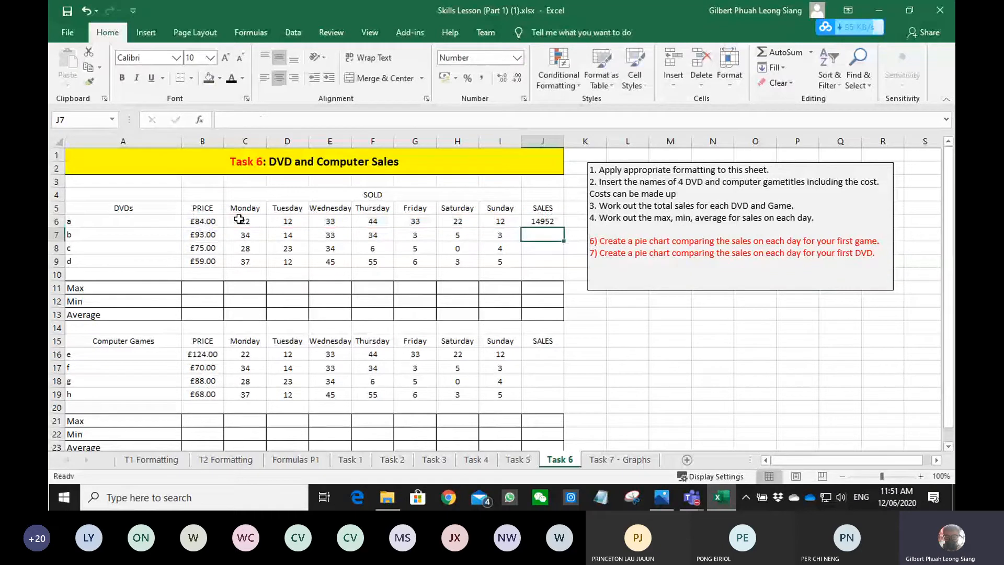
key(Up)
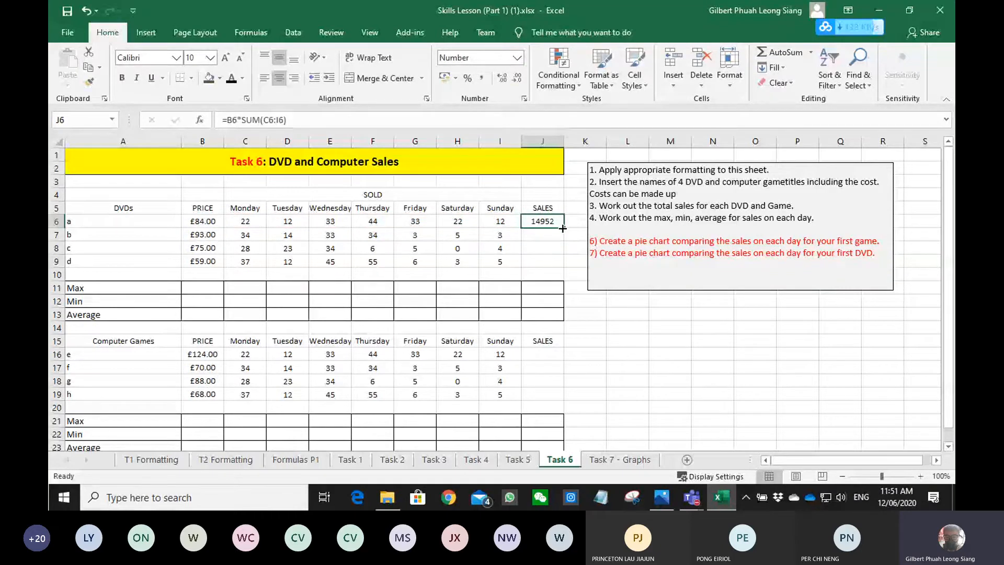
drag(563, 228, 544, 264)
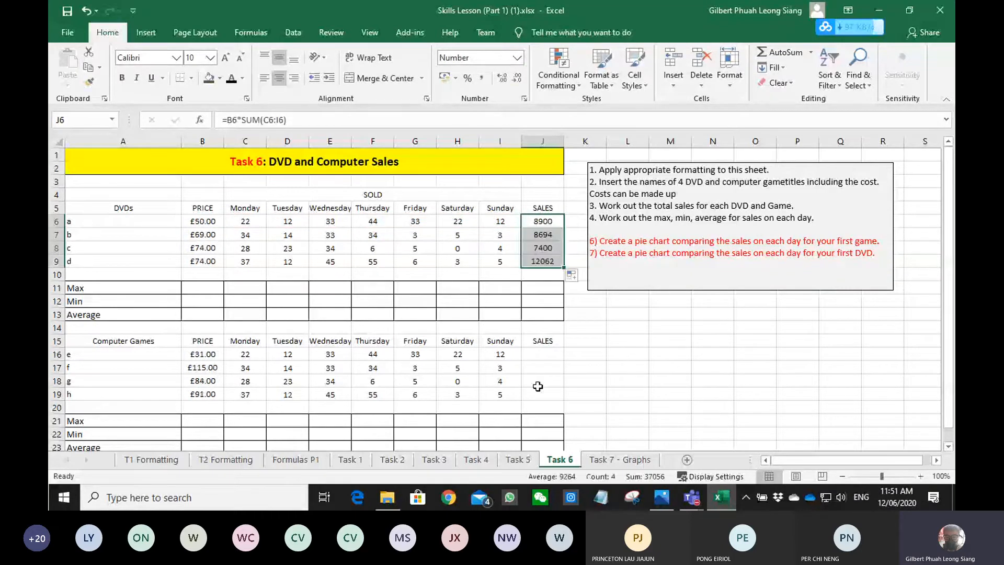
- Calculate each computer game's total sales in J16:J19 by filling down the formula =B16*SUM(C16:I16)
click(538, 356)
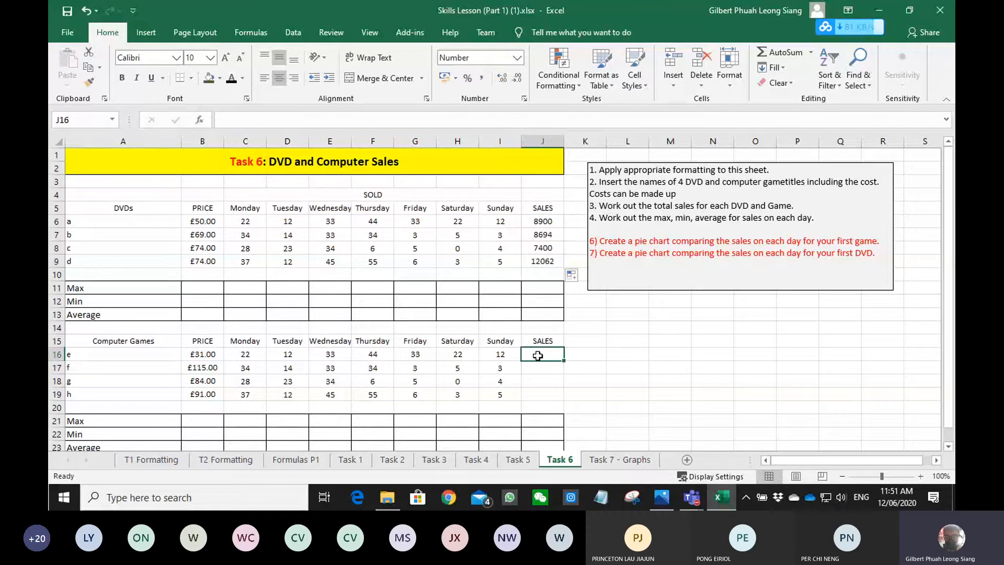
text(=)
key(Left)
key(Left)
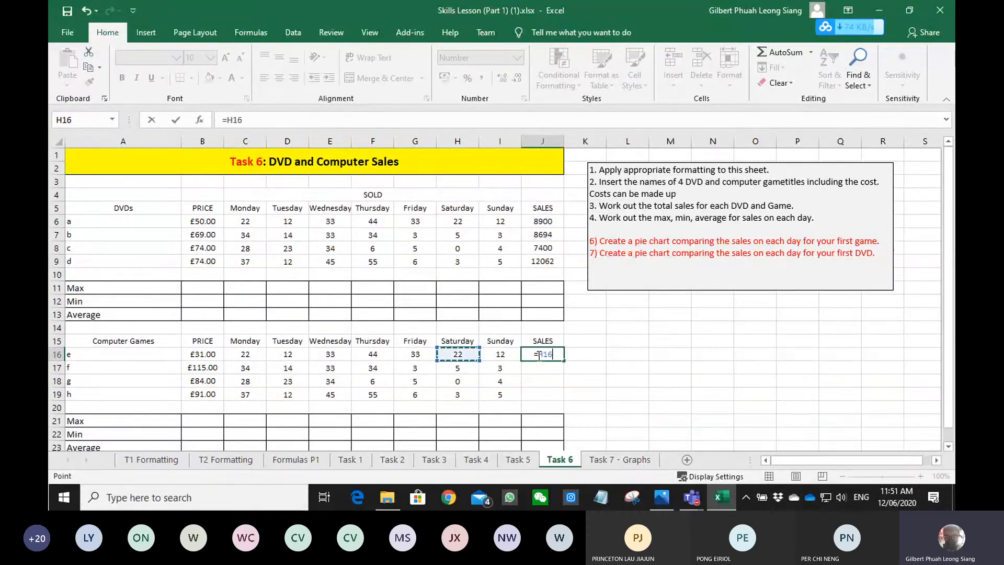
key(Left)
key(Left)
key(Left)
key(Left)
key(Left)
key(Left)
text(*)
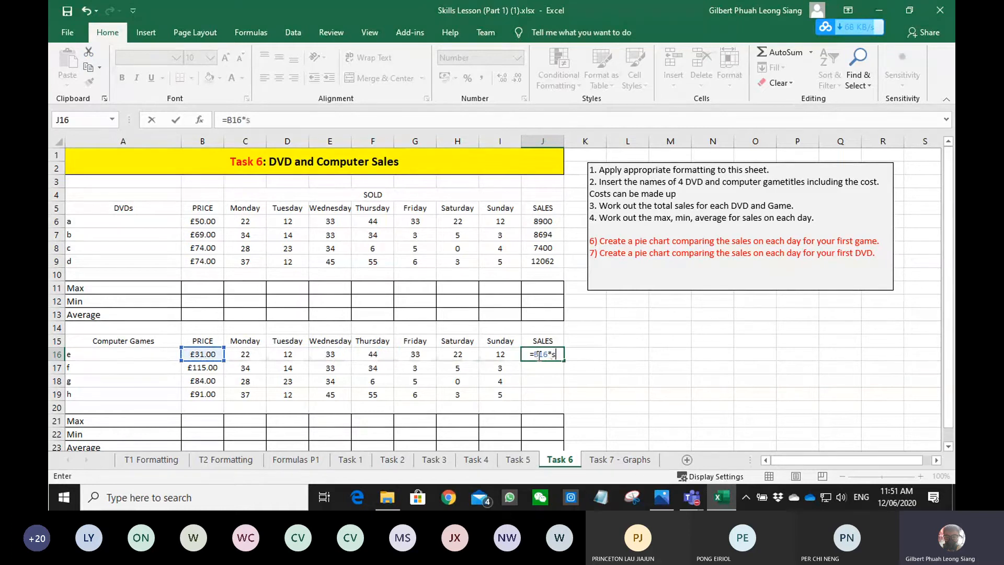
text(sum()
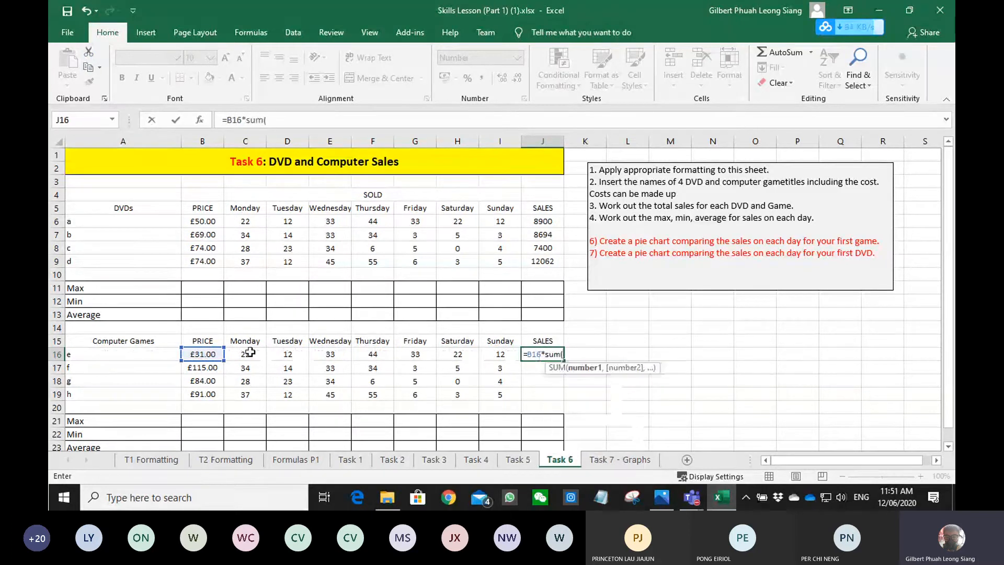
drag(250, 352, 491, 356)
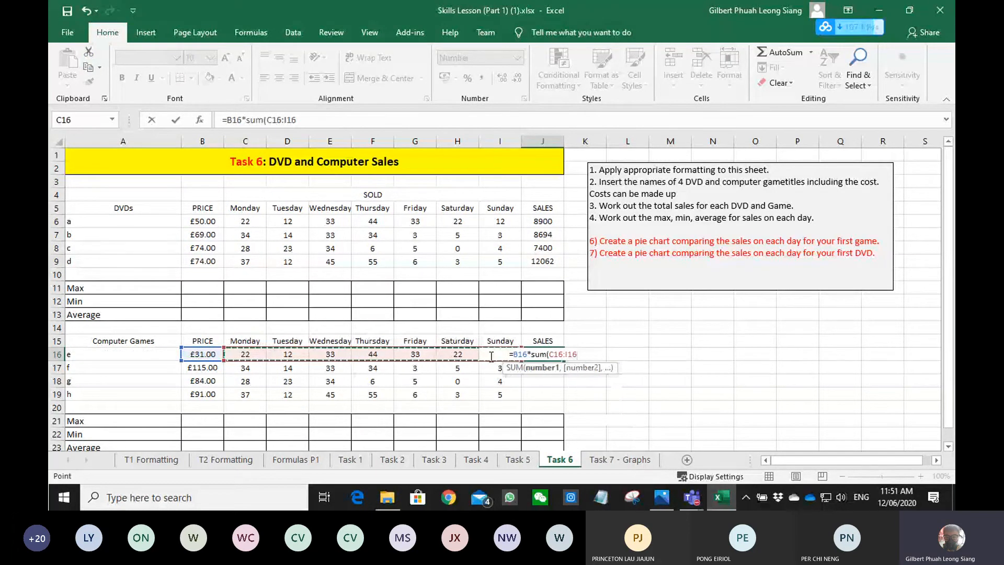
key(Return)
key(Return)
drag(564, 361, 560, 399)
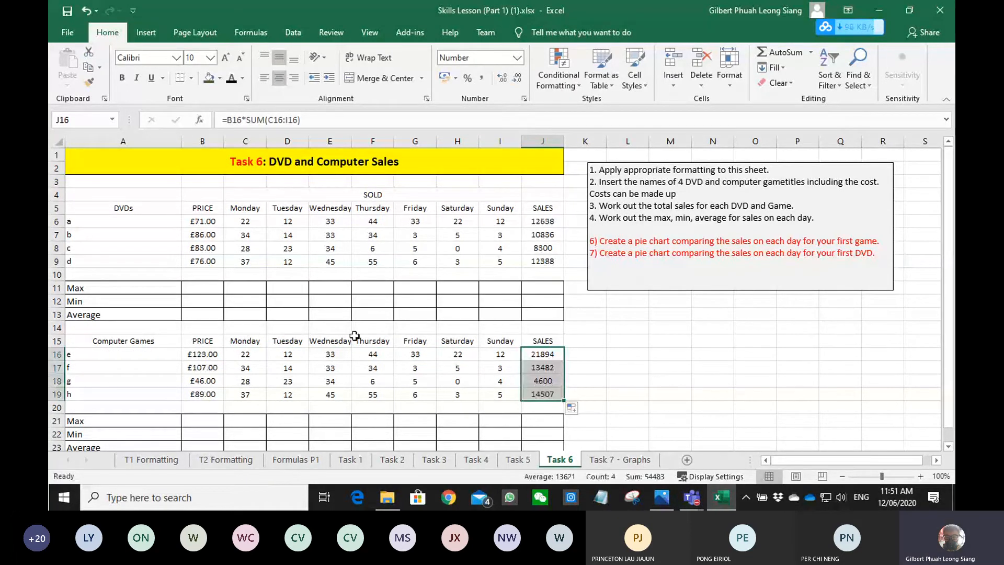
- Calculate the maximum DVD price in B11 with the MAX function over B6:B9
scroll(354, 336, down, 1)
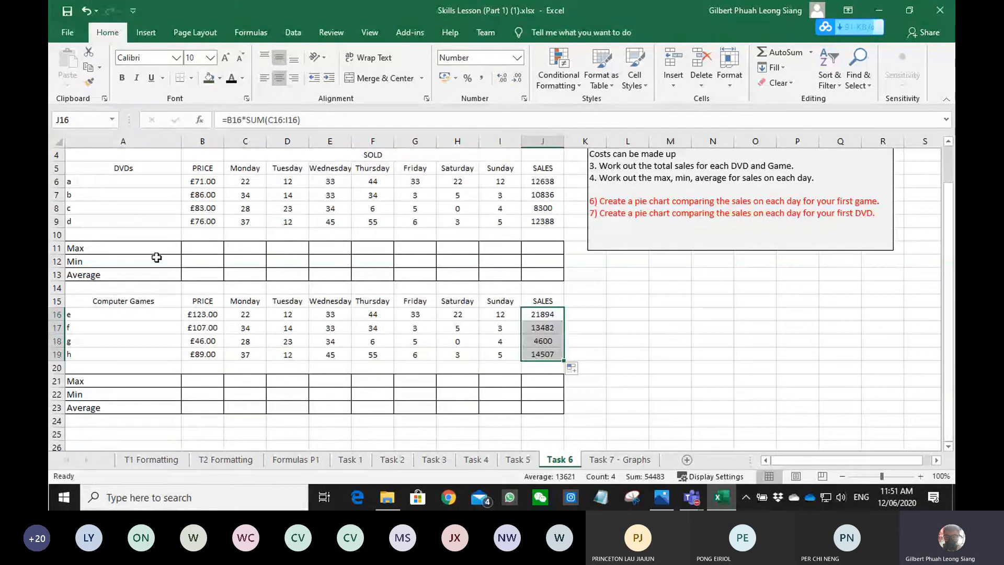
click(227, 247)
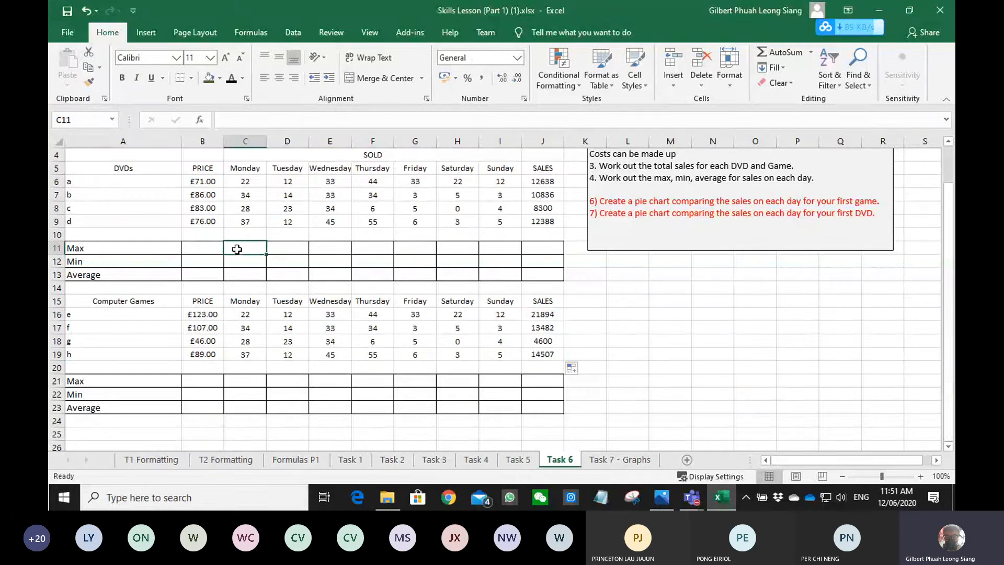
scroll(234, 249, up, 1)
click(197, 286)
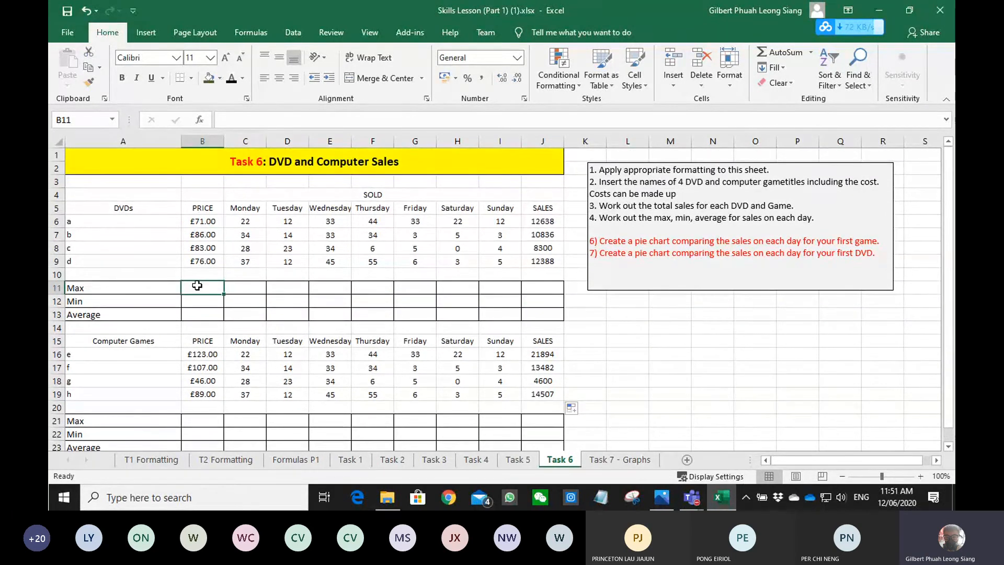
text(=max()
key(Up)
key(Up)
key(shift+Up)
key(shift+Up)
key(shift+Up)
key(Return)
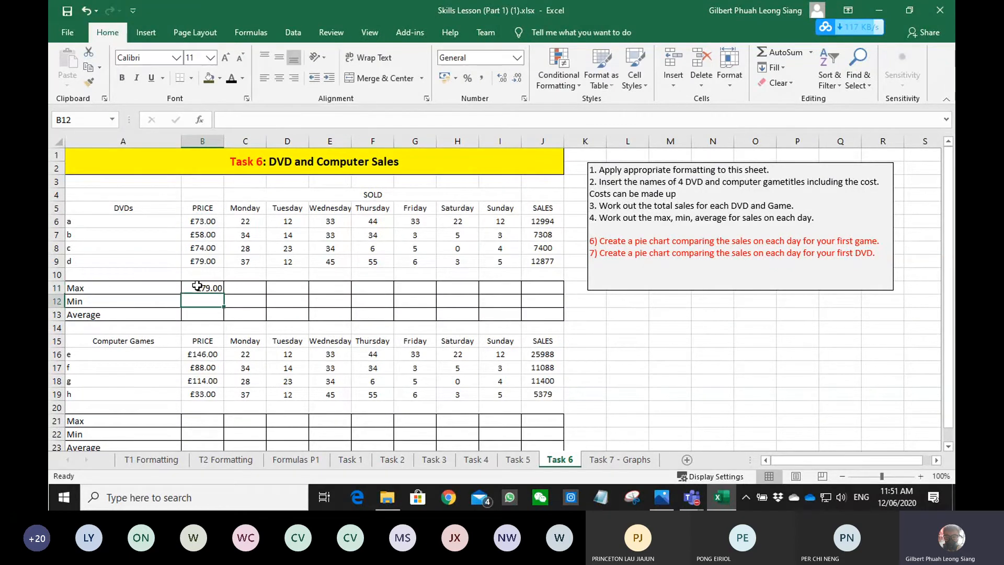
- Calculate the minimum DVD price in B12 with the MIN function over B6:B9
text(=min)
key(Tab)
key(Up)
key(Up)
key(Up)
key(shift+Up)
key(shift+Up)
key(shift+Up)
key(Return)
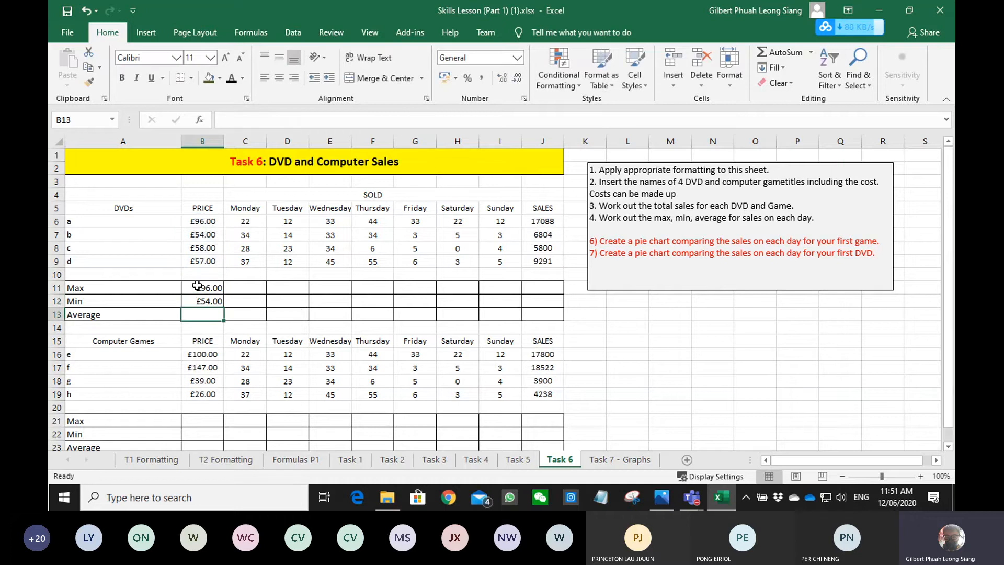
- Calculate the average DVD price in B13 with the AVERAGE function over B6:B9
text(=ave)
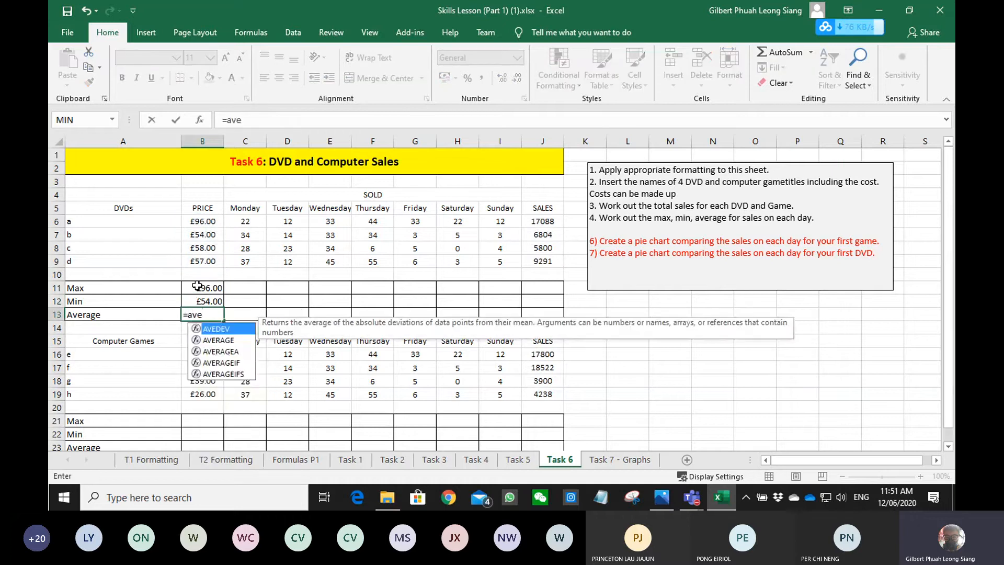
key(Down)
key(Tab)
key(Up)
key(Up)
key(Up)
key(Up)
key(shift+Up)
key(shift+Up)
key(shift+Up)
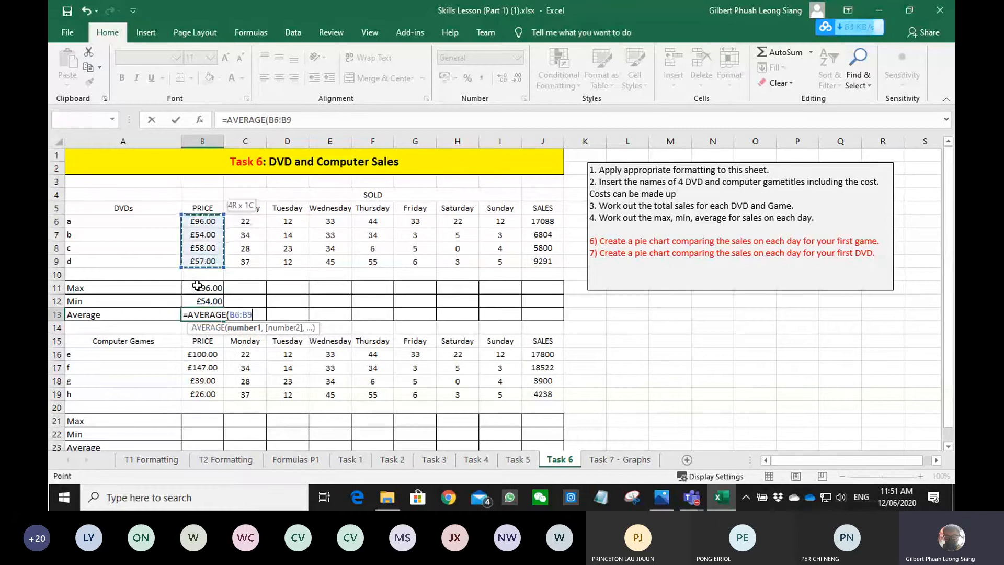
key(Return)
- Fill the DVD max, min and average formulas from B11:B13 across to column J, and re-enter J11 so the column fits its values
drag(197, 285, 210, 315)
drag(224, 320, 558, 335)
click(534, 287)
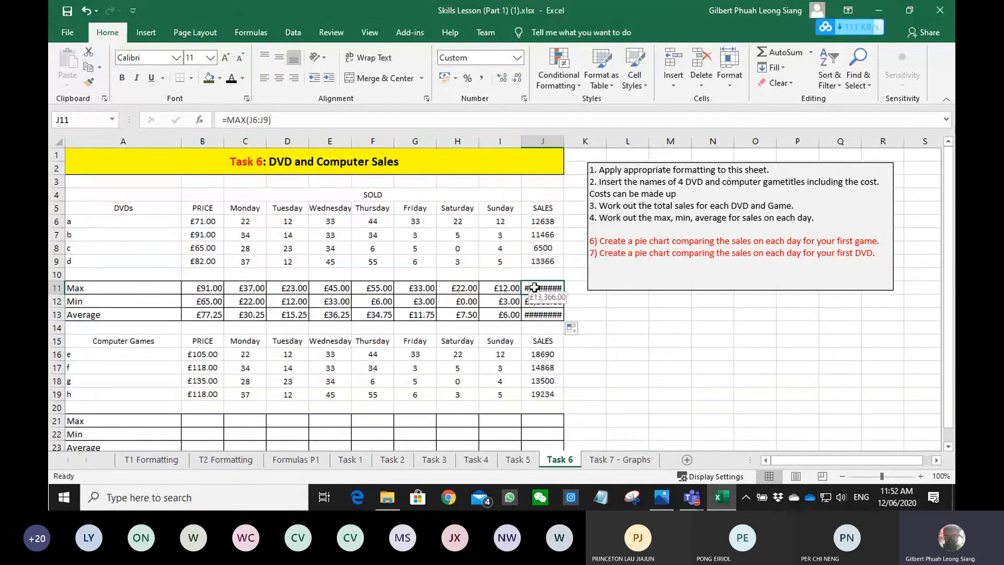
double_click(534, 287)
key(Return)
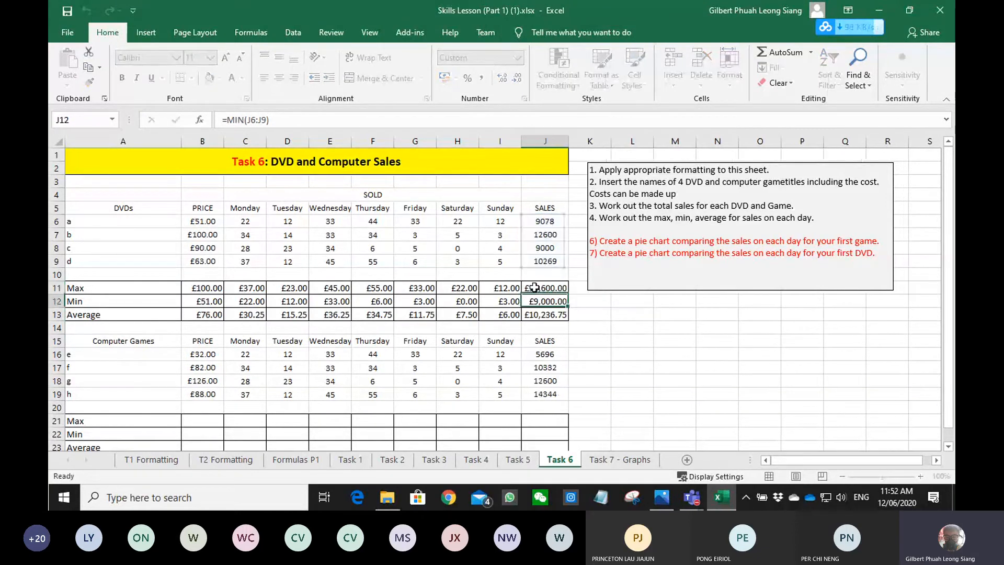
- Calculate the maximum computer game price in B21 with the MAX function over B16:B19
scroll(565, 344, down, 1)
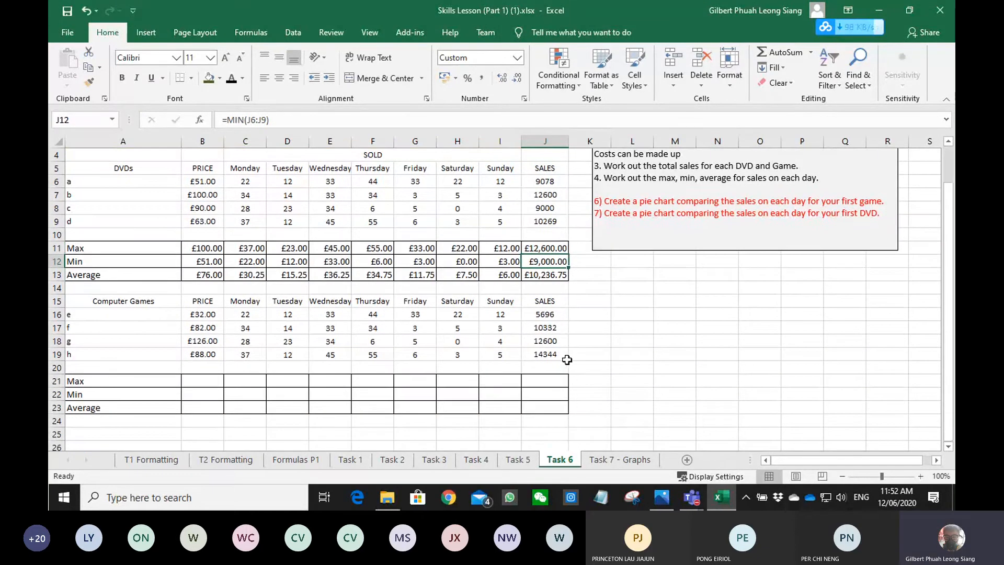
click(207, 380)
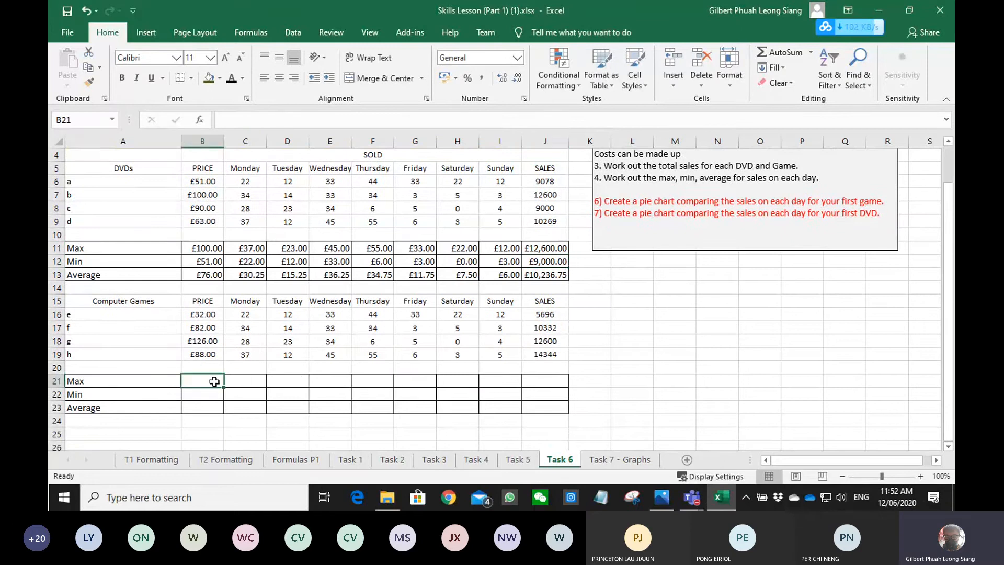
text(=max)
key(Tab)
key(Up)
key(Up)
key(Up)
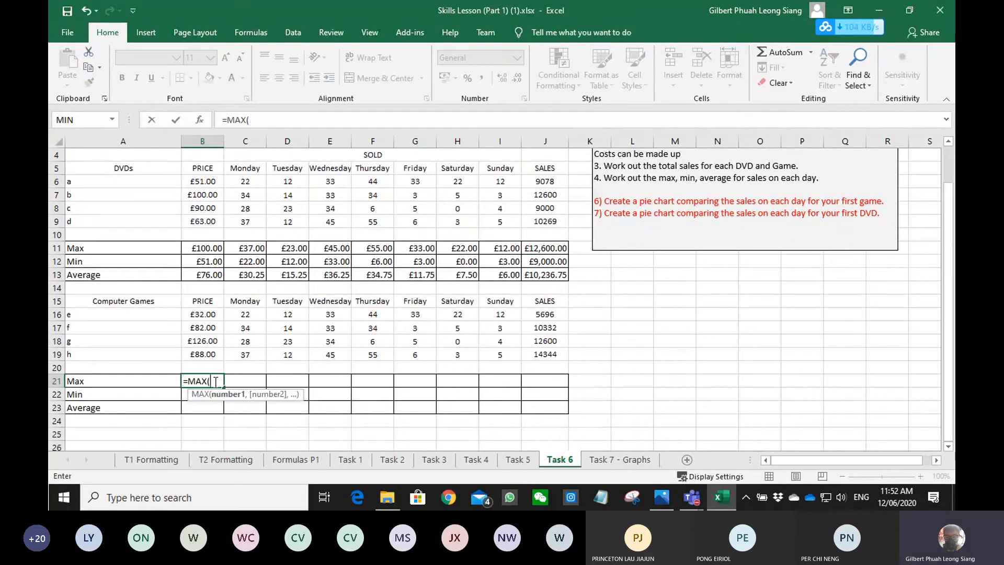
key(Down)
key(shift+Up)
key(shift+Up)
key(shift+Up)
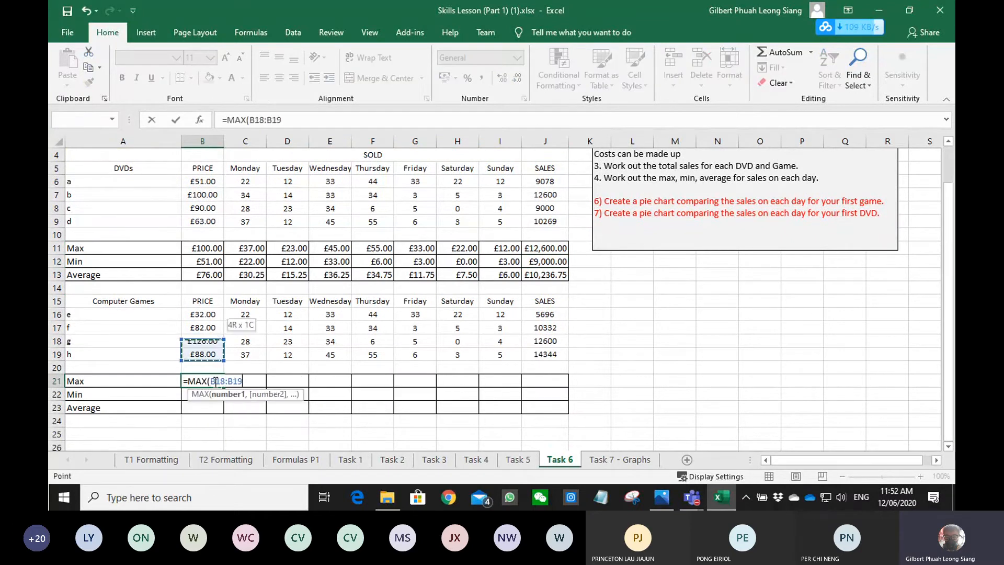
key(Return)
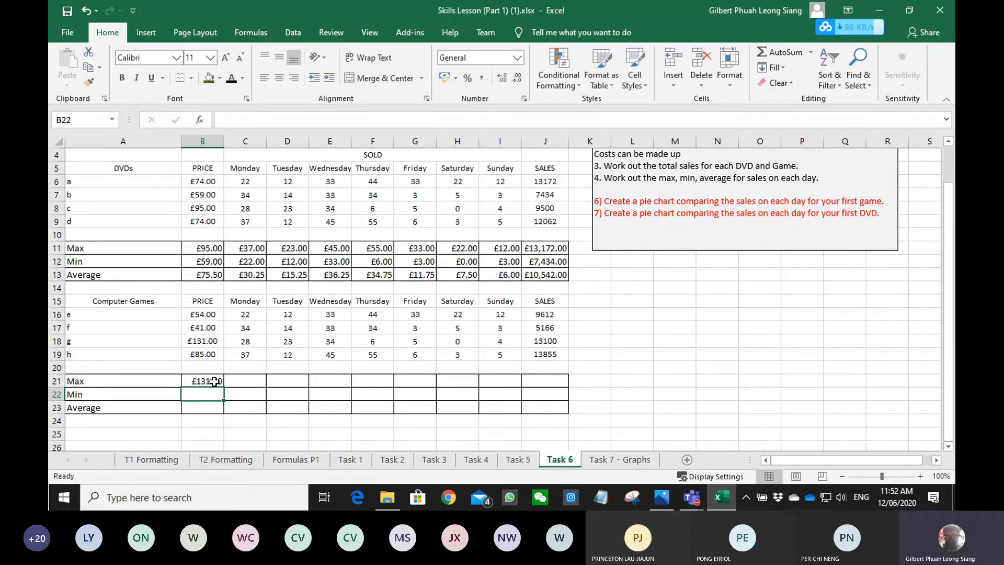
- Calculate the minimum computer game price in B22 with the MIN function over B16:B19
text(=min)
key(Tab)
key(Up)
key(Up)
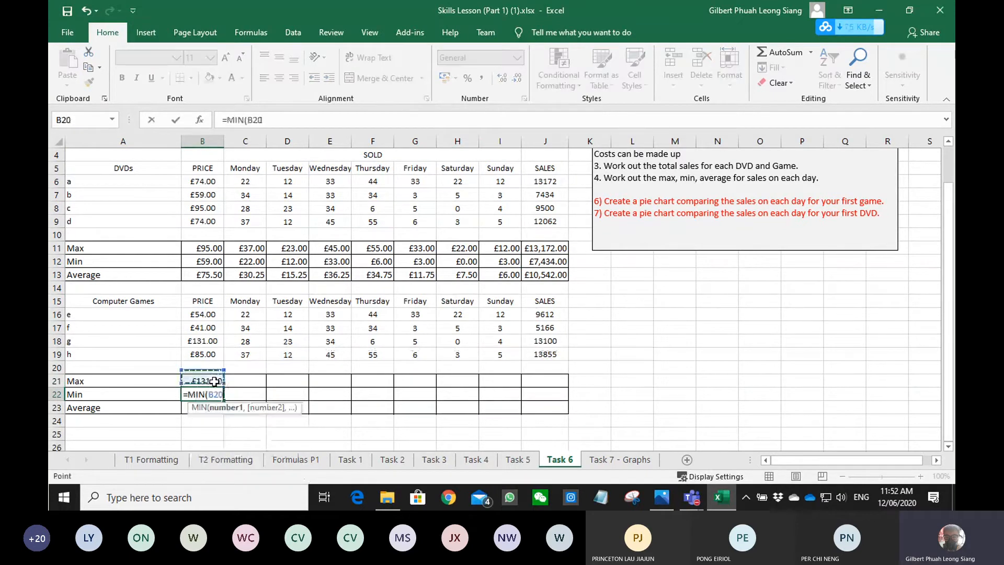
key(Up)
key(shift+Up)
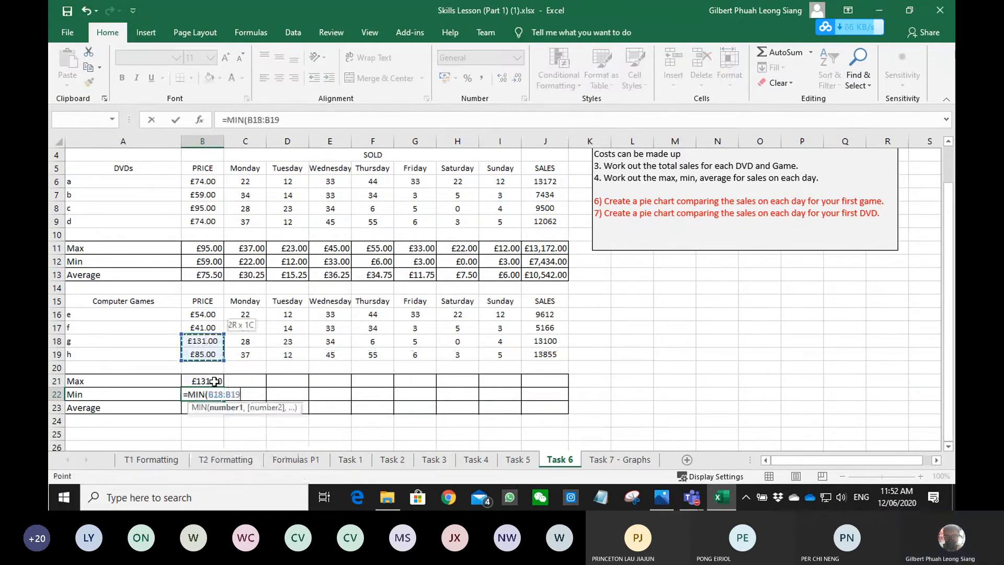
key(Return)
- Calculate the average computer game price in B23 with the AVERAGE function over B16:B19
text(=ave)
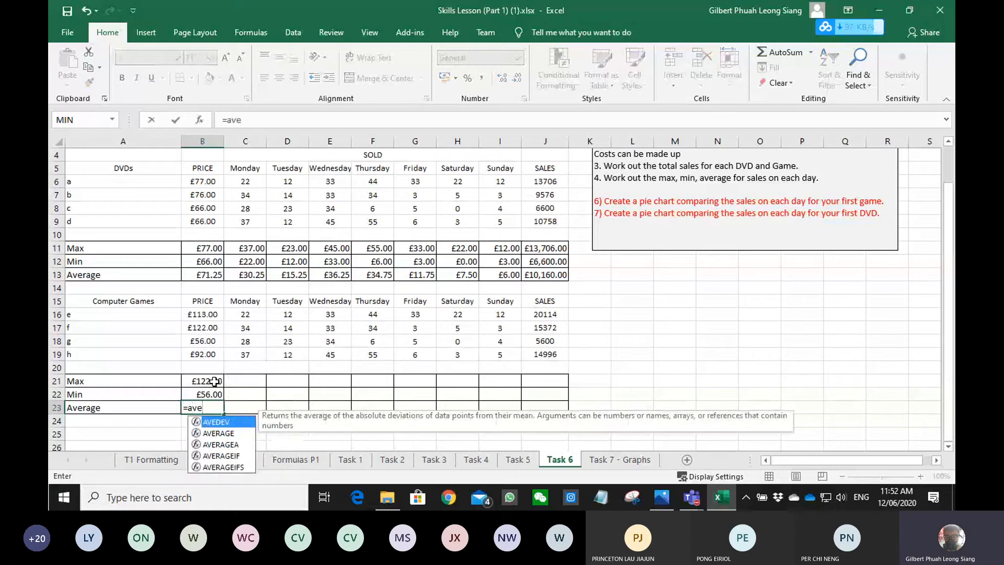
key(Down)
key(Tab)
key(Up)
key(Up)
key(Up)
key(Up)
key(shift+Up)
key(shift+Up)
key(shift+Up)
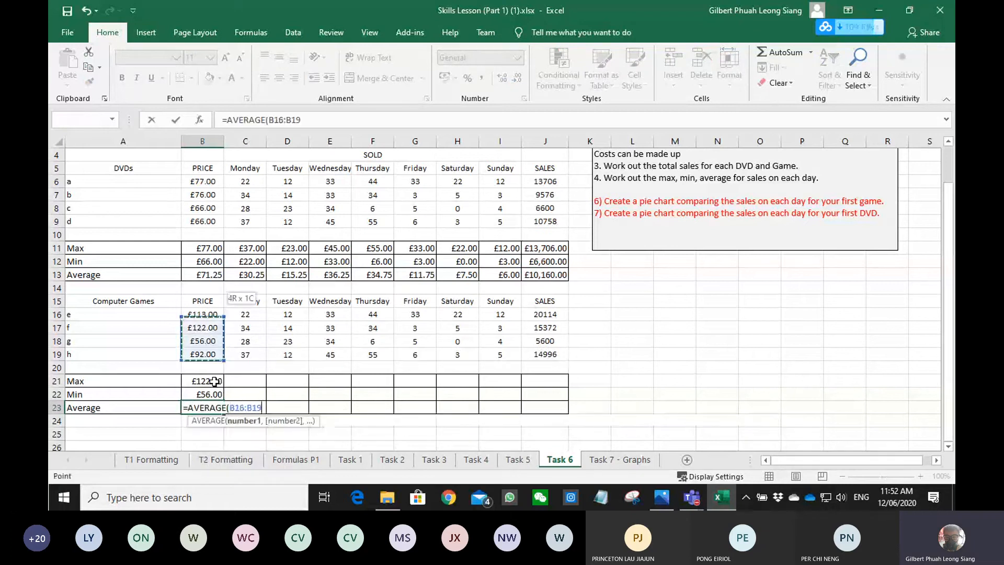
- Fill the computer games max, min and average formulas from B21:B23 across to column J
click(215, 381)
drag(214, 381, 557, 413)
click(655, 369)
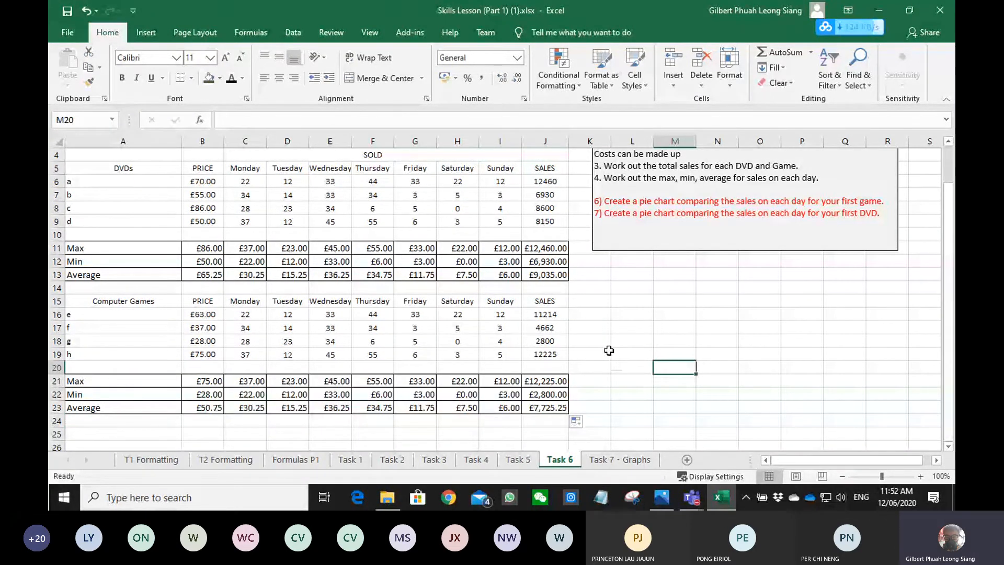
scroll(609, 350, up, 1)
drag(721, 241, 883, 240)
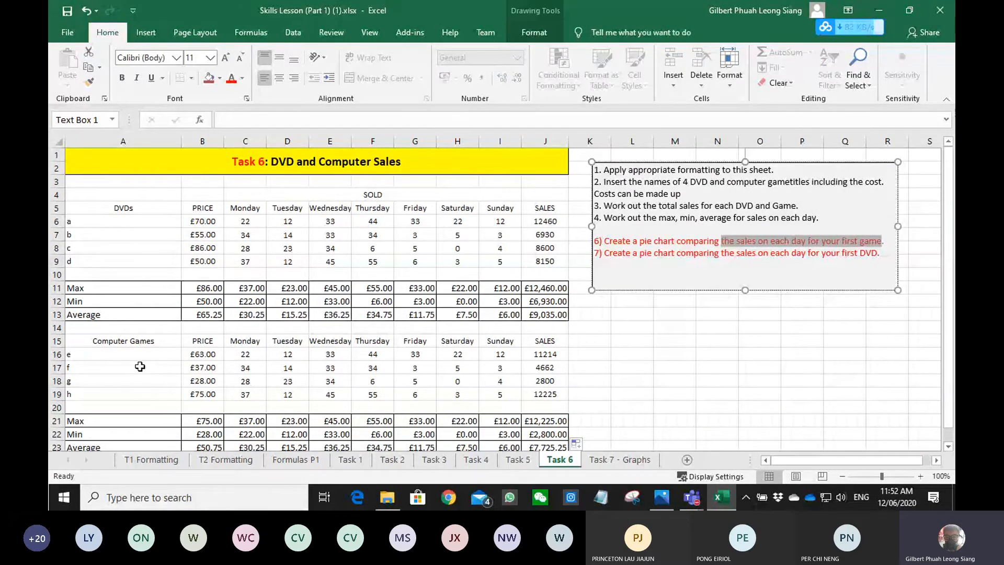
click(98, 340)
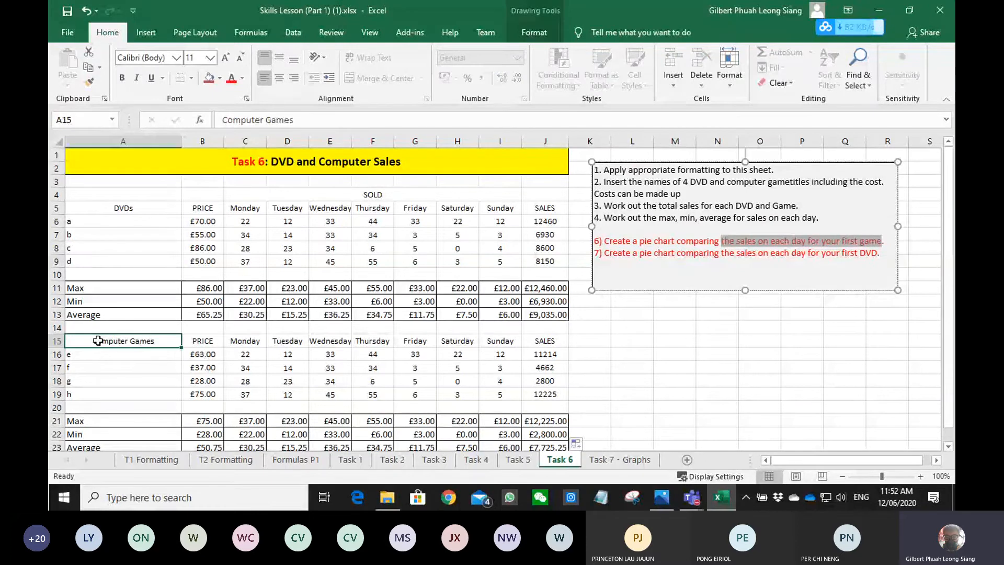
drag(98, 340, 500, 354)
click(204, 382)
- Insert a 2-D pie chart of game e's daily sales from A15:A16 and C15:I16
click(126, 338)
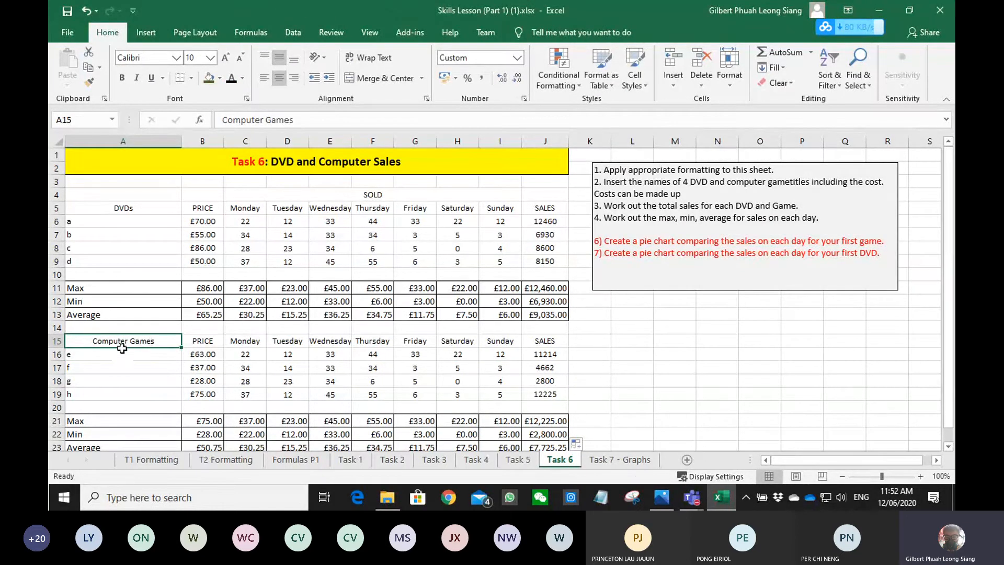
drag(122, 346, 124, 357)
drag(244, 346, 502, 353)
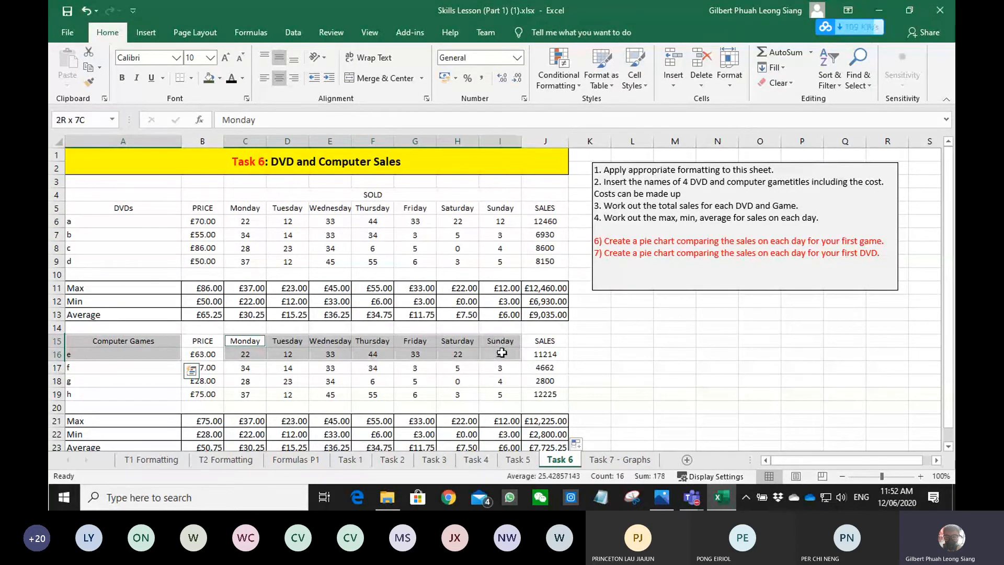
click(146, 33)
click(456, 84)
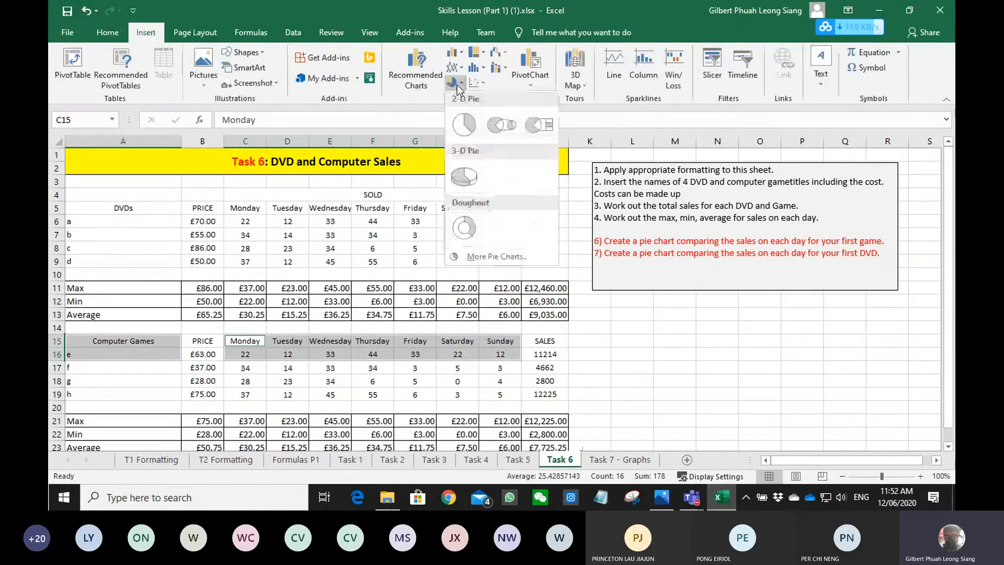
click(464, 124)
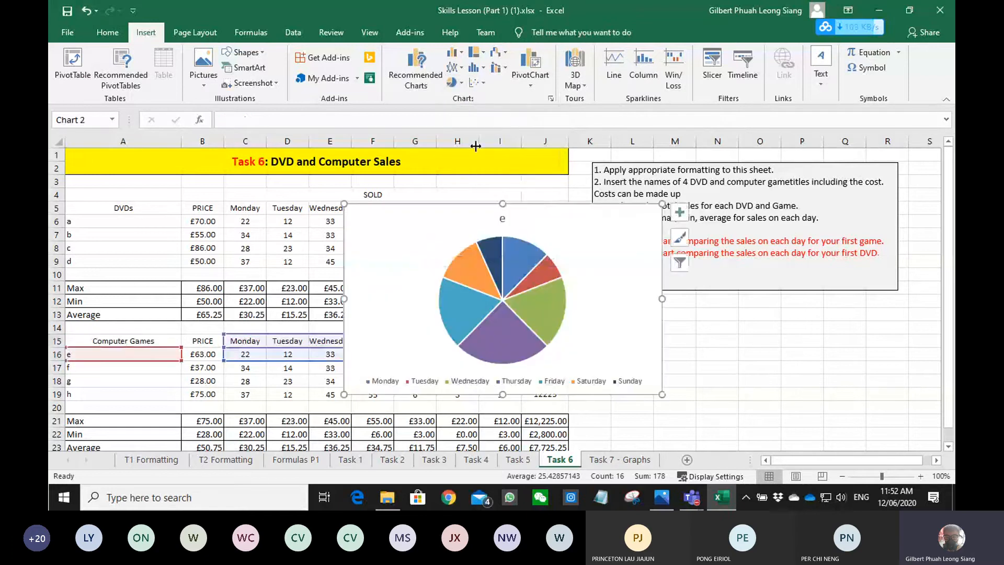
- Move the game pie chart over the empty columns beside the tables and apply the grey gradient style with percentage labels
drag(581, 212, 833, 252)
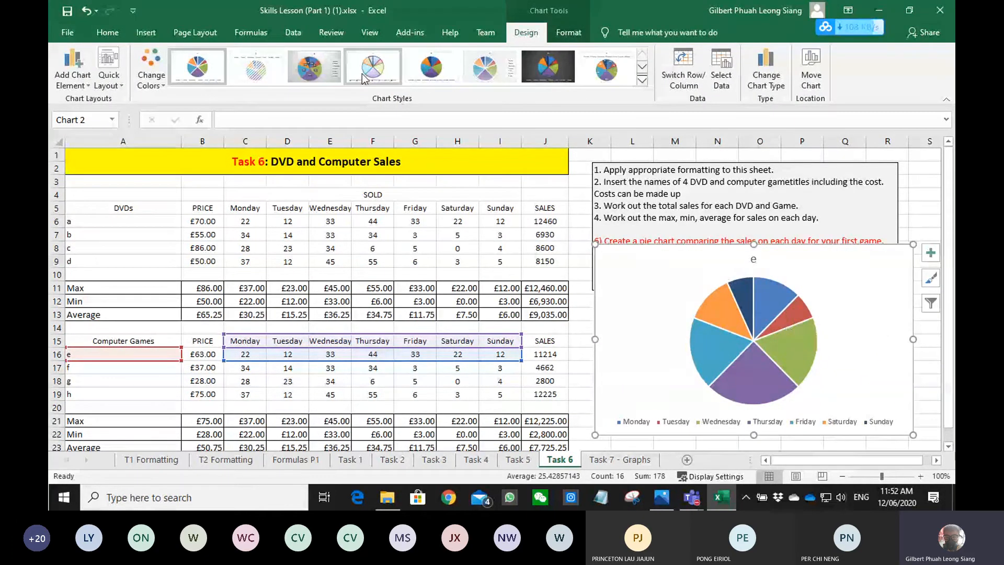
click(314, 67)
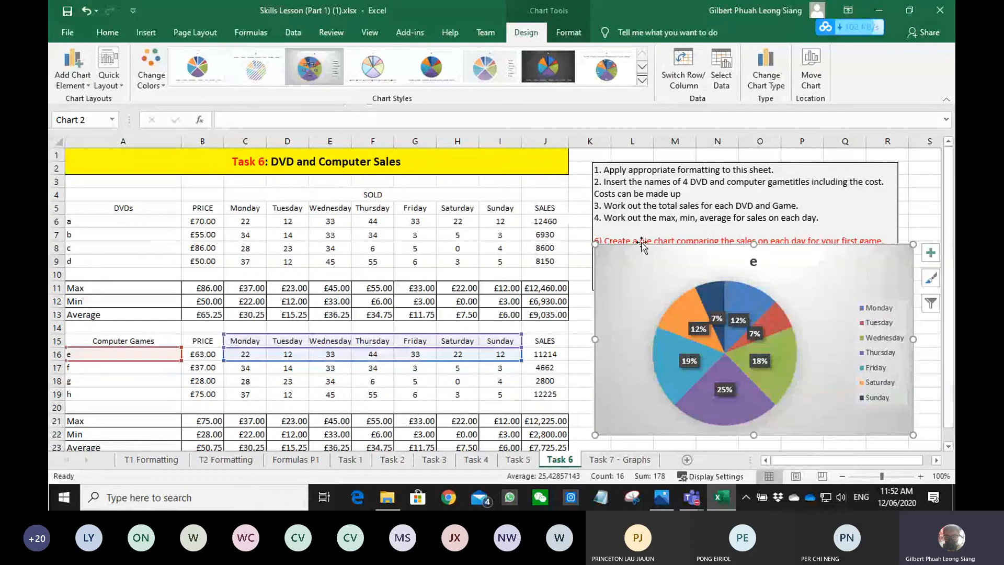
- Insert a 2-D pie chart of DVD a's daily sales from A5:A6 and C5:I6
scroll(706, 272, down, 1)
click(705, 212)
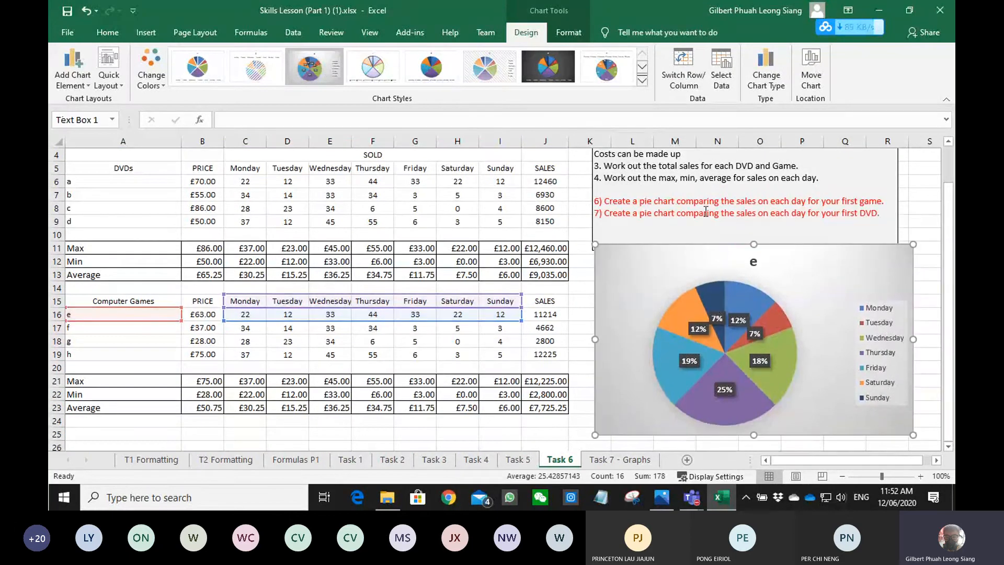
scroll(392, 231, up, 1)
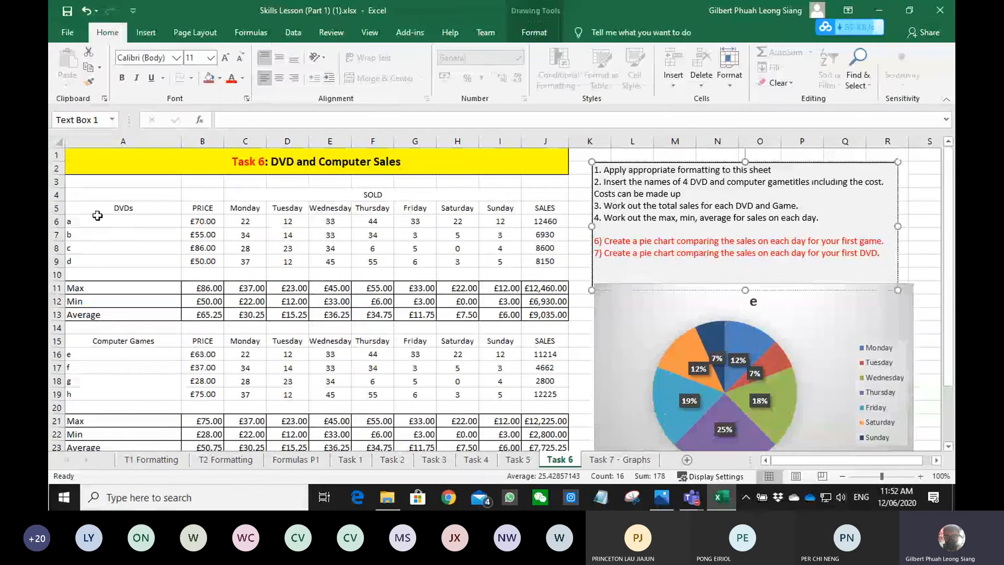
drag(97, 216, 99, 220)
drag(233, 210, 499, 222)
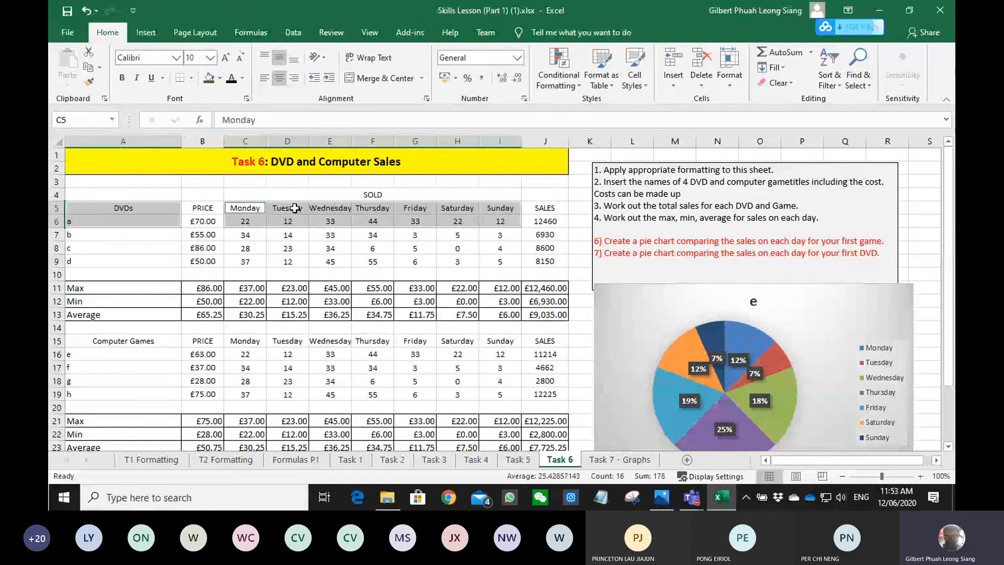
click(145, 32)
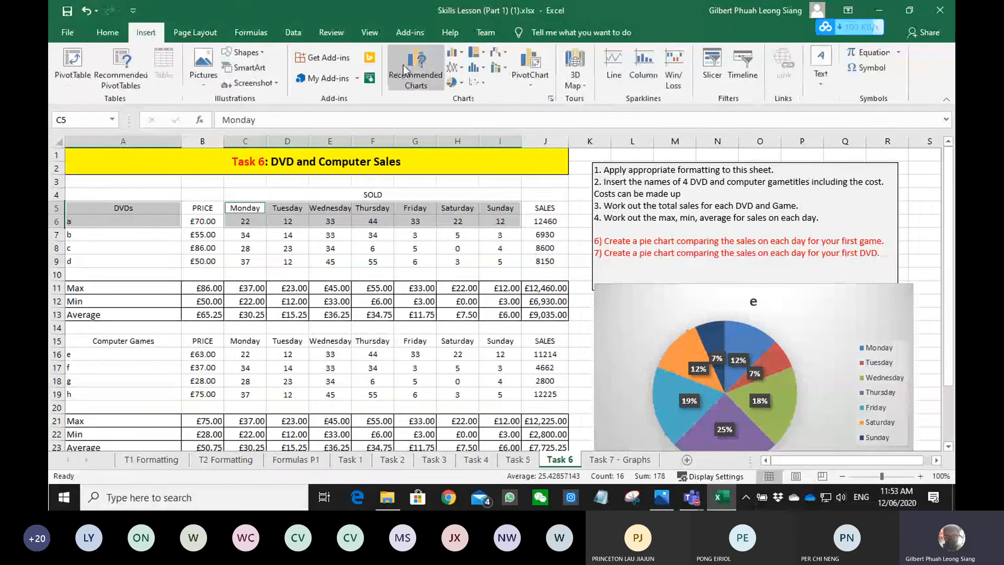
click(454, 82)
click(465, 125)
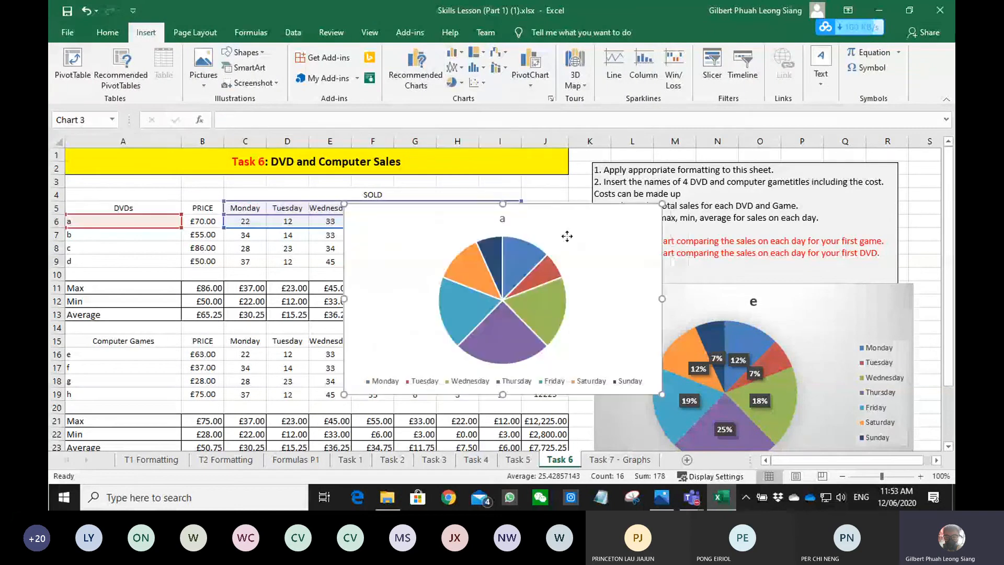
- Move the DVD pie chart down beside the game chart and apply the solid blue style with day names and percentages
drag(568, 237, 460, 310)
scroll(478, 251, down, 3)
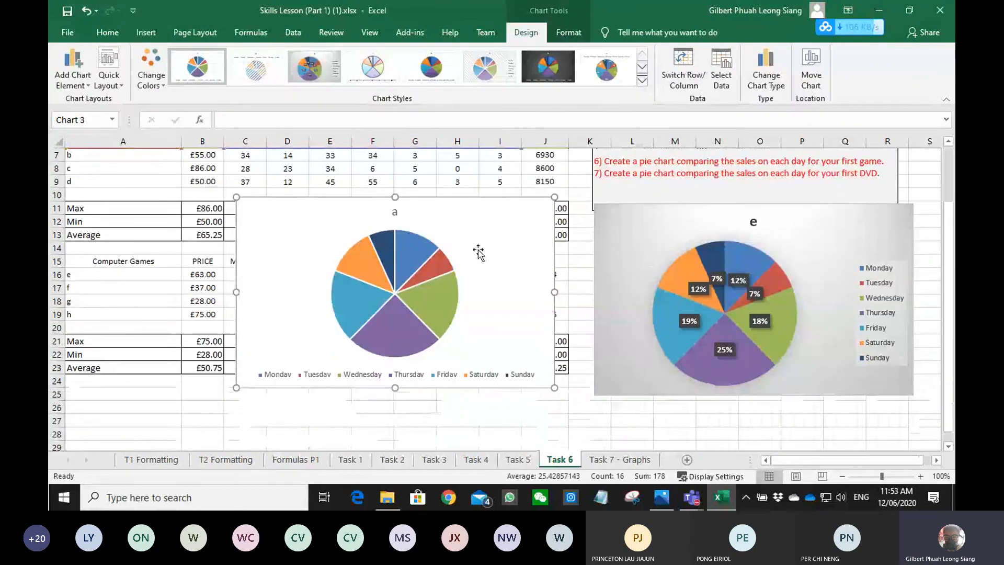
drag(495, 191, 474, 283)
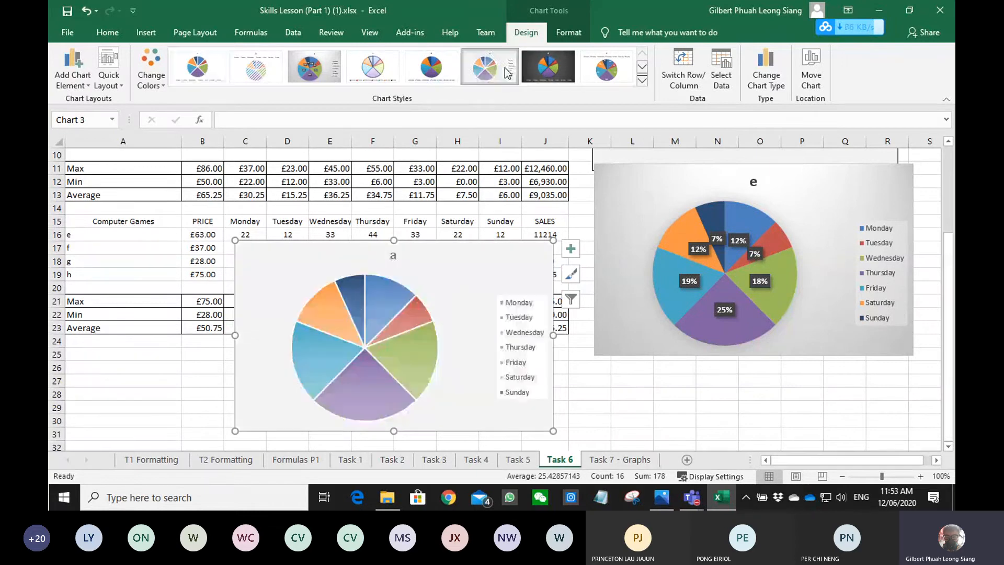
click(642, 80)
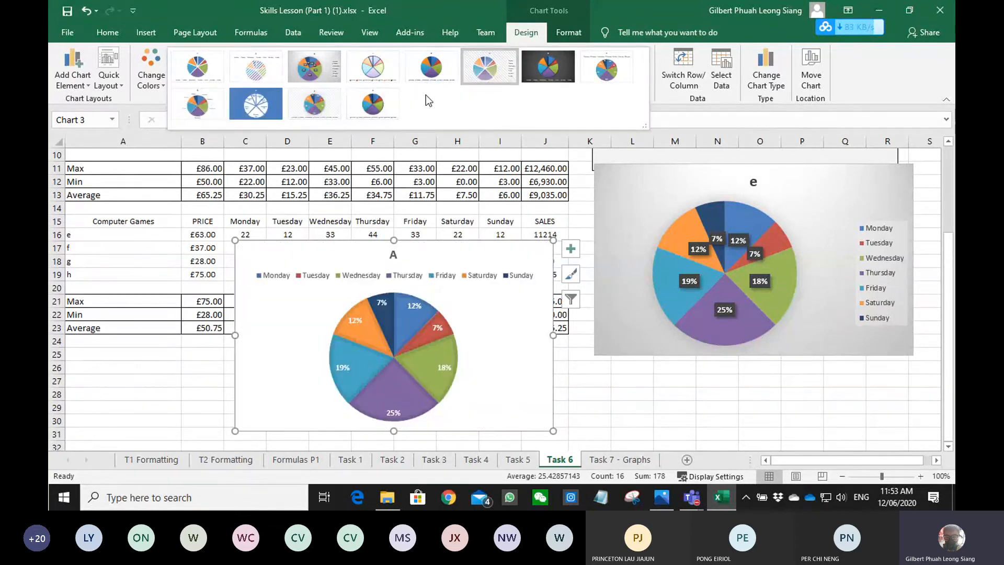
click(267, 114)
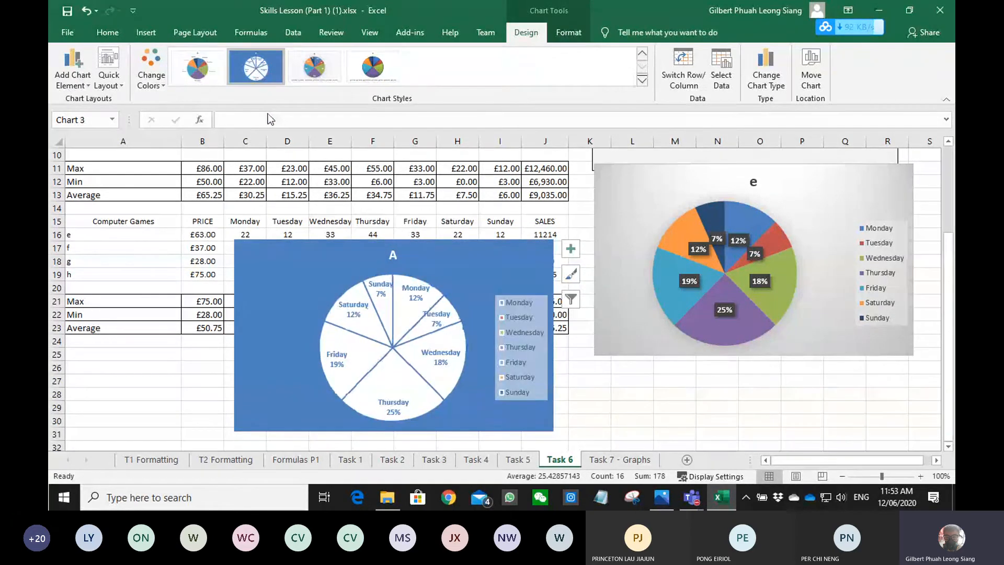
click(657, 406)
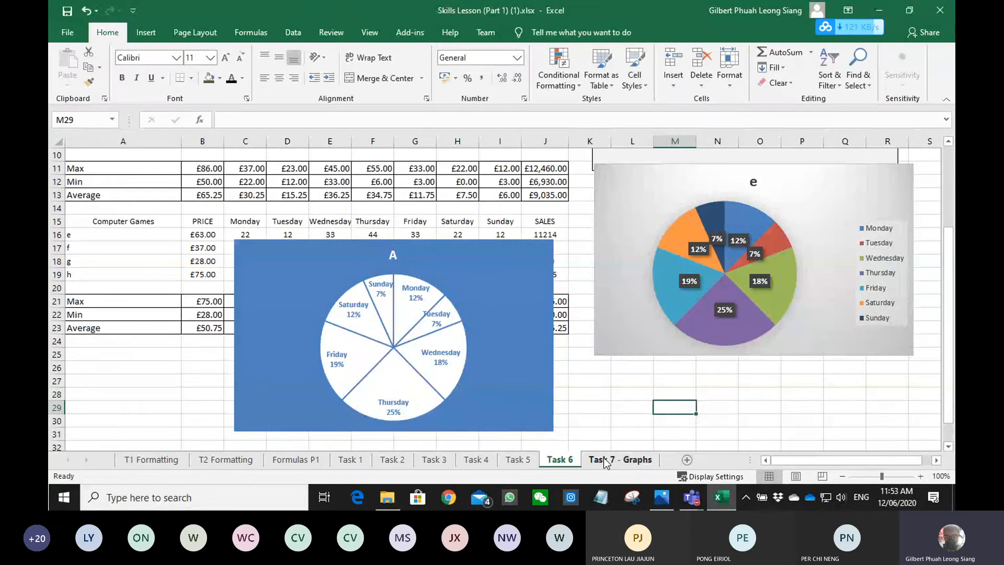
- On the Task 7 - Graphs sheet, total the 1 QT sales in D6 and the 2 QT sales in H6 with AutoSum
click(605, 462)
click(213, 224)
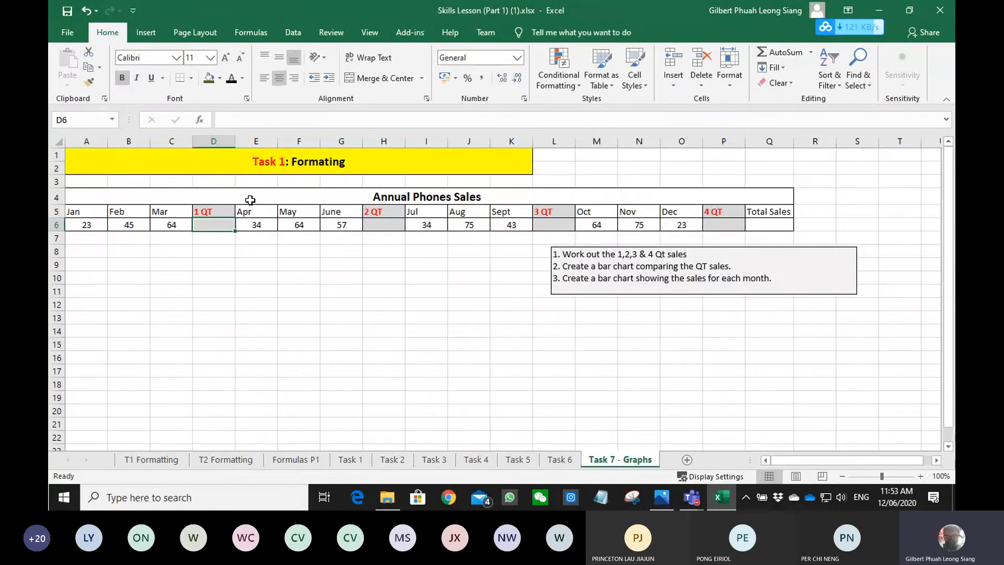
click(773, 52)
key(Return)
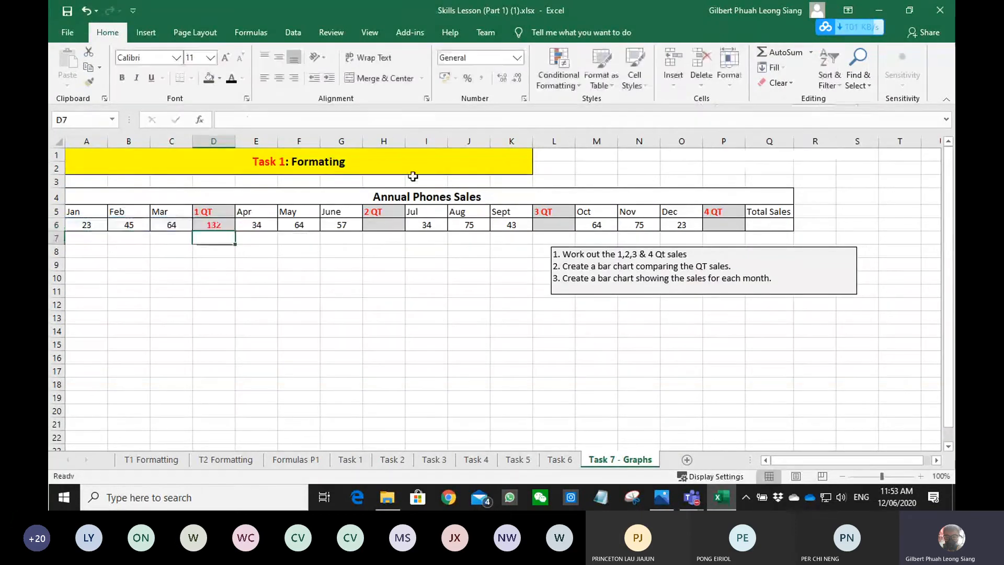
click(381, 225)
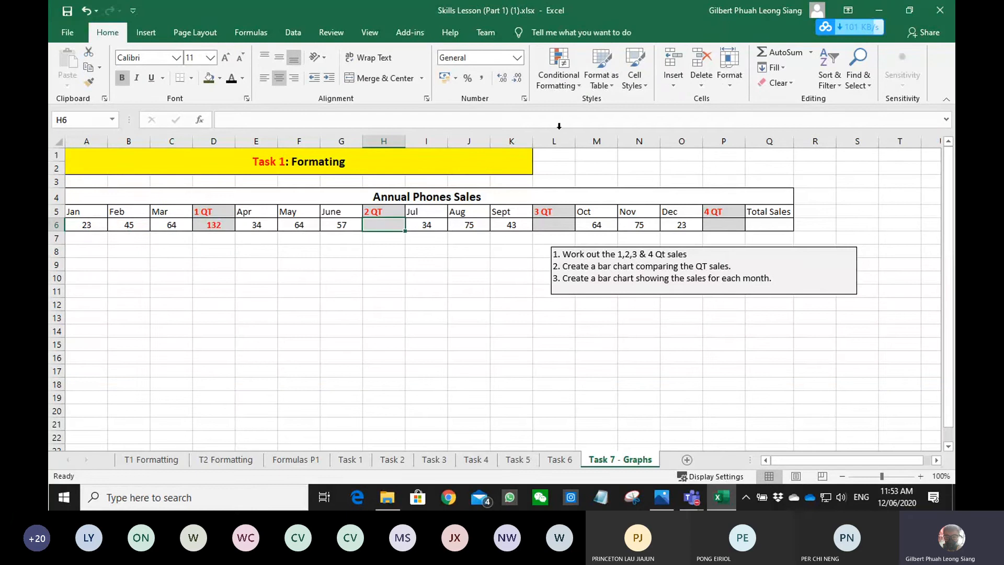
click(770, 49)
key(Return)
- Total the 3 QT sales in L6 over I6:K6 and the 4 QT sales in P6 with AutoSum
click(554, 225)
click(779, 52)
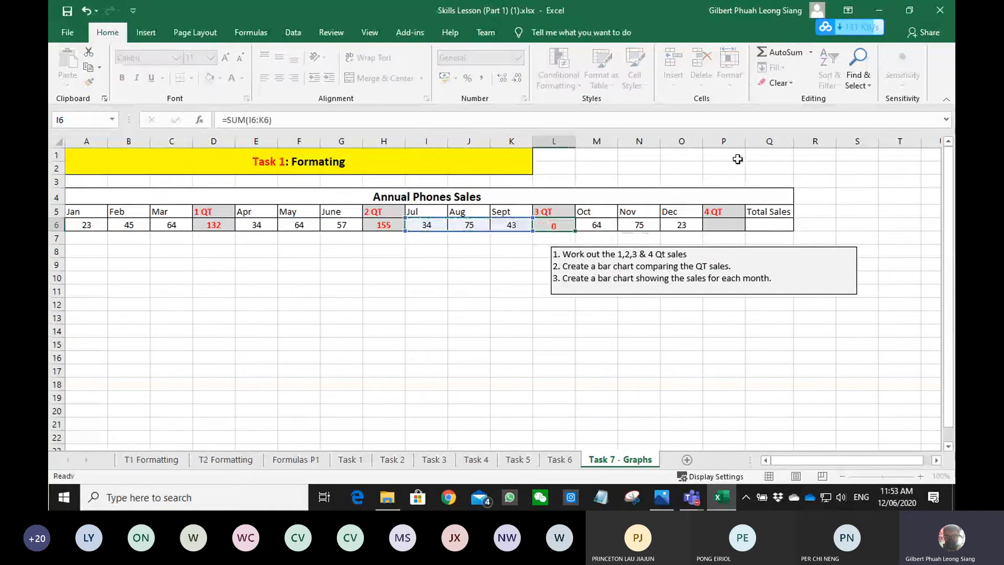
key(Return)
click(724, 225)
click(773, 52)
key(Return)
- Calculate Total Sales in Q6 by summing the four quarter totals P6, L6, H6 and D6 with AutoSum
click(780, 225)
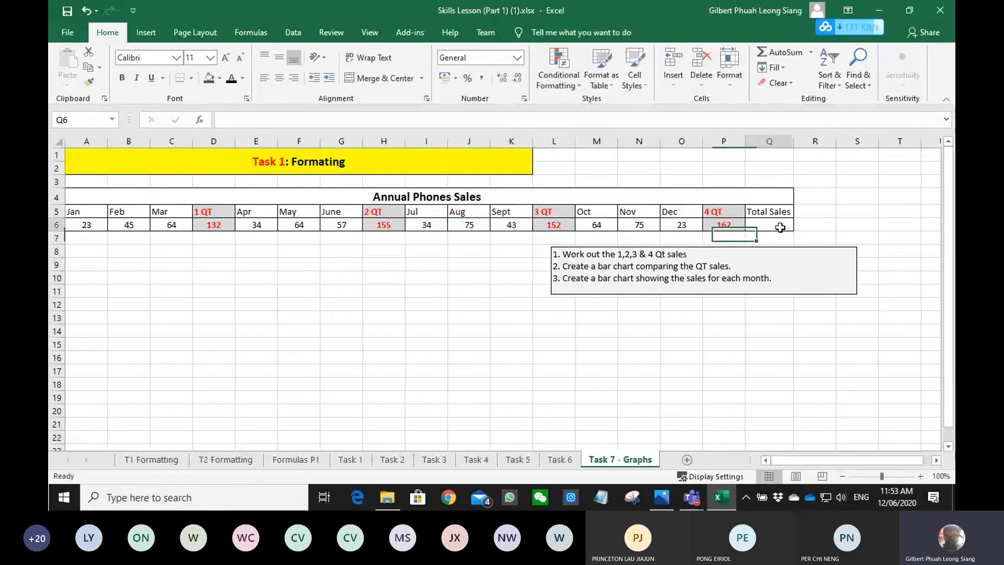
click(765, 52)
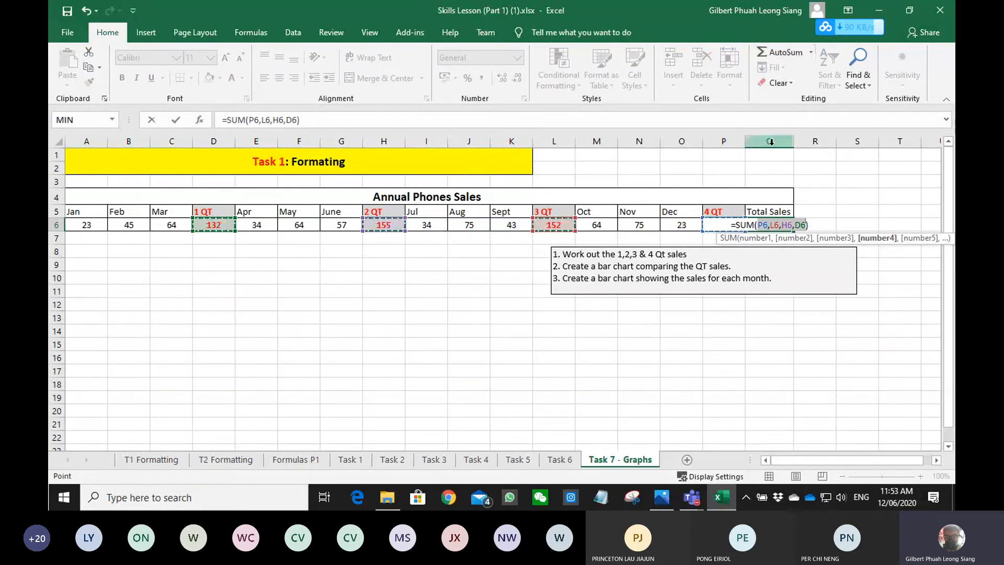
key(Return)
click(511, 318)
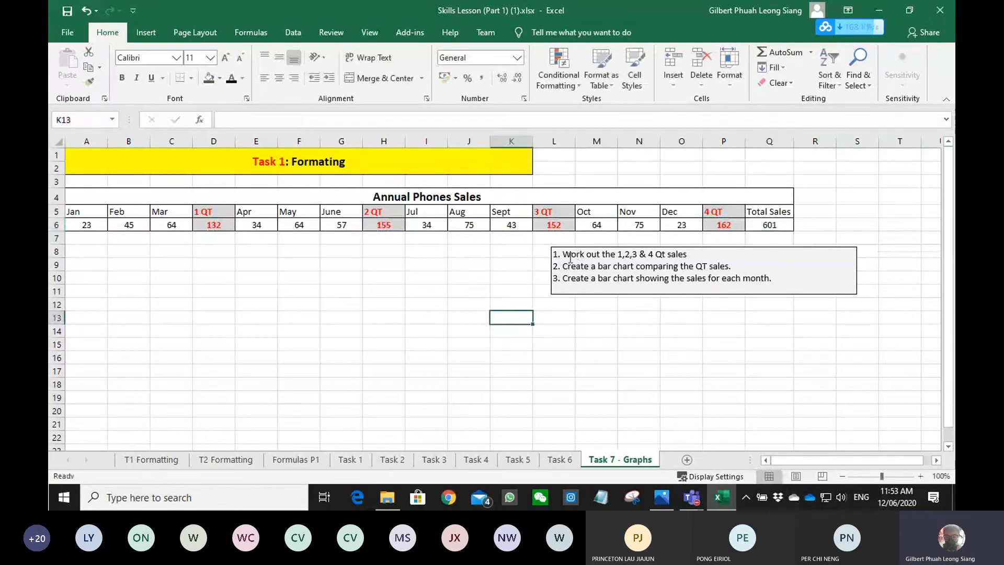
- Insert a 2-D clustered bar chart comparing the quarter sales in D5:D6, H5:H6, L5:L6 and P5:P6, and place it below columns A to H
drag(563, 266, 729, 267)
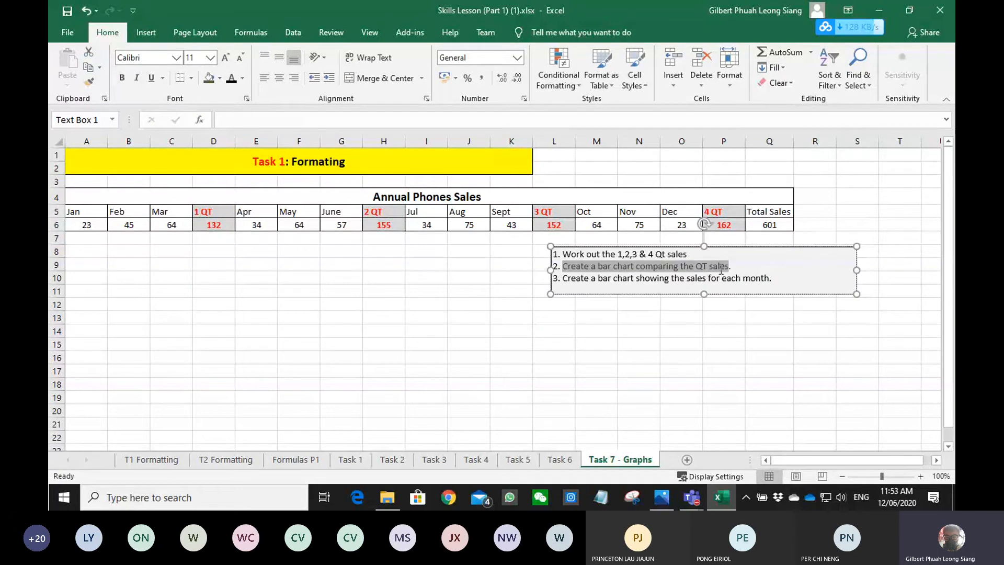
drag(209, 211, 212, 224)
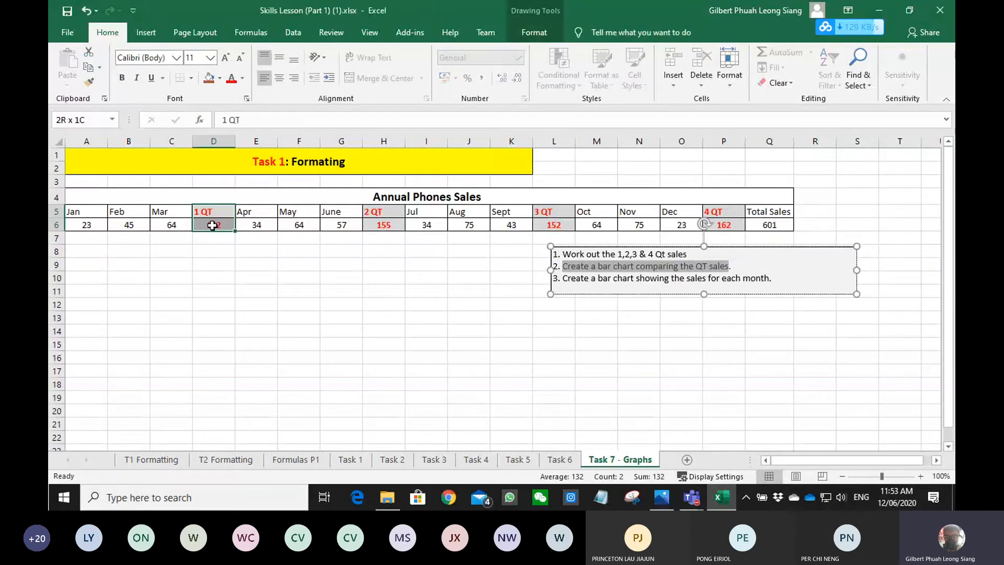
ctrl+drag(397, 210, 384, 224)
ctrl+drag(554, 211, 553, 226)
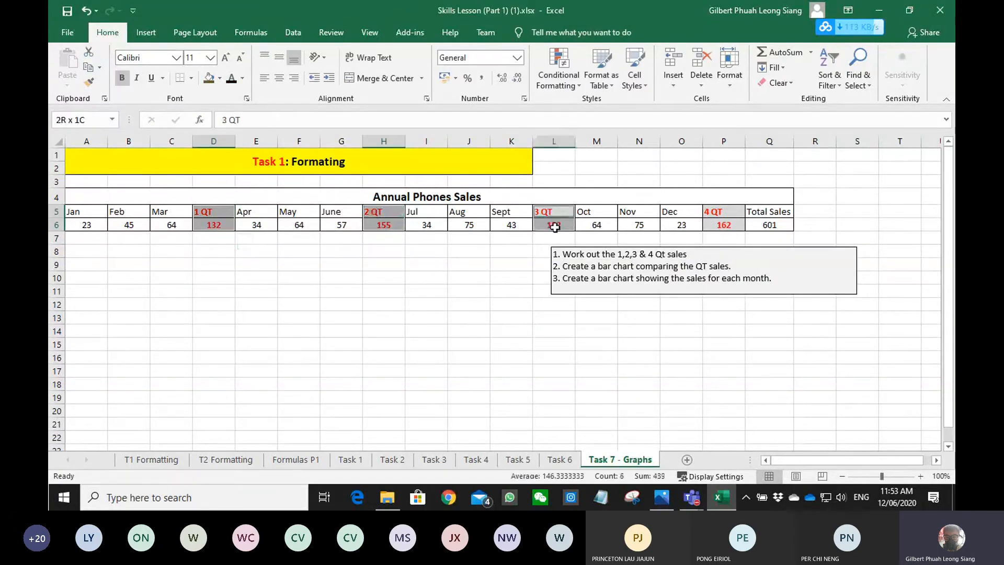
ctrl+drag(722, 211, 724, 227)
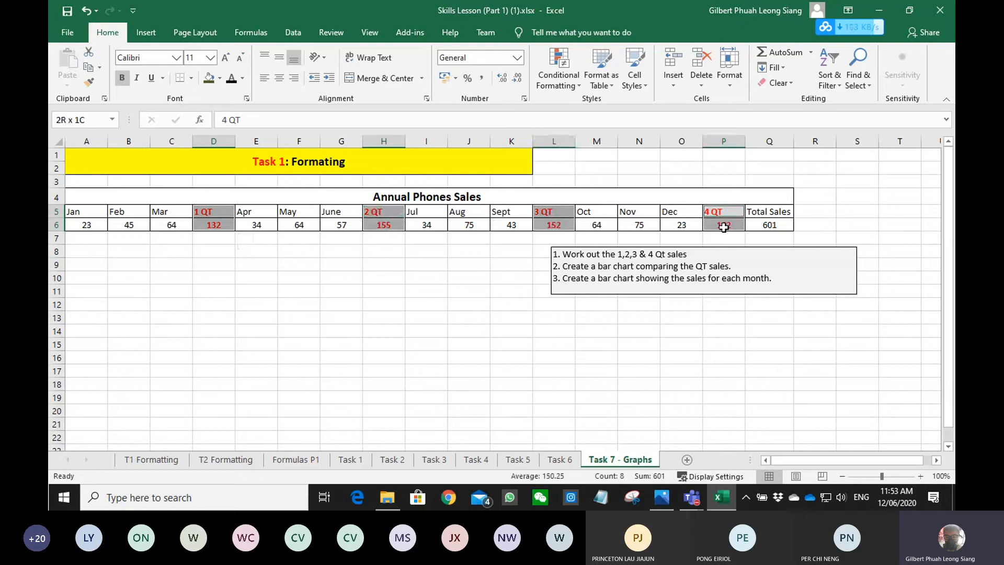
click(155, 35)
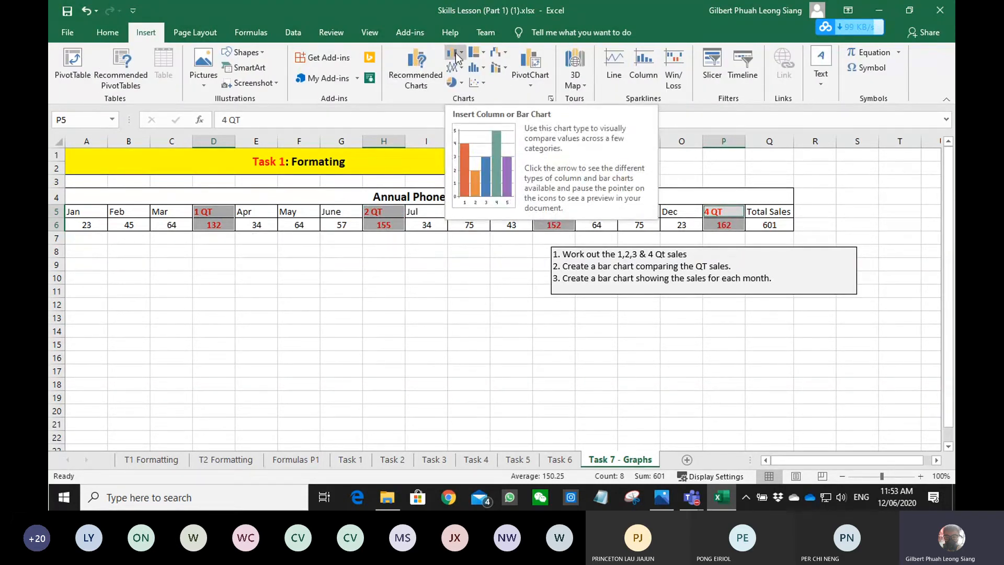
click(456, 52)
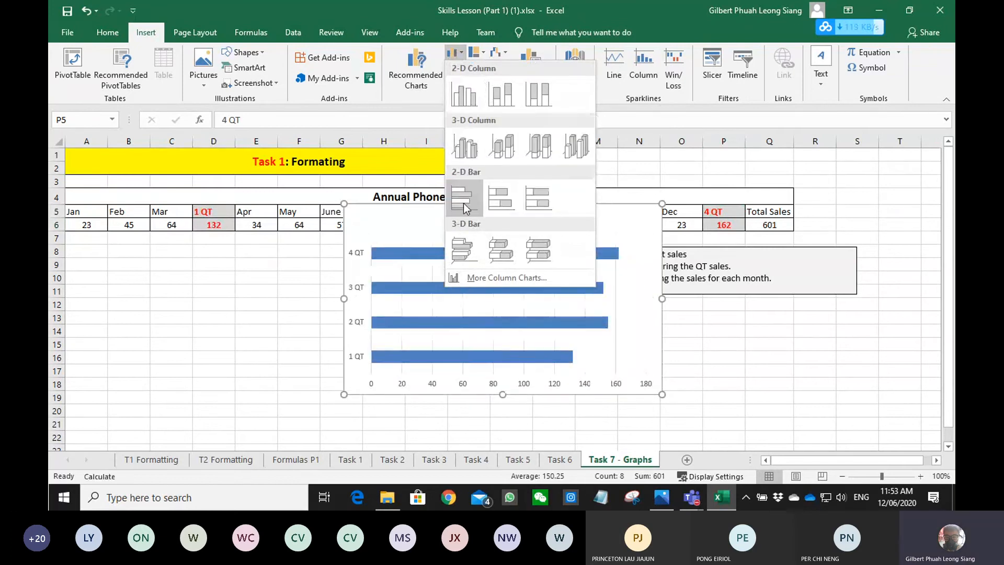
click(464, 208)
drag(425, 215, 175, 252)
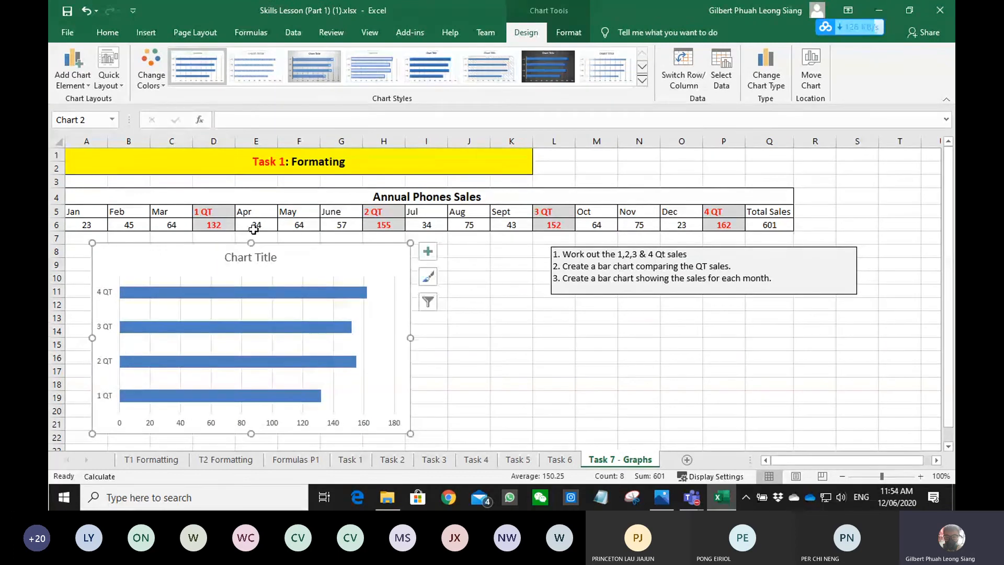
- Insert a 2-D clustered bar chart of the monthly sales from A5:C6, E5:G6, I5:K6 and M5:O6, leaving out the quarter columns
drag(579, 278, 769, 279)
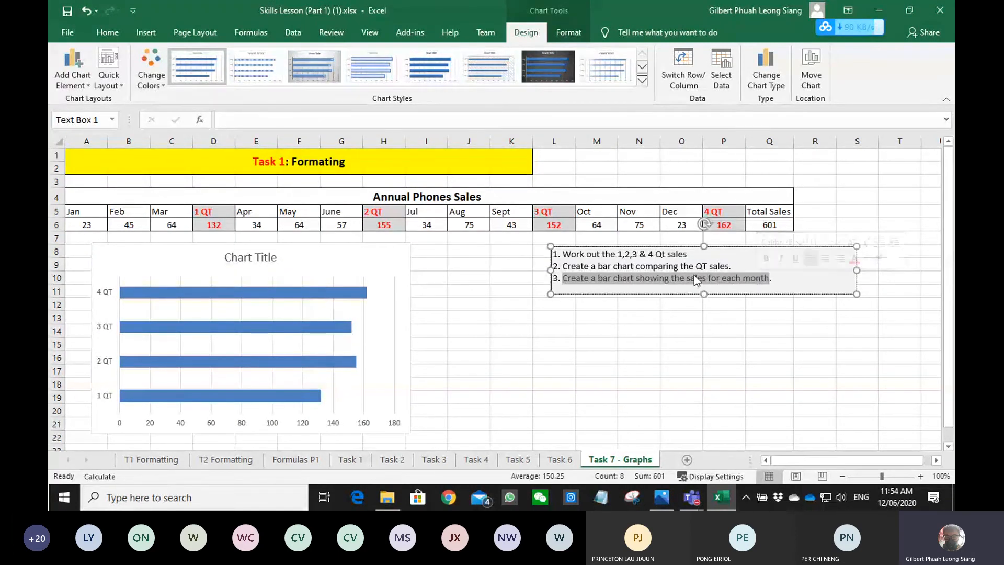
drag(86, 215, 177, 225)
drag(256, 214, 304, 220)
drag(337, 224, 337, 224)
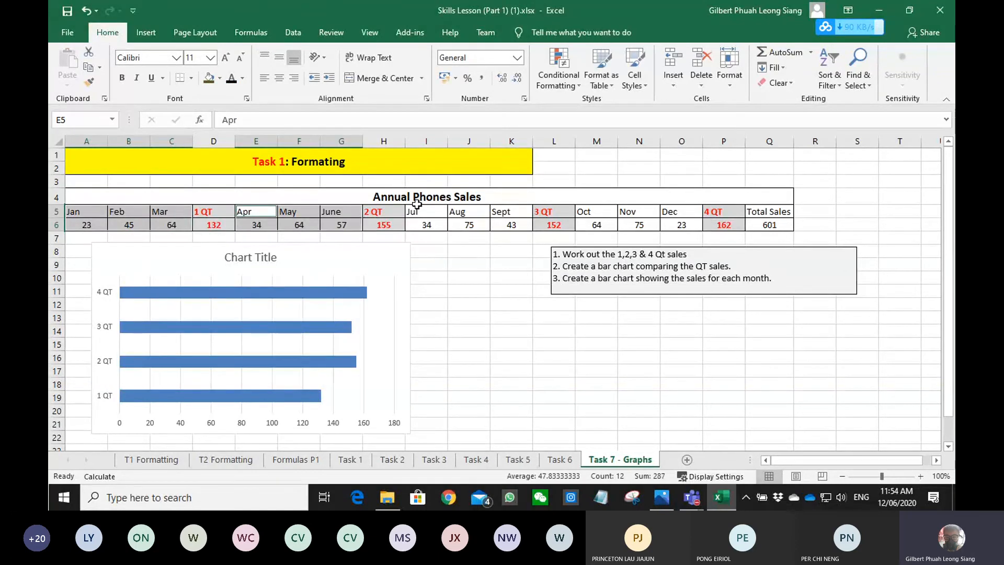
drag(415, 211, 513, 224)
ctrl+click(599, 211)
drag(598, 211, 673, 224)
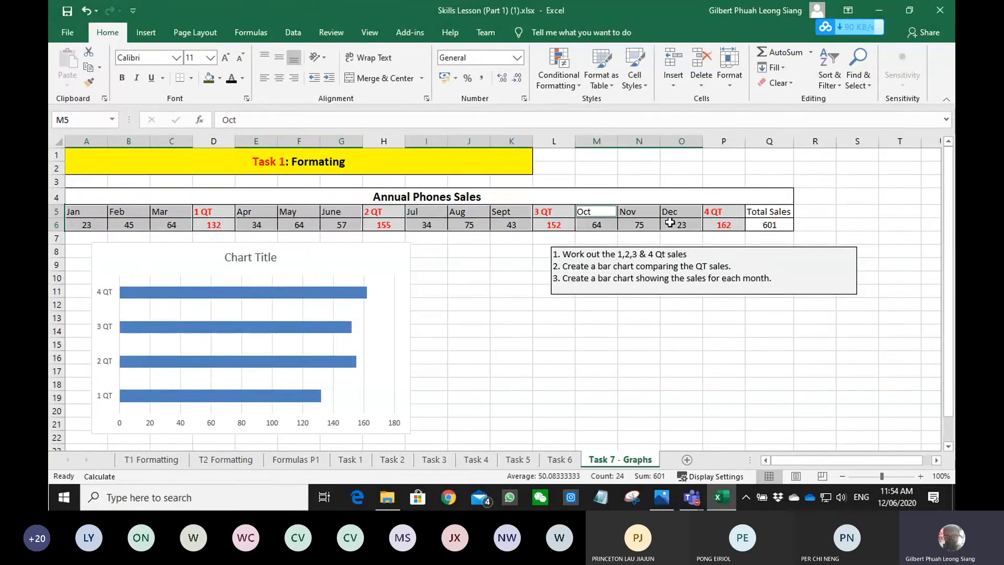
click(155, 33)
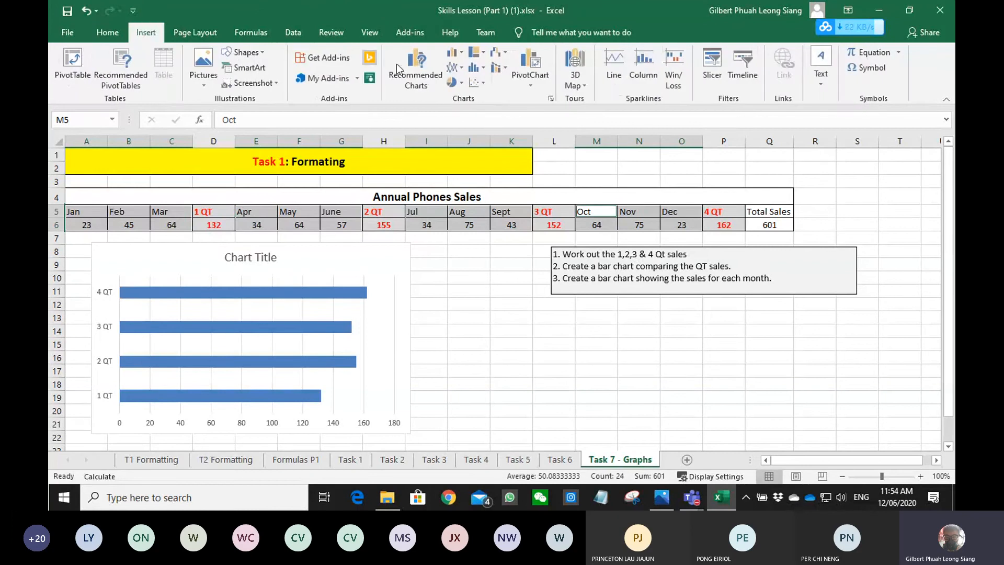
click(450, 54)
click(459, 204)
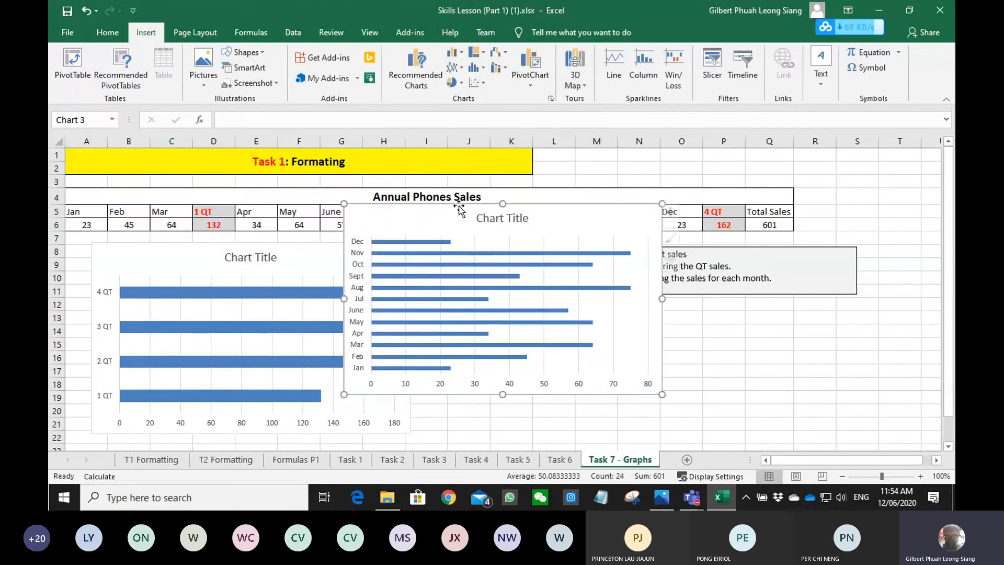
- Move the monthly sales chart below the instructions text box, beside the quarterly chart, and deselect it
drag(472, 217, 585, 330)
scroll(581, 329, down, 2)
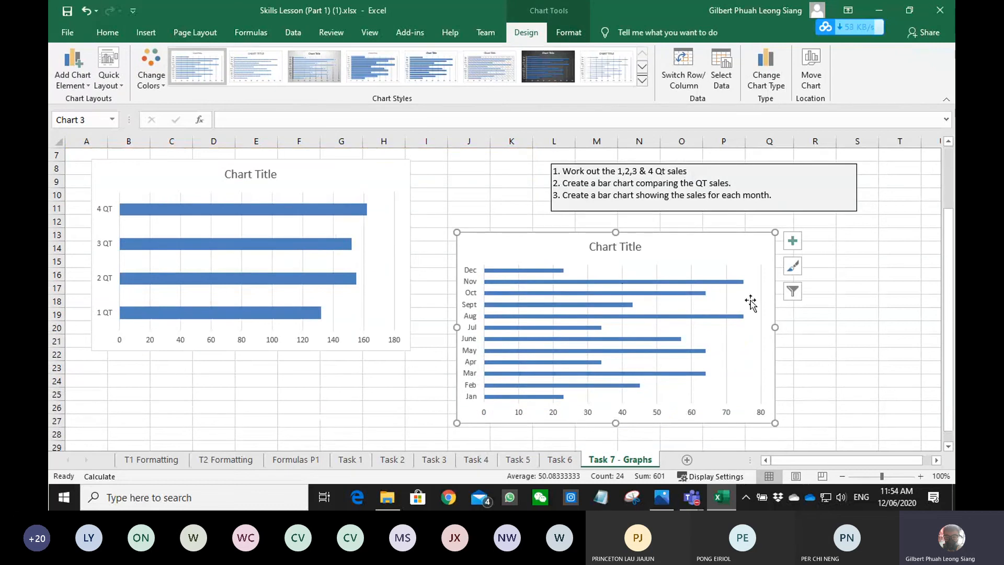
click(849, 326)
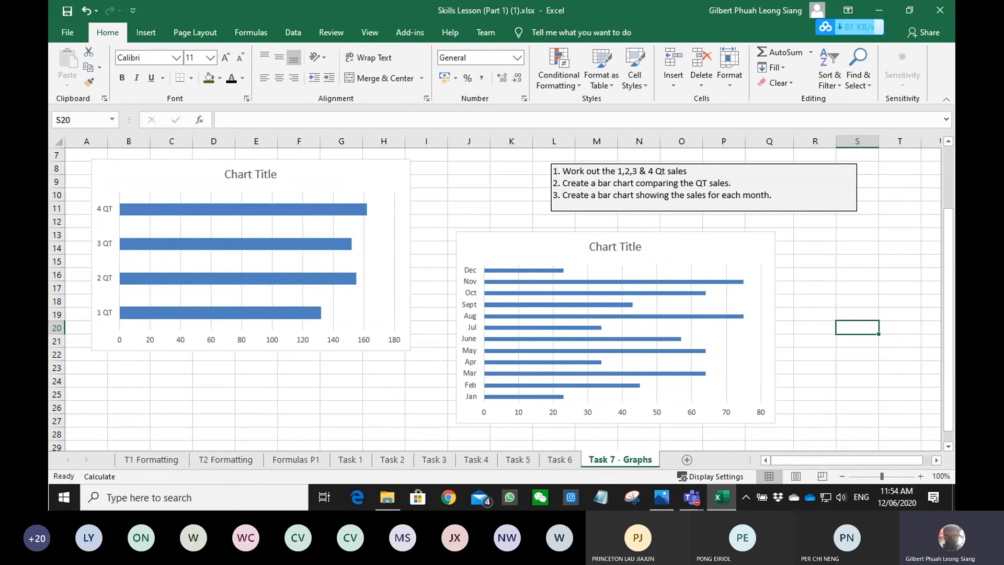
key(alt+Tab)
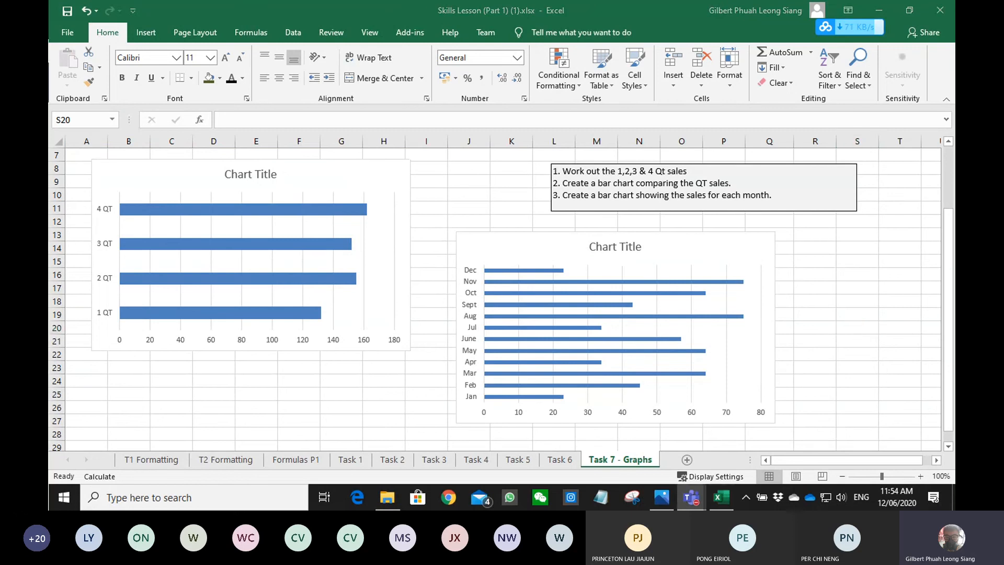